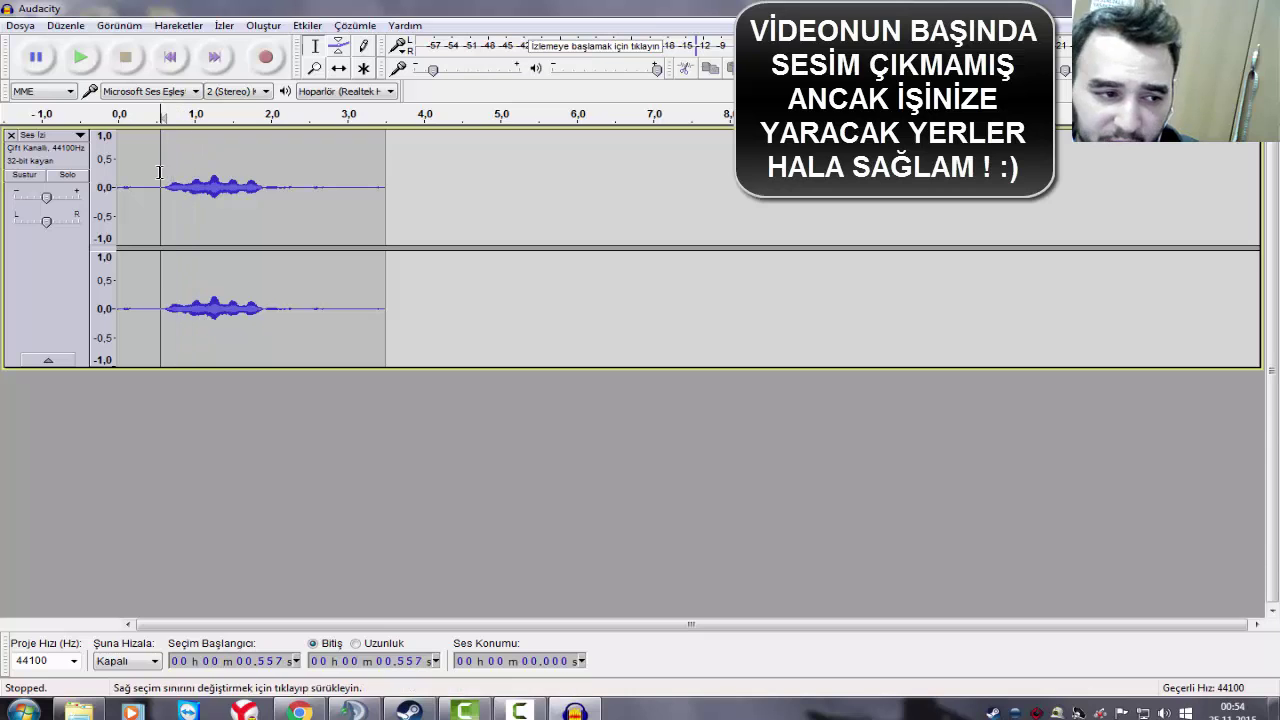
Play back the voice recording, and delete the silence after the speech from about 1.93 s and the silence before it.
left_click(81, 60)
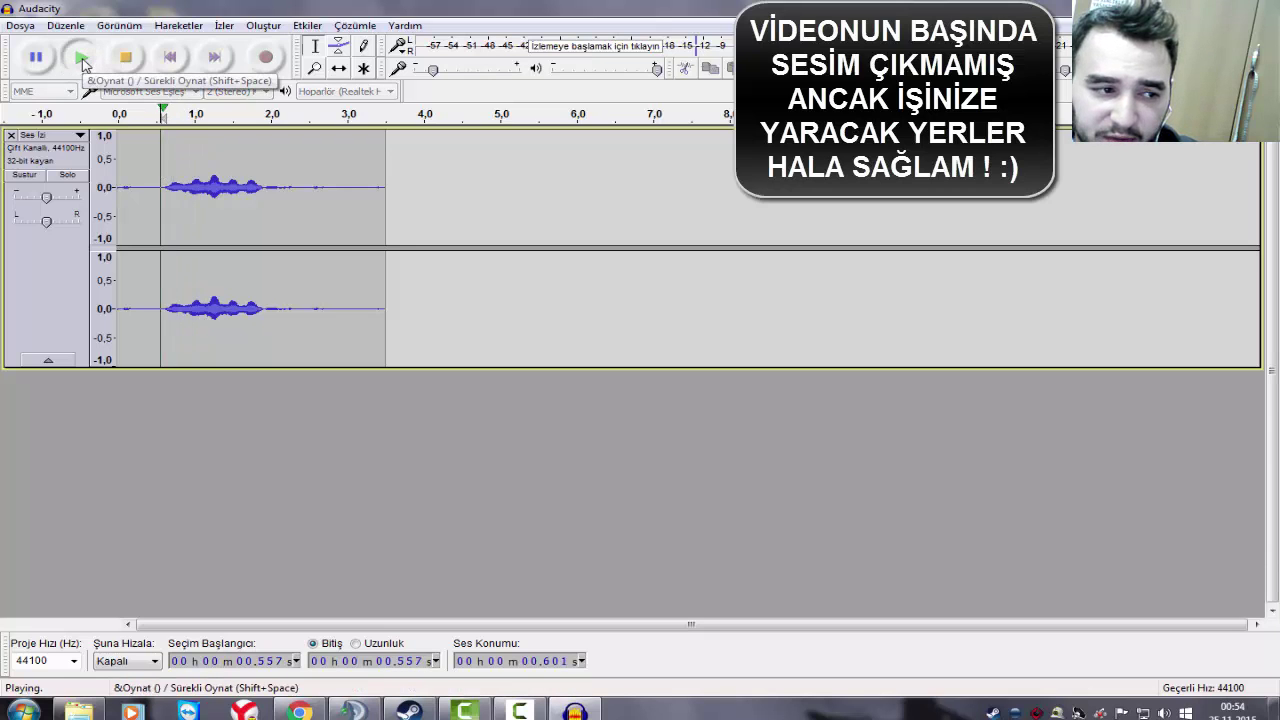
left_click(125, 57)
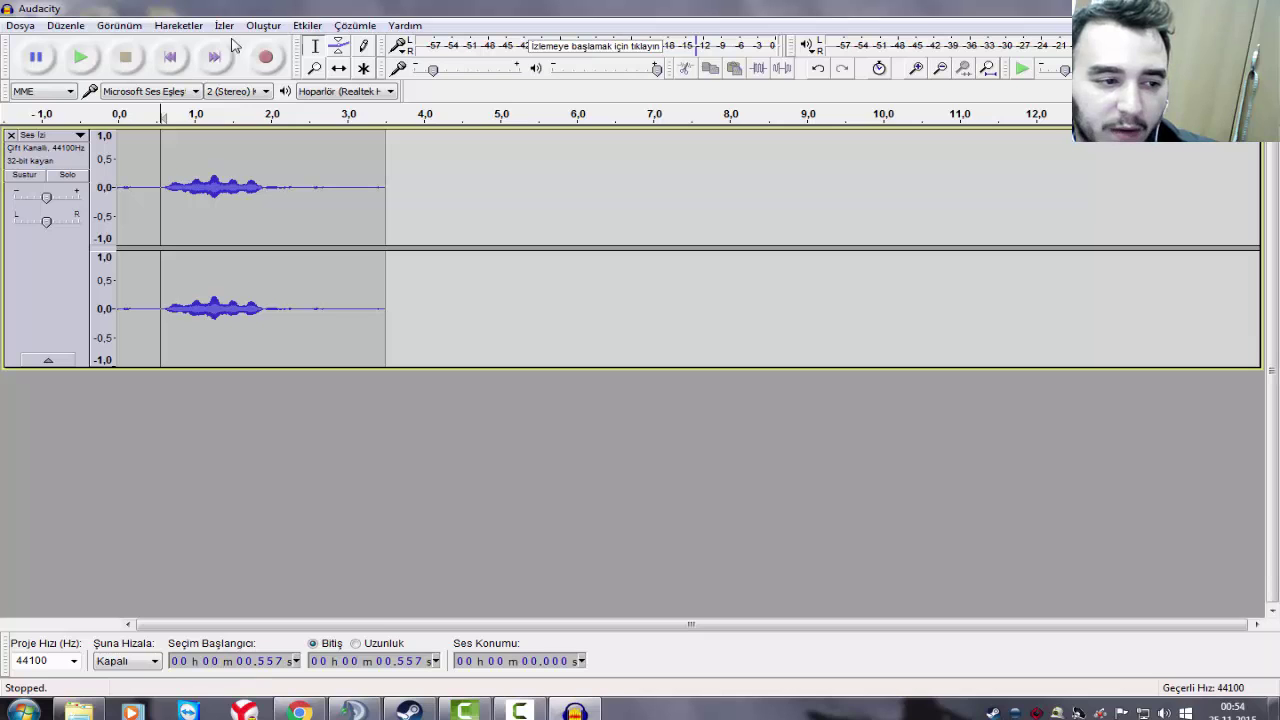
left_click_drag(118, 176, 386, 186)
left_click(273, 182)
key("Delete")
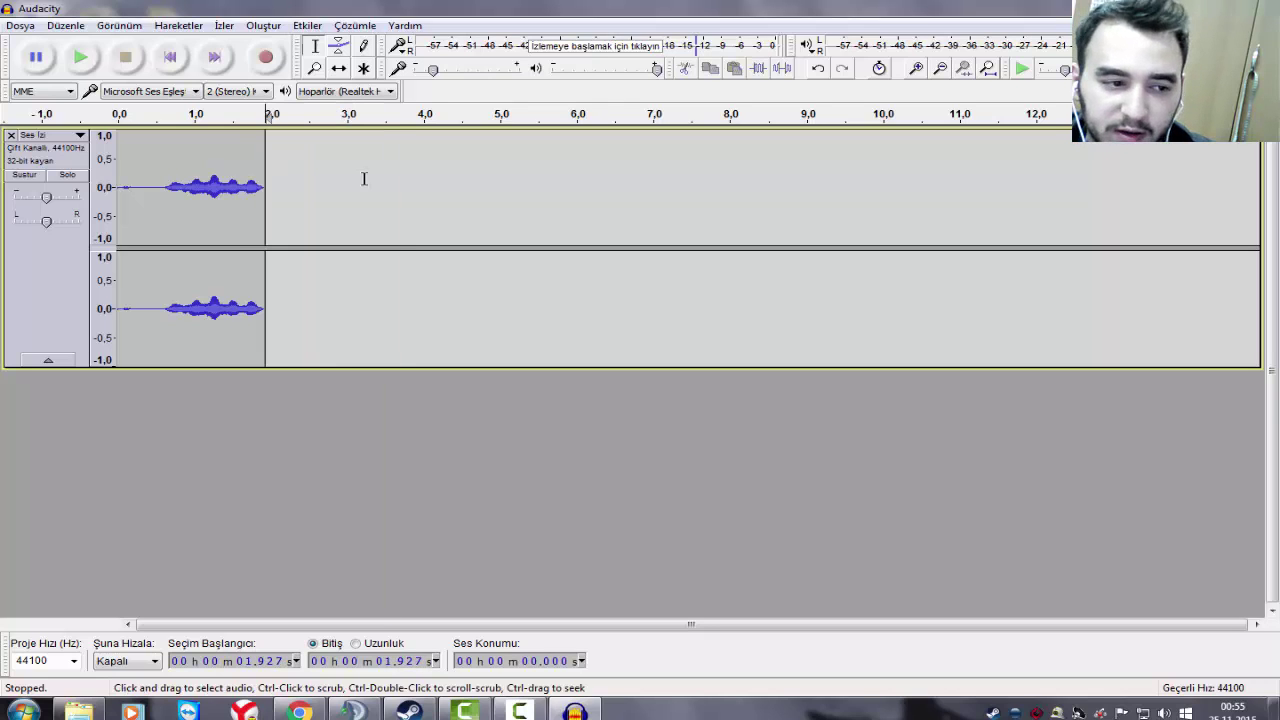
left_click_drag(166, 187, 18, 192)
key("Delete")
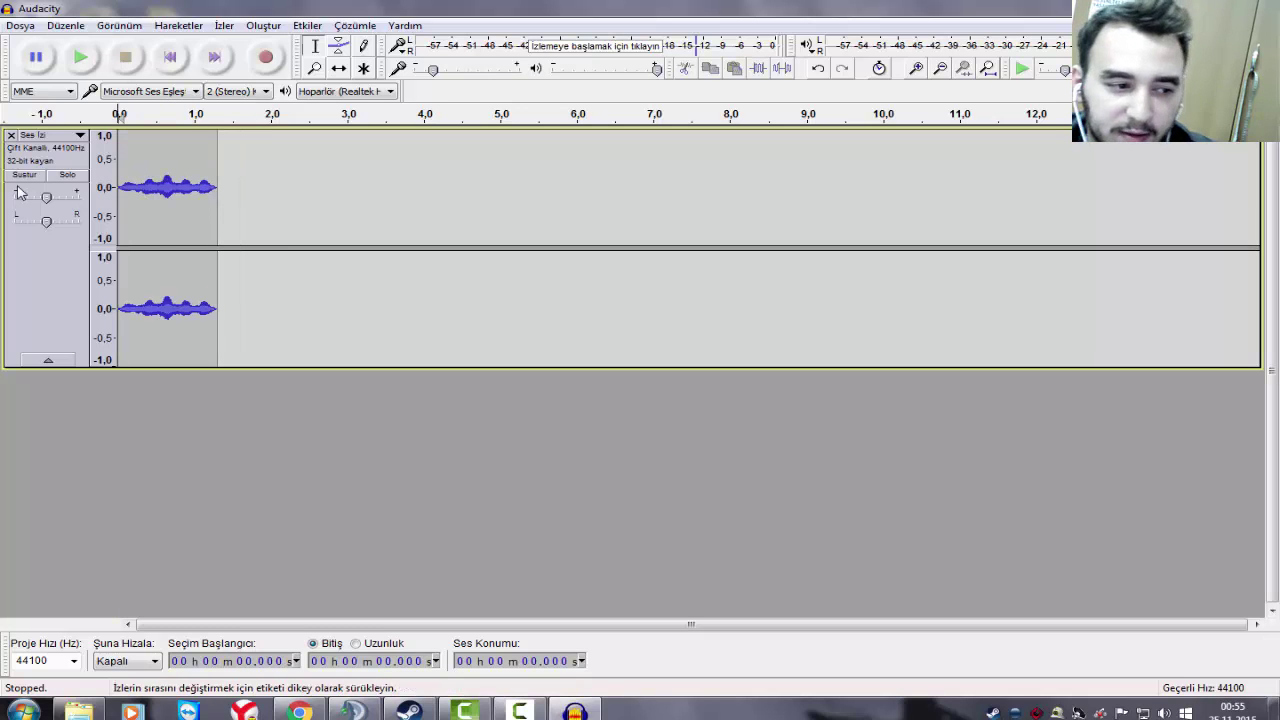
Take a noise profile from the whole trimmed clip and apply Noise Reduction to it at 12 dB with sensitivity 6,00.
left_click_drag(215, 183, 117, 187)
left_click(300, 27)
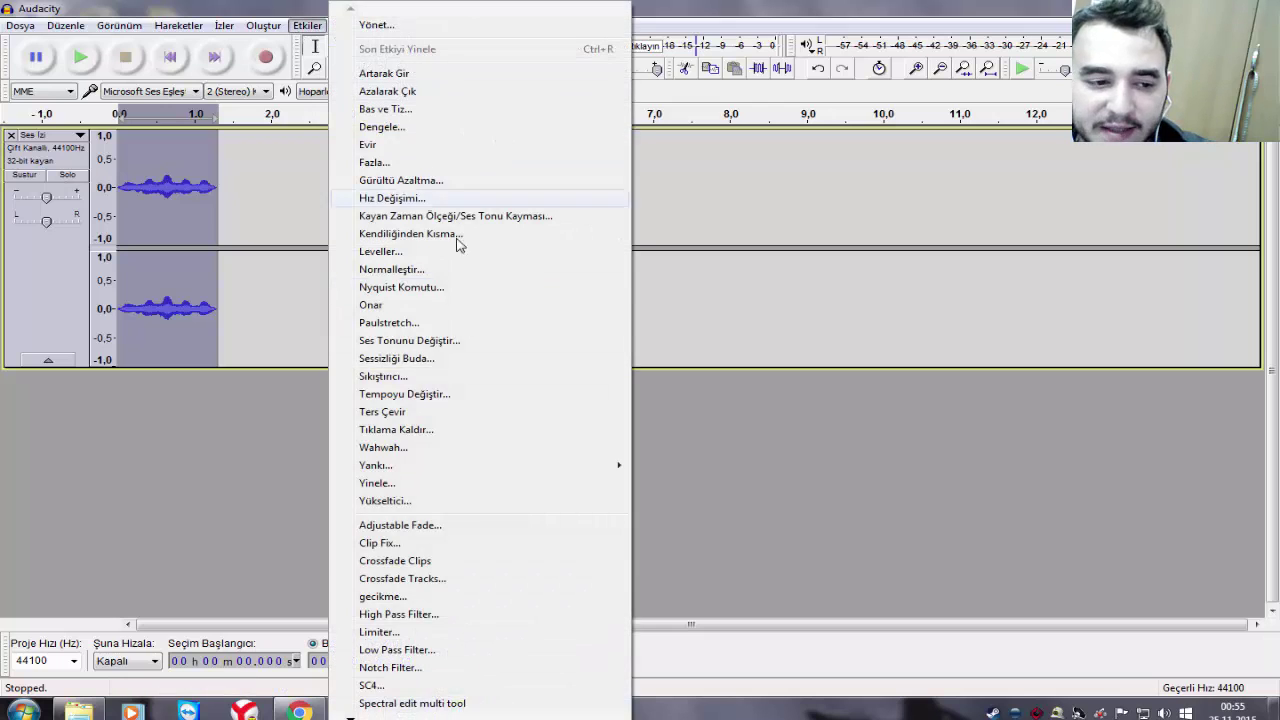
left_click(410, 182)
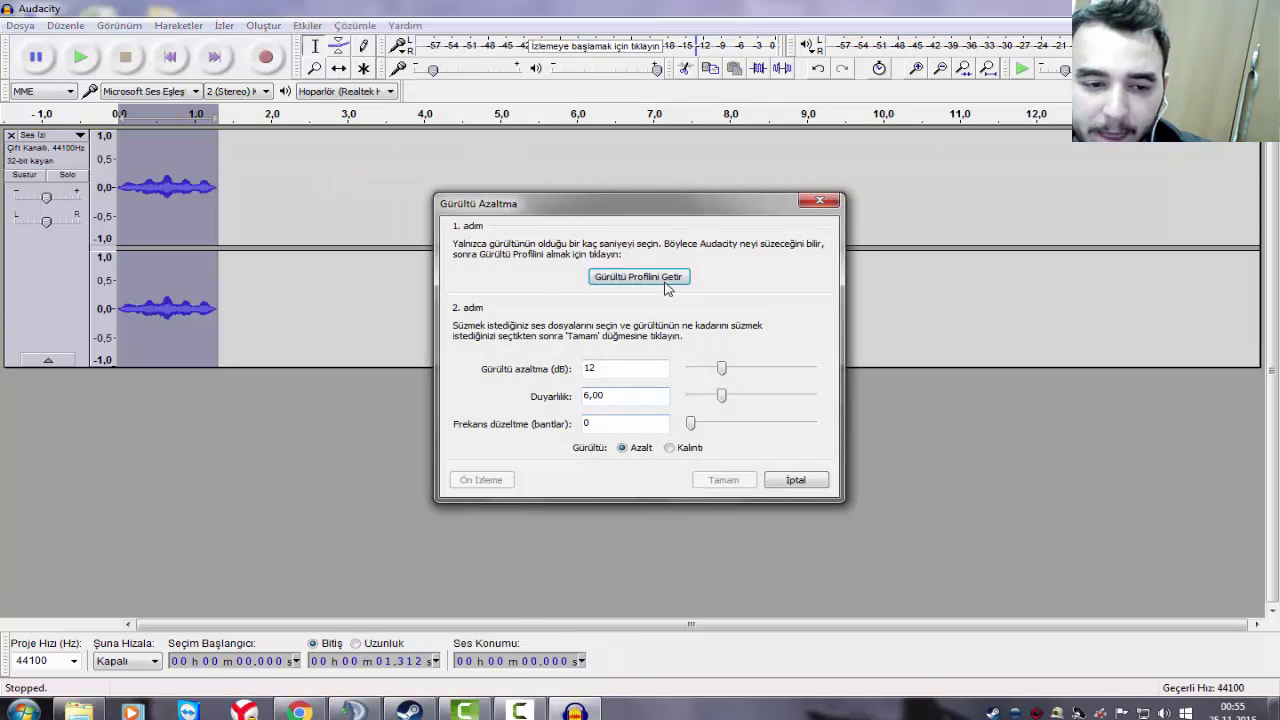
left_click(639, 277)
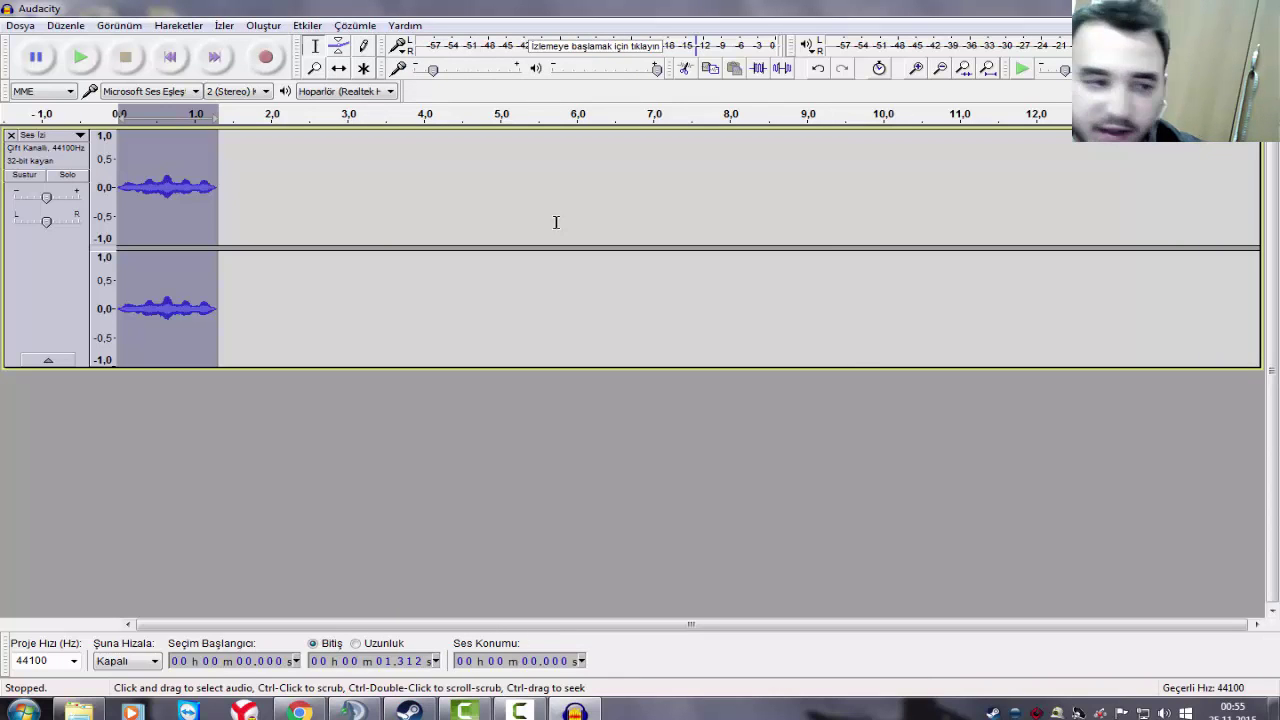
left_click(307, 25)
left_click(410, 181)
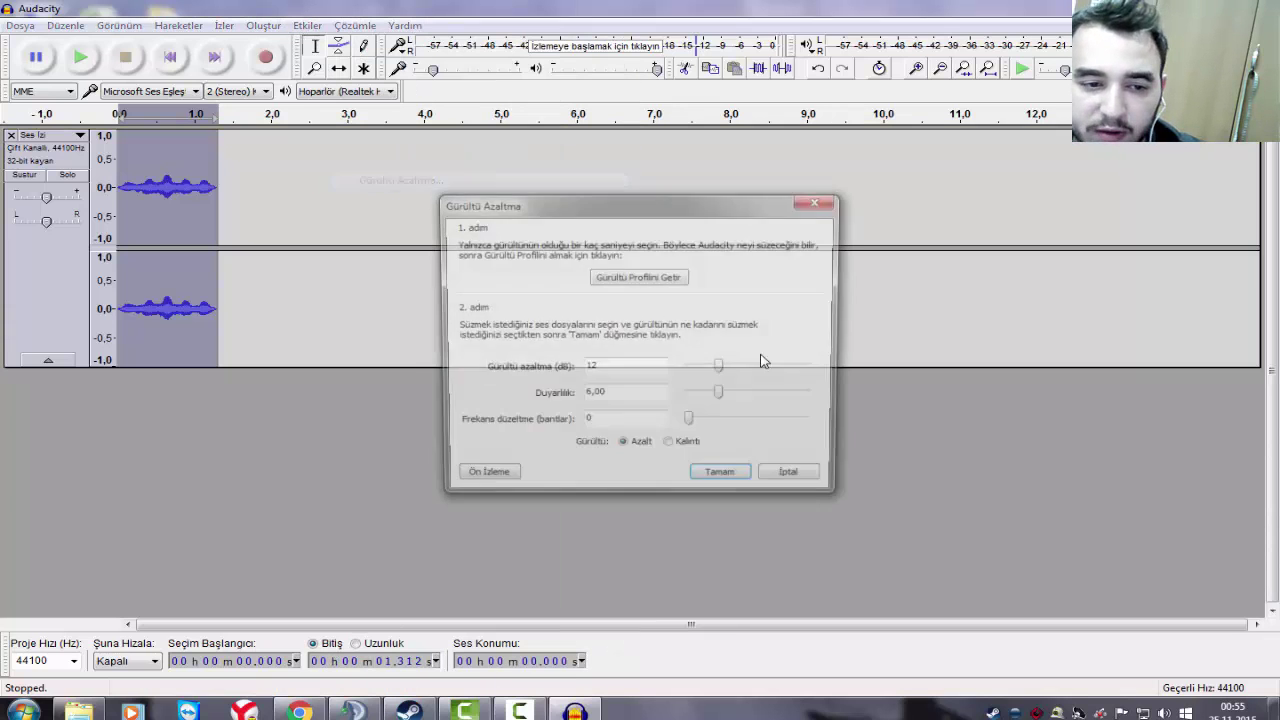
left_click(728, 479)
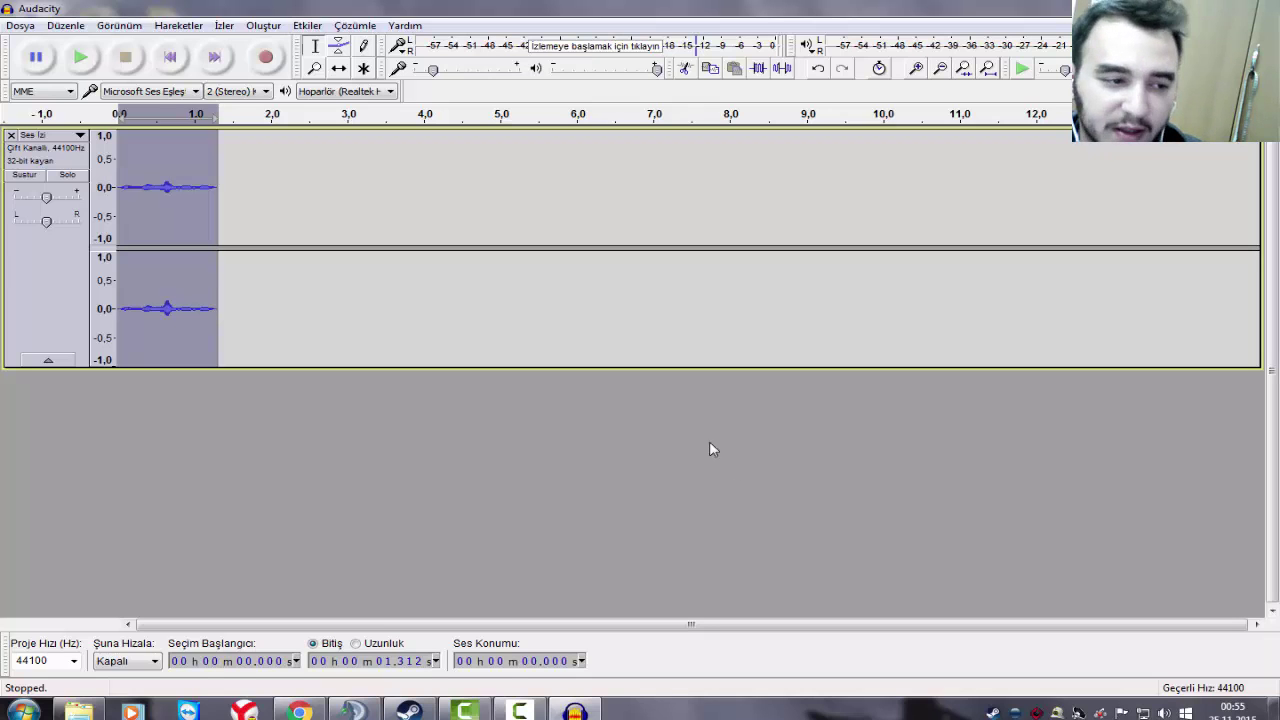
Play the noise-reduced clip from near its start to check the sound, and stop playback.
left_click(337, 222)
left_click(123, 190)
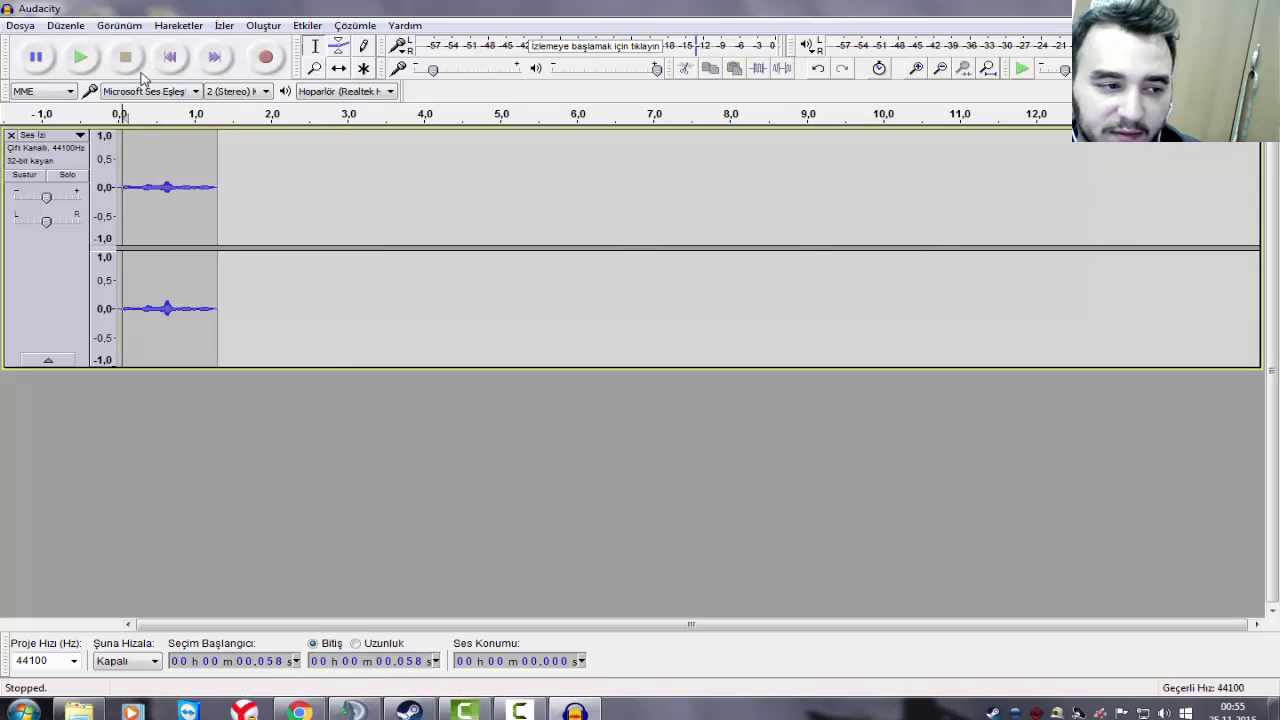
left_click(93, 60)
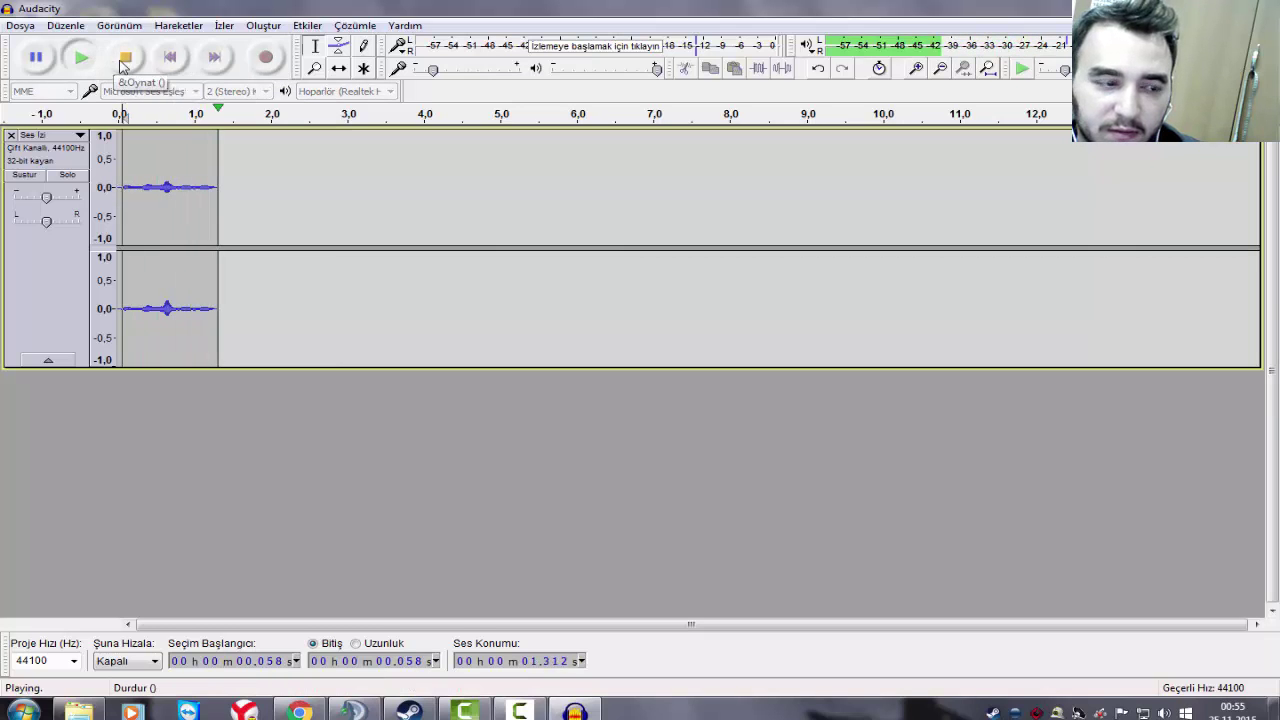
left_click(123, 60)
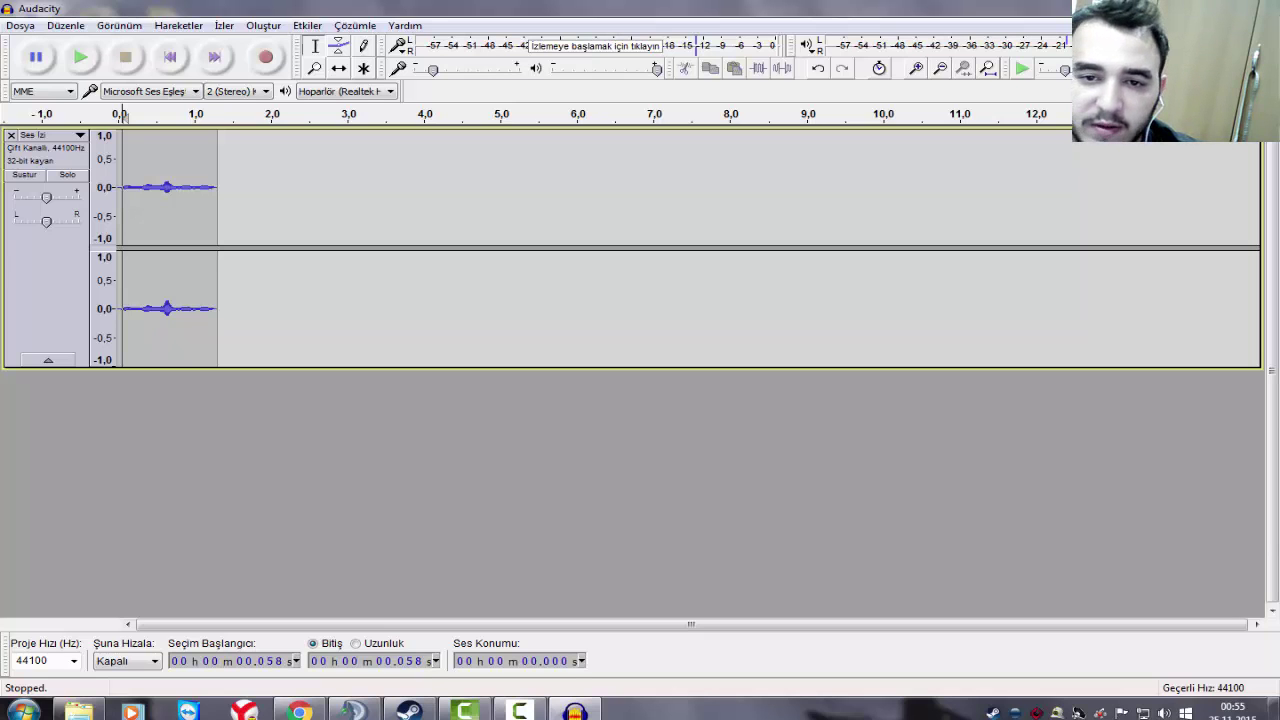
Close the audio project without saving the changes and open Camtasia Studio 8 from the desktop.
left_click(1266, 8)
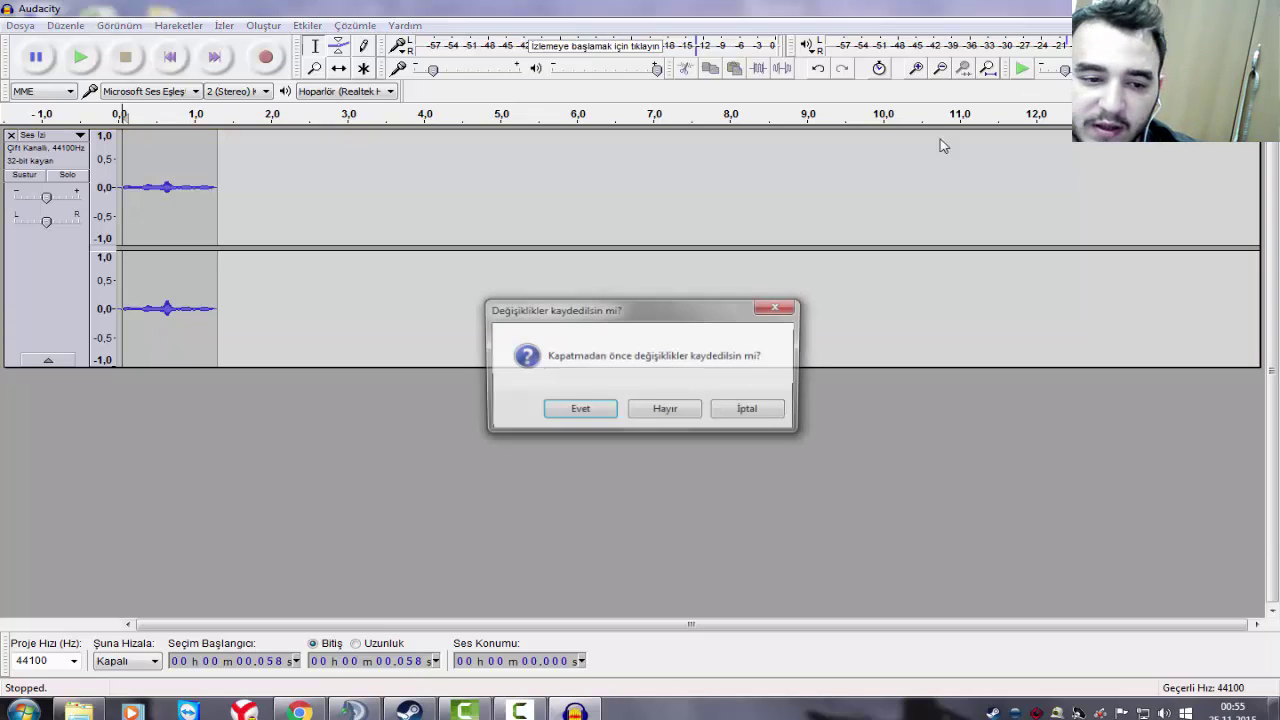
left_click(666, 412)
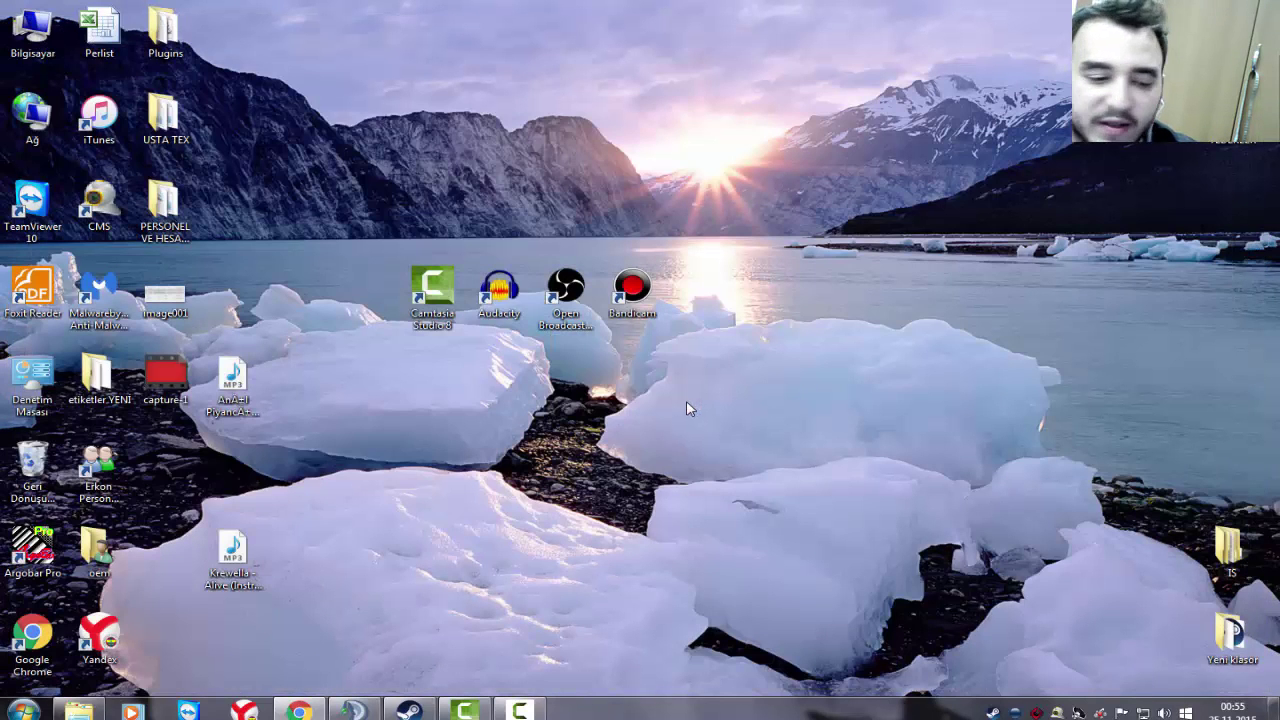
double_click(447, 311)
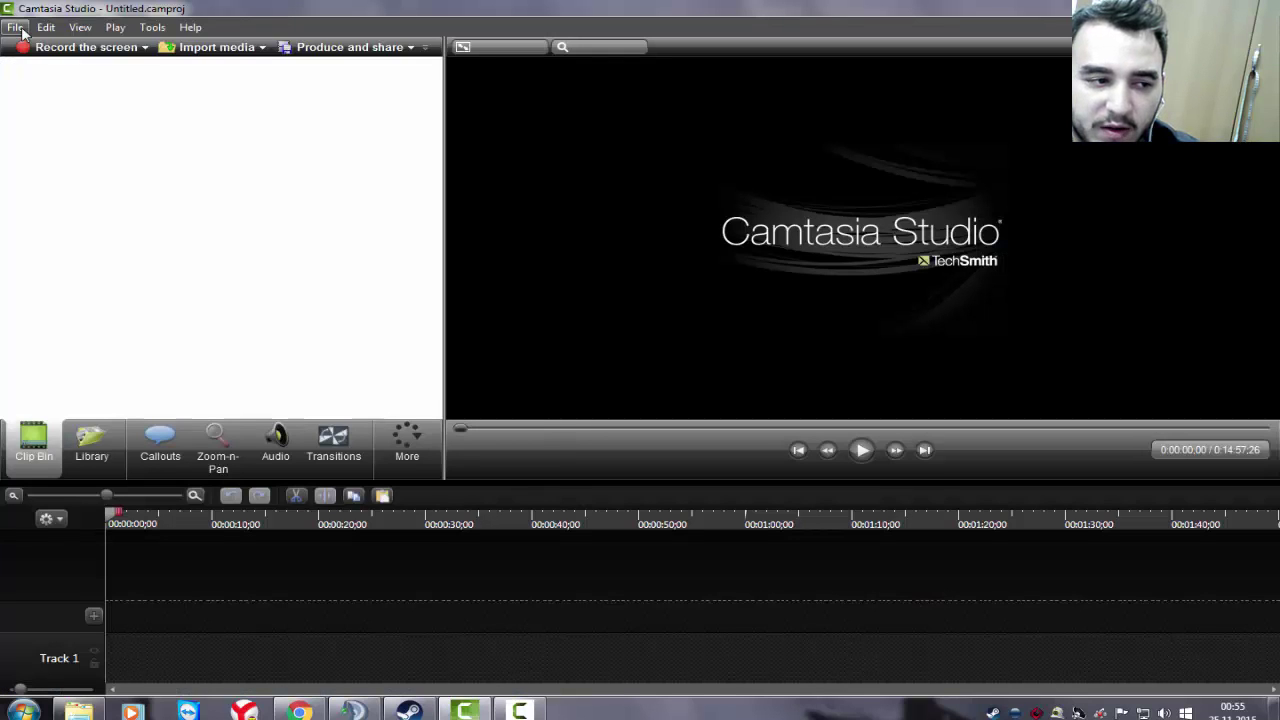
Import the media files 3, 3821330_524638_HD, ets2 ses 2, Telif Hakkı Olmayan Müzik -2 Remix and webcam from the Yeni klasör folder.
left_click(18, 29)
left_click(300, 103)
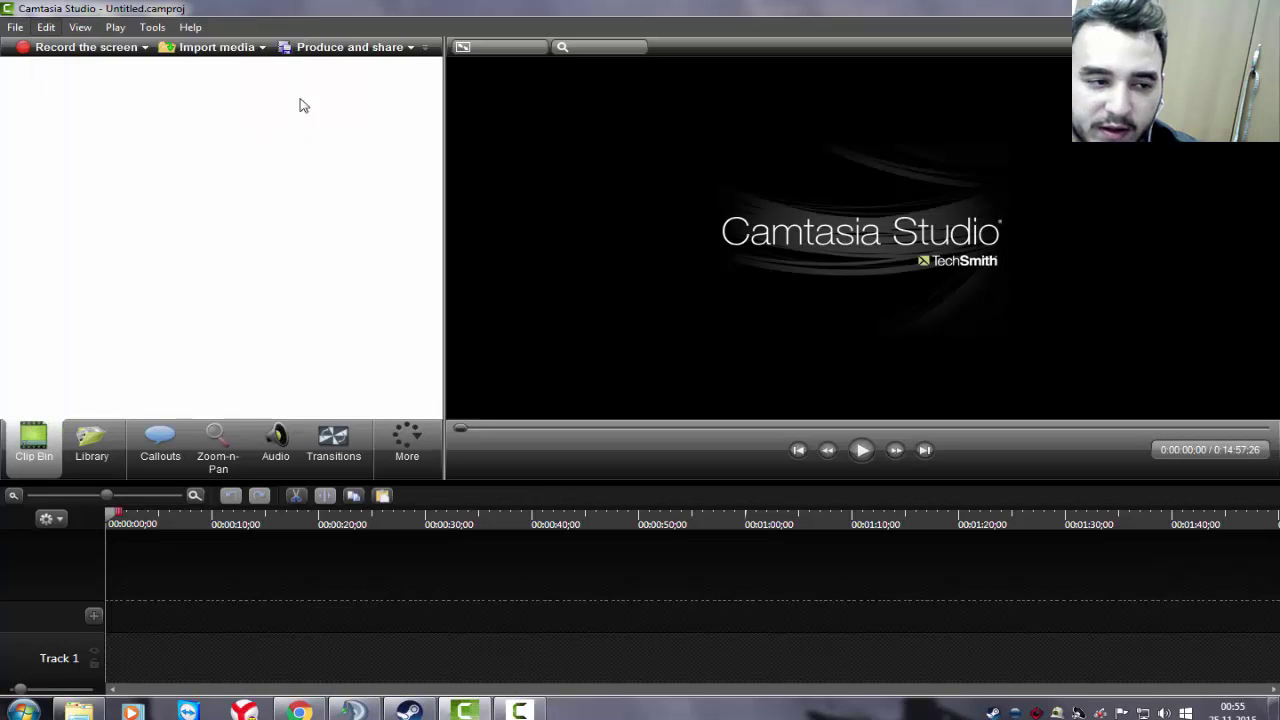
left_click(224, 56)
left_click(842, 405)
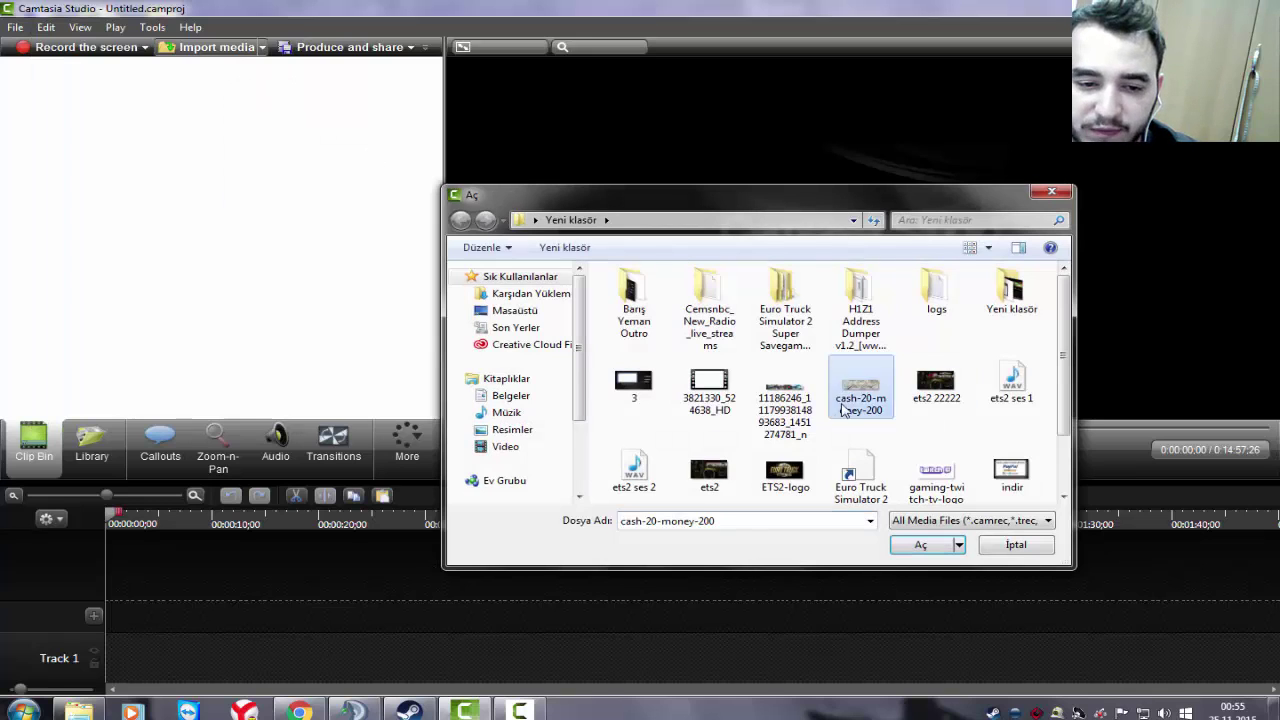
scroll(842, 405, "down", 1)
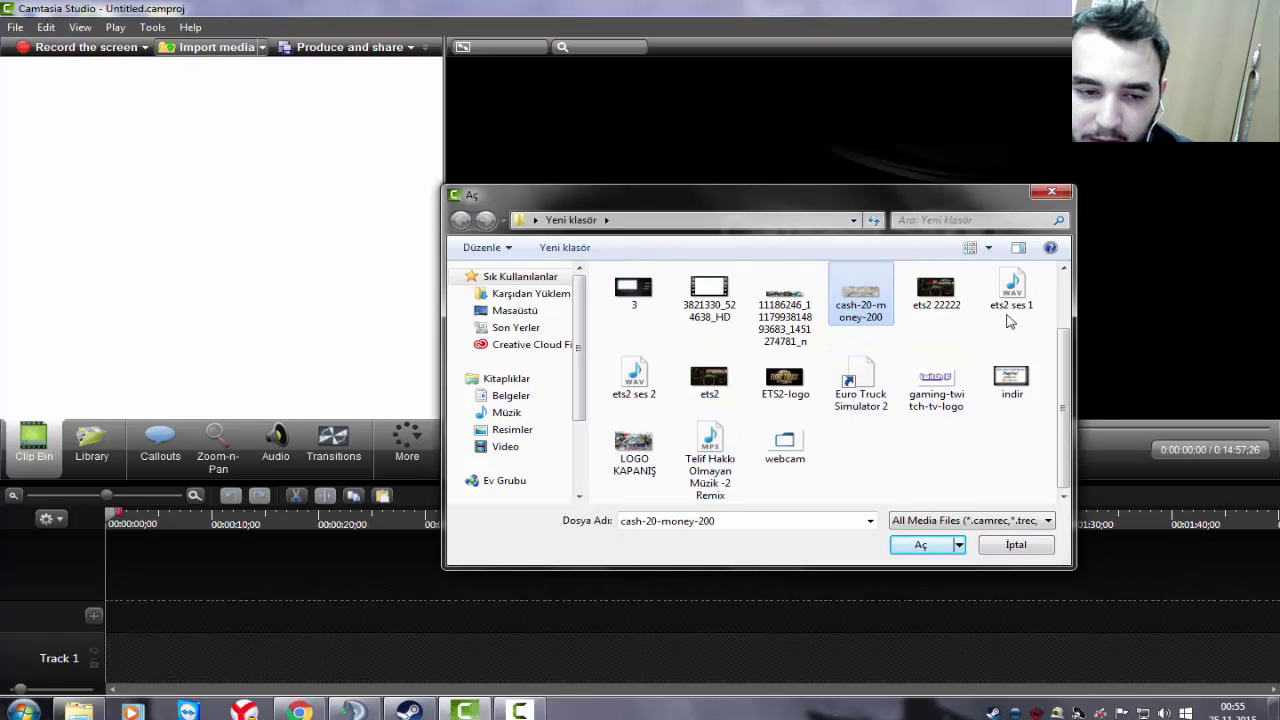
left_click_drag(726, 320, 790, 358)
scroll(786, 375, "up", 1)
left_click(634, 385, "ctrl")
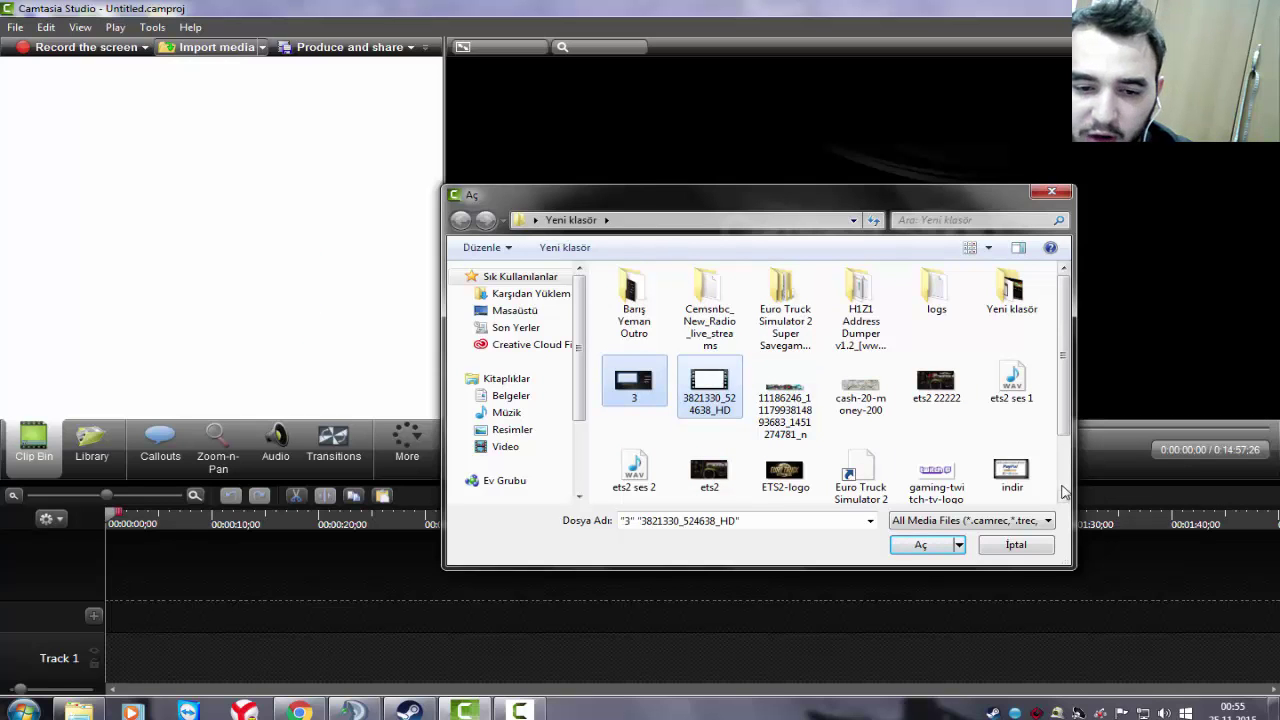
left_click_drag(1065, 390, 1068, 446)
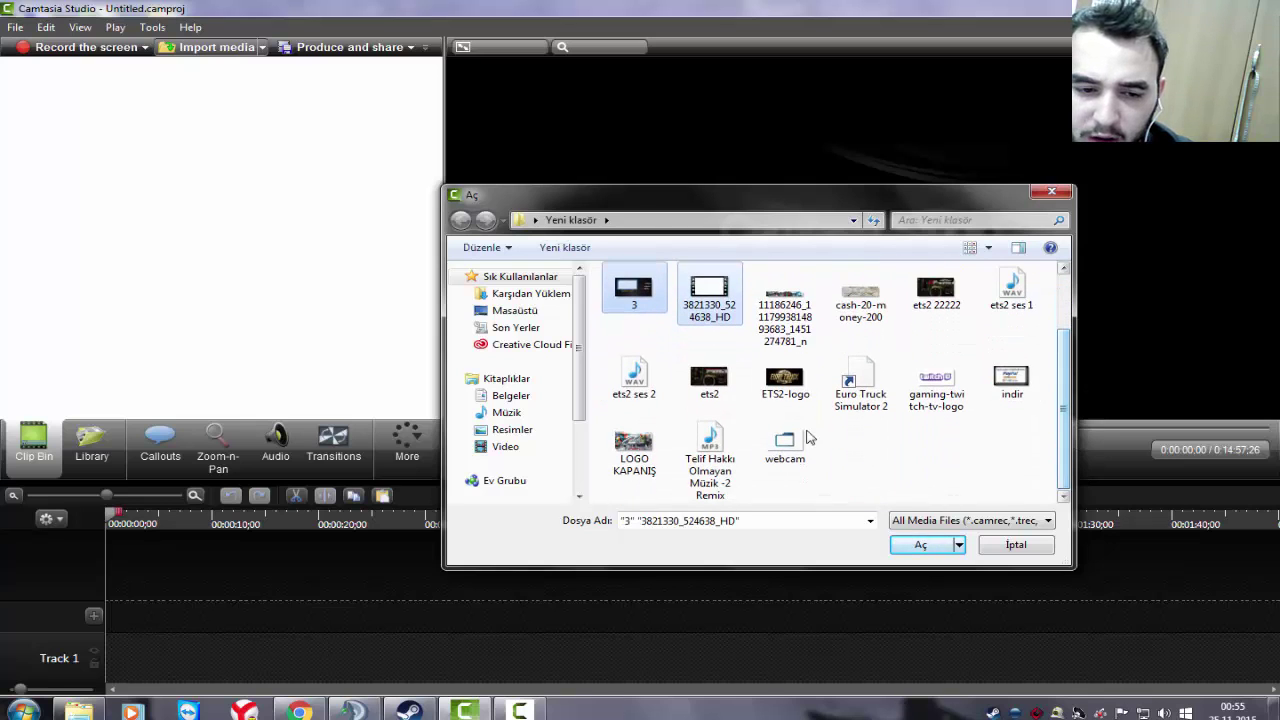
left_click(636, 380, "ctrl")
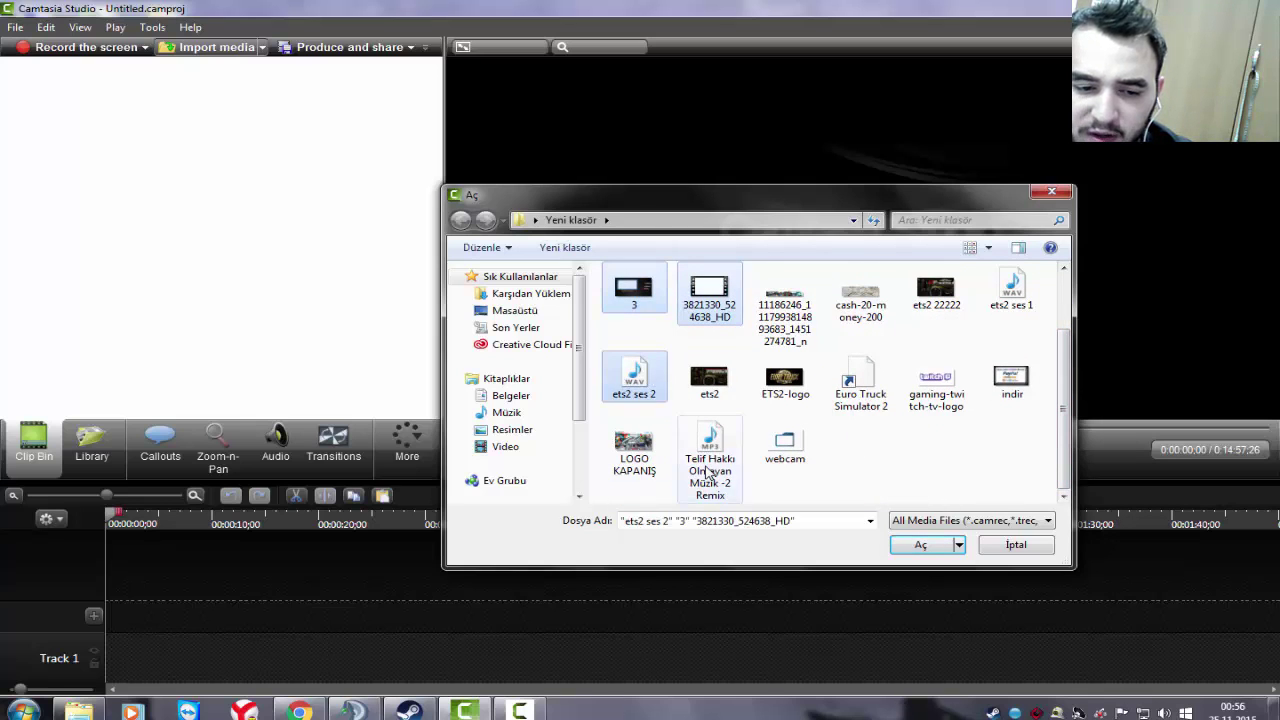
left_click(710, 470, "ctrl")
left_click(787, 455, "ctrl")
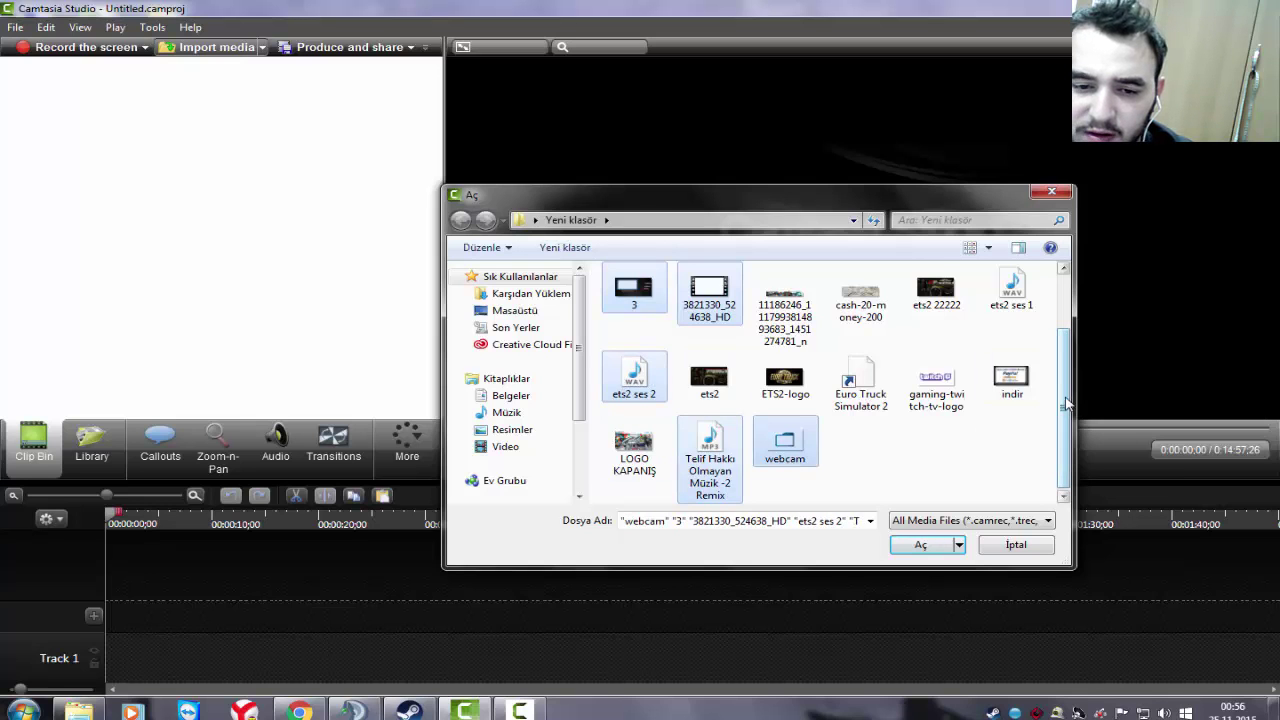
scroll(1066, 403, "up", 1)
scroll(1000, 440, "down", 1)
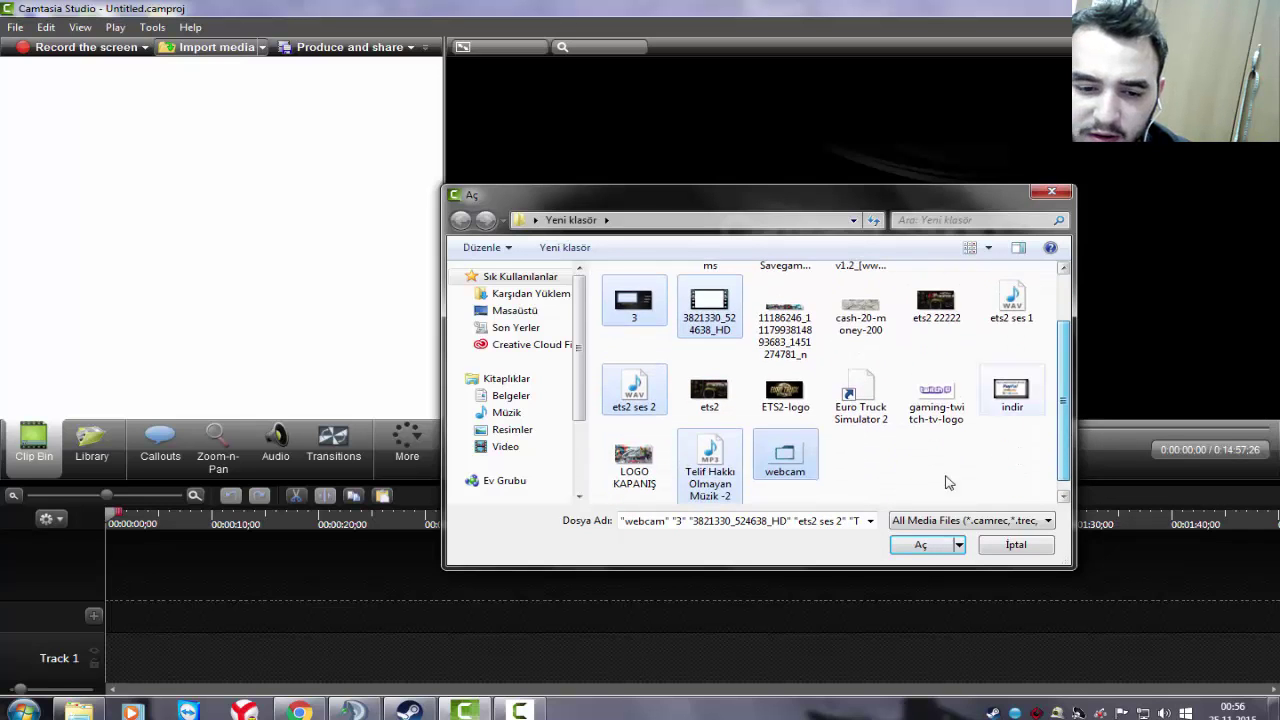
left_click(920, 545)
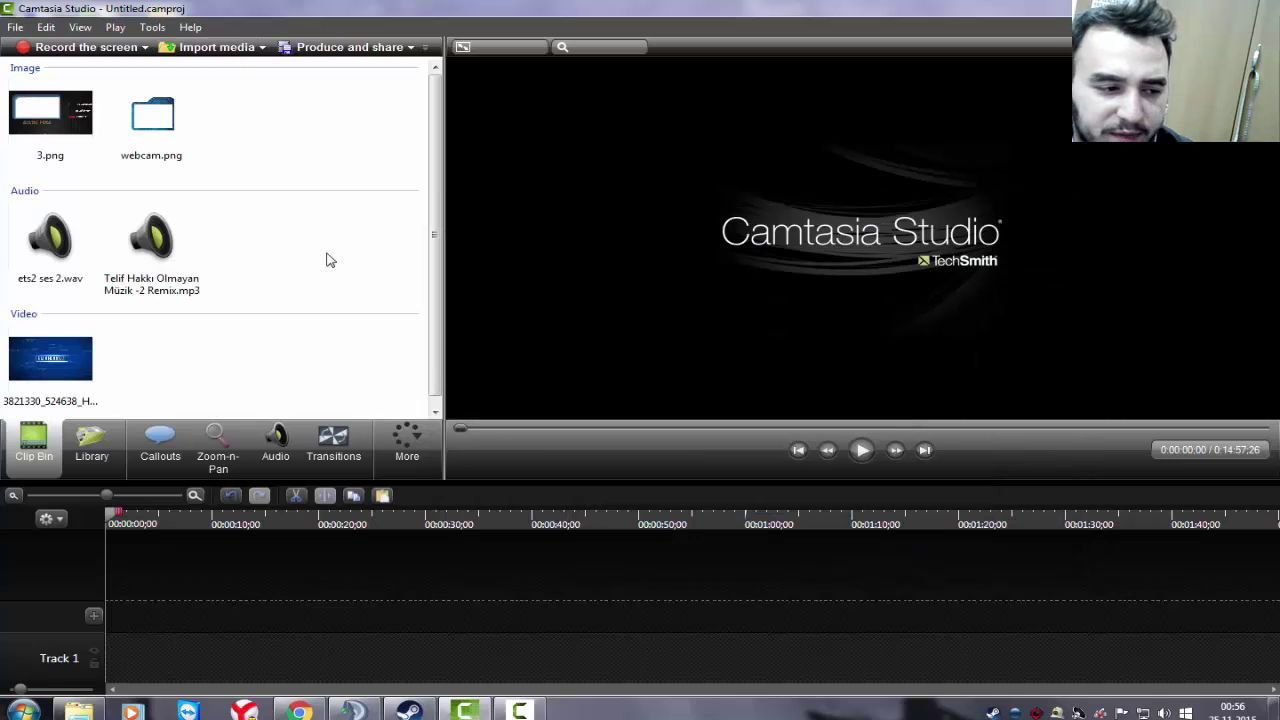
Place the 3821330_524638_HD video at the start of Track 1.
left_click(55, 364)
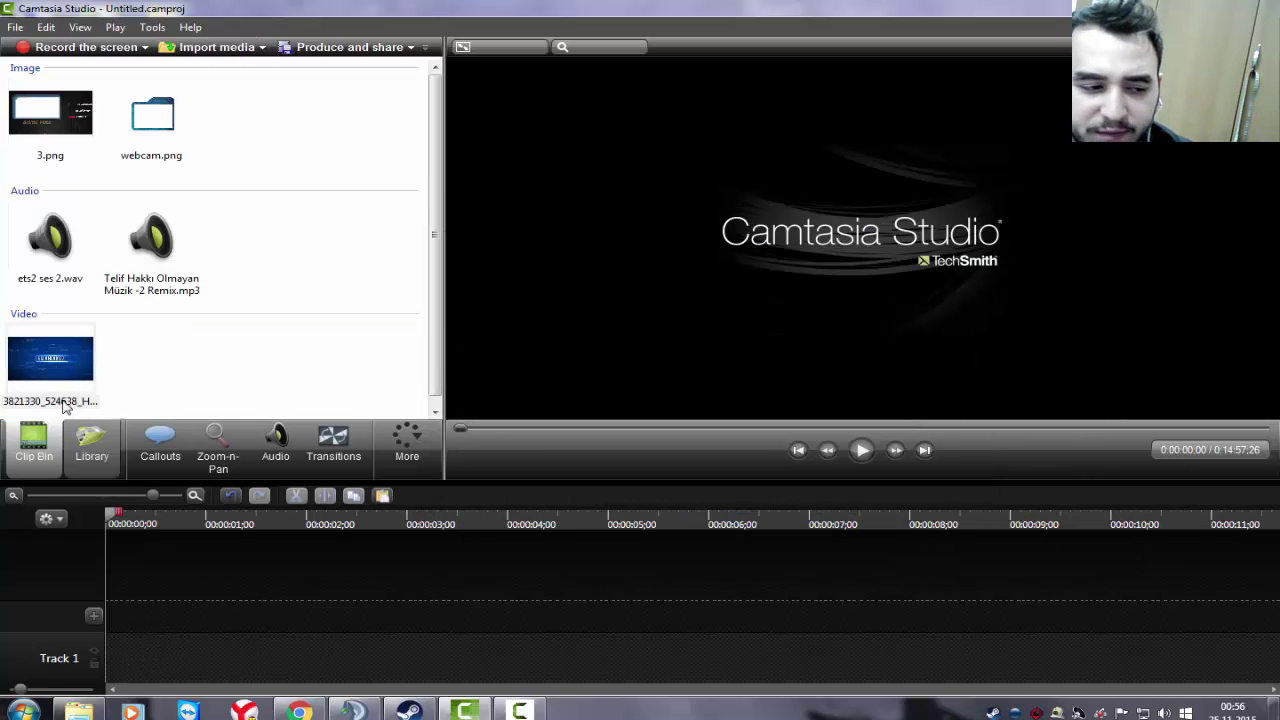
left_click_drag(78, 369, 190, 576)
left_click_drag(173, 650, 265, 660)
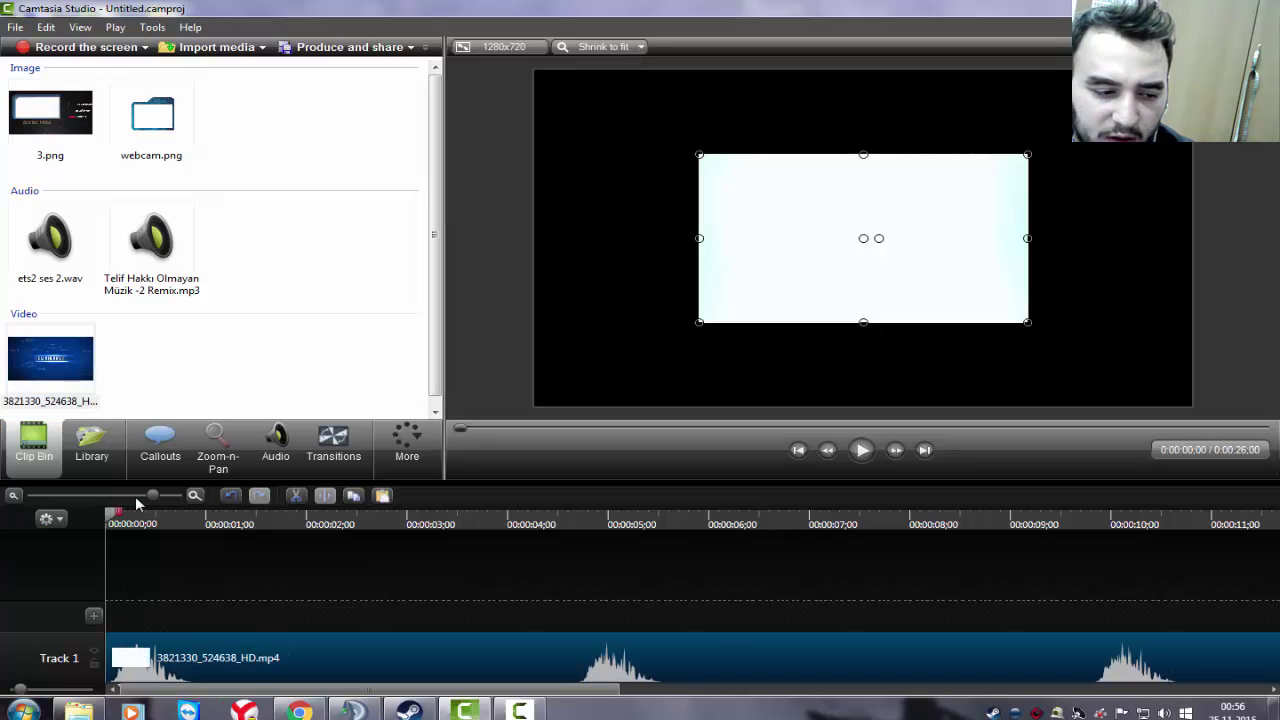
scroll(124, 497, "down", 5)
Look over the audio editing options for the video clip on Track 1 and the media import dialog.
left_click(185, 665)
left_click(185, 665)
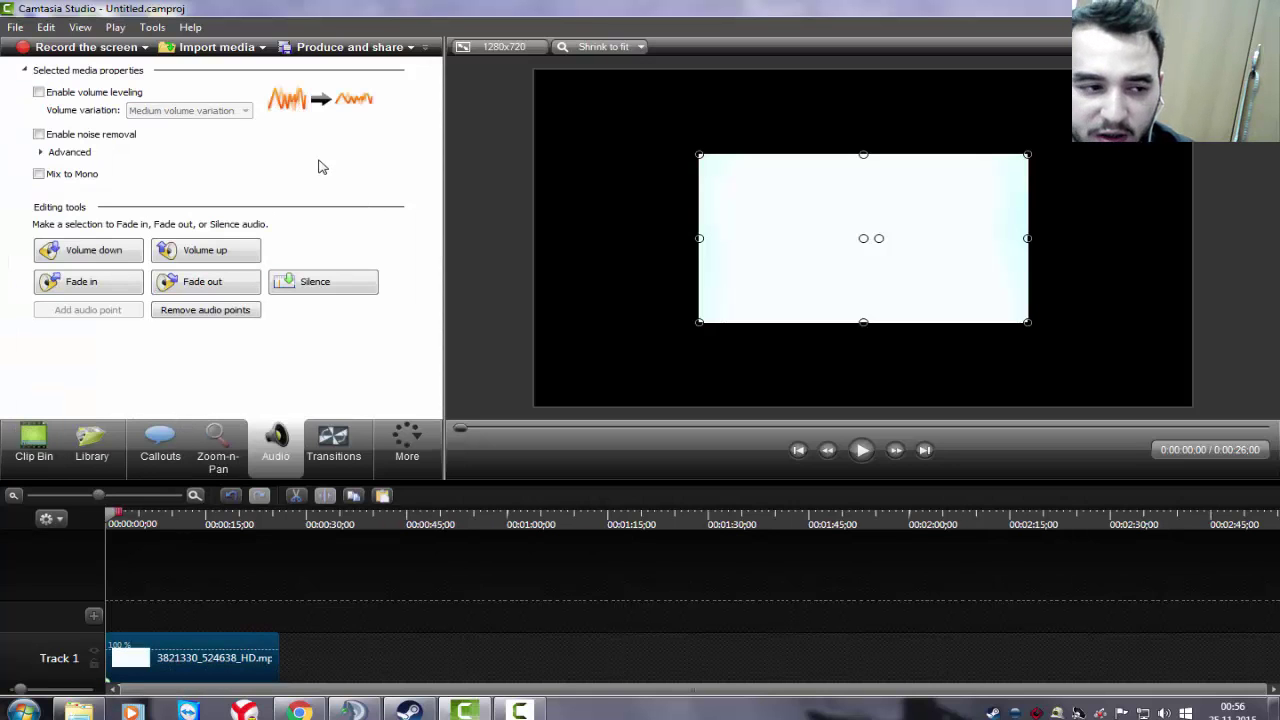
left_click(216, 47)
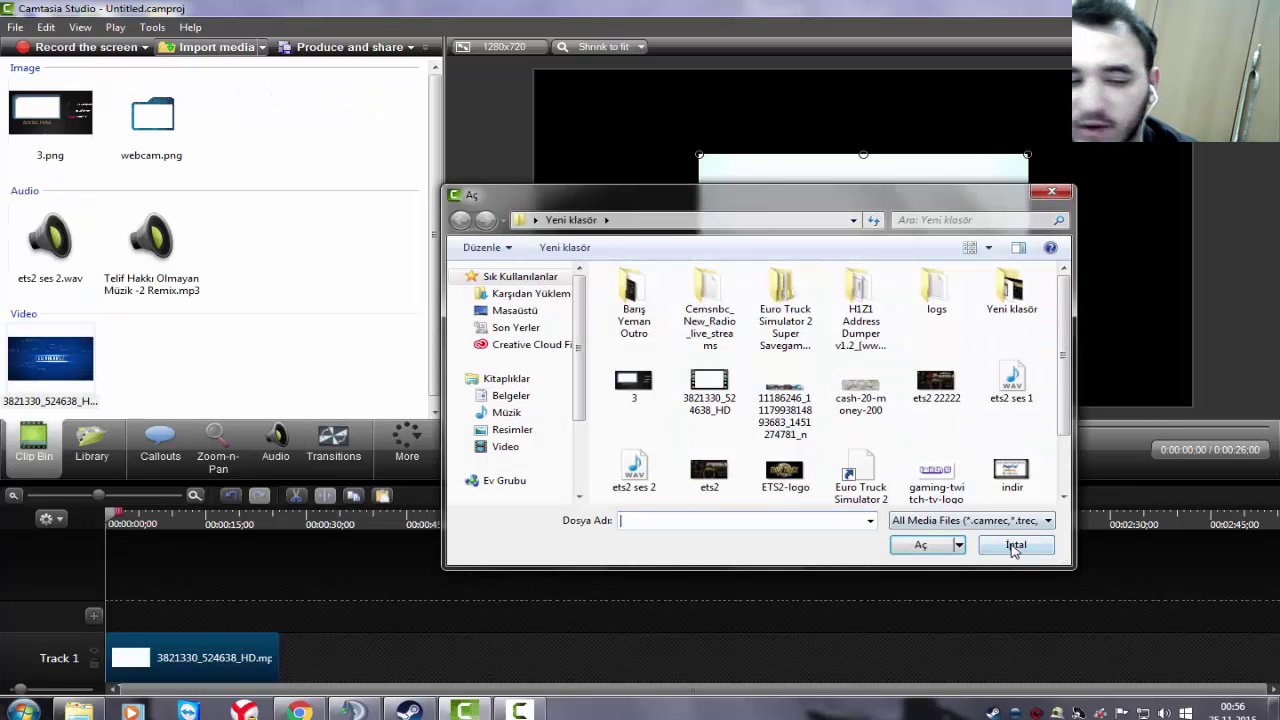
left_click(1015, 550)
Add the Telif Hakkı Olmayan Müzik -2 Remix music at the start of Track 2 and trim its end to match the video.
left_click_drag(140, 246, 121, 606)
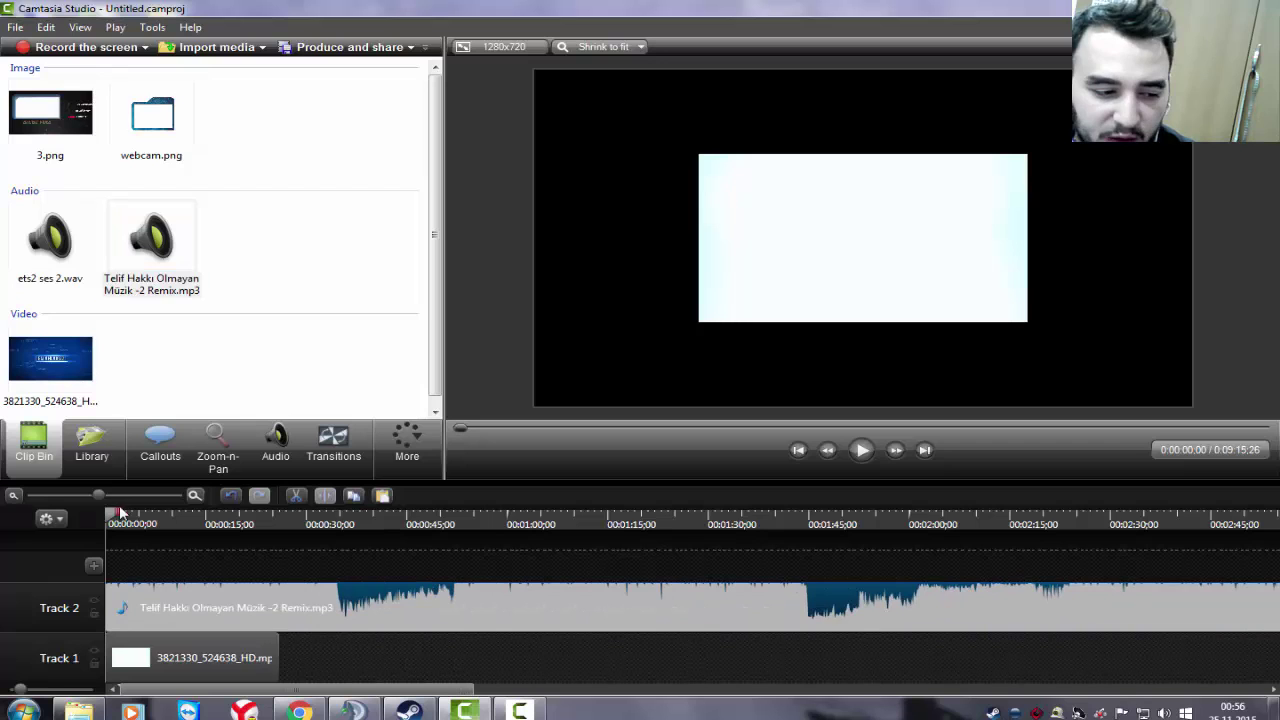
left_click_drag(100, 496, 42, 496)
left_click_drag(857, 606, 124, 600)
left_click_drag(42, 495, 91, 496)
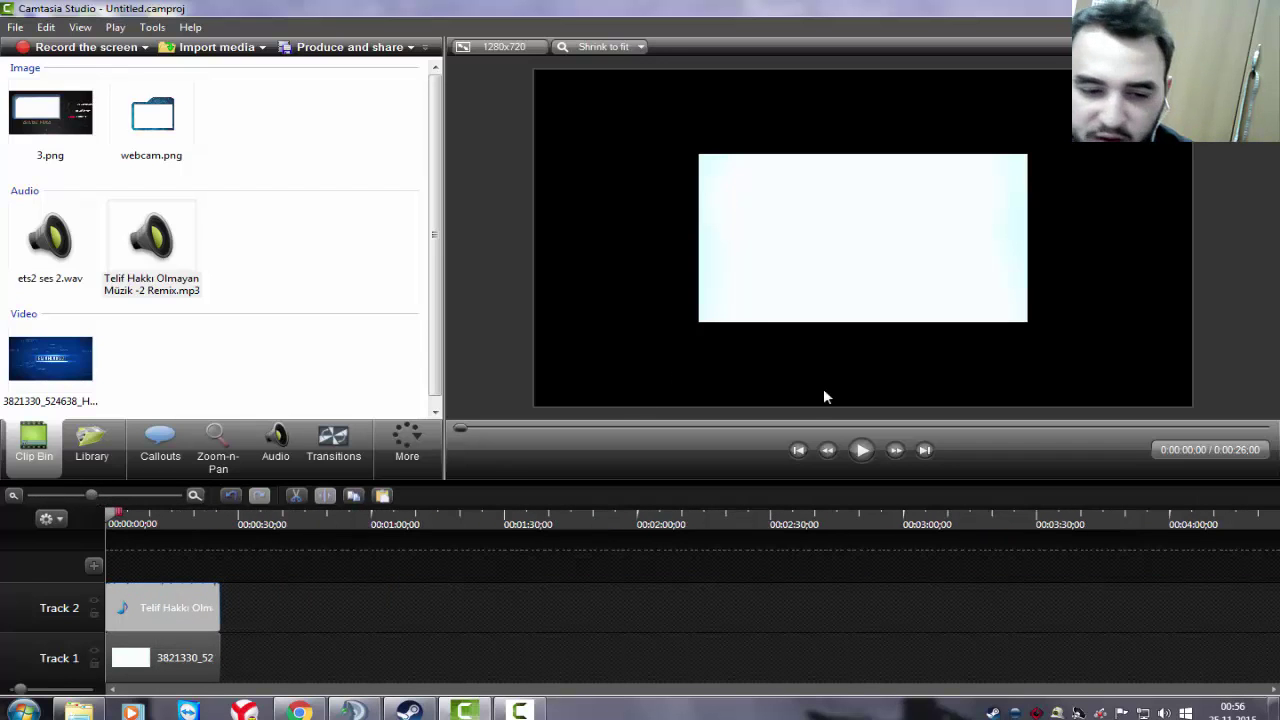
Enlarge the video on the canvas from two opposite corners until it fills the whole 1280x720 frame.
left_click(802, 256)
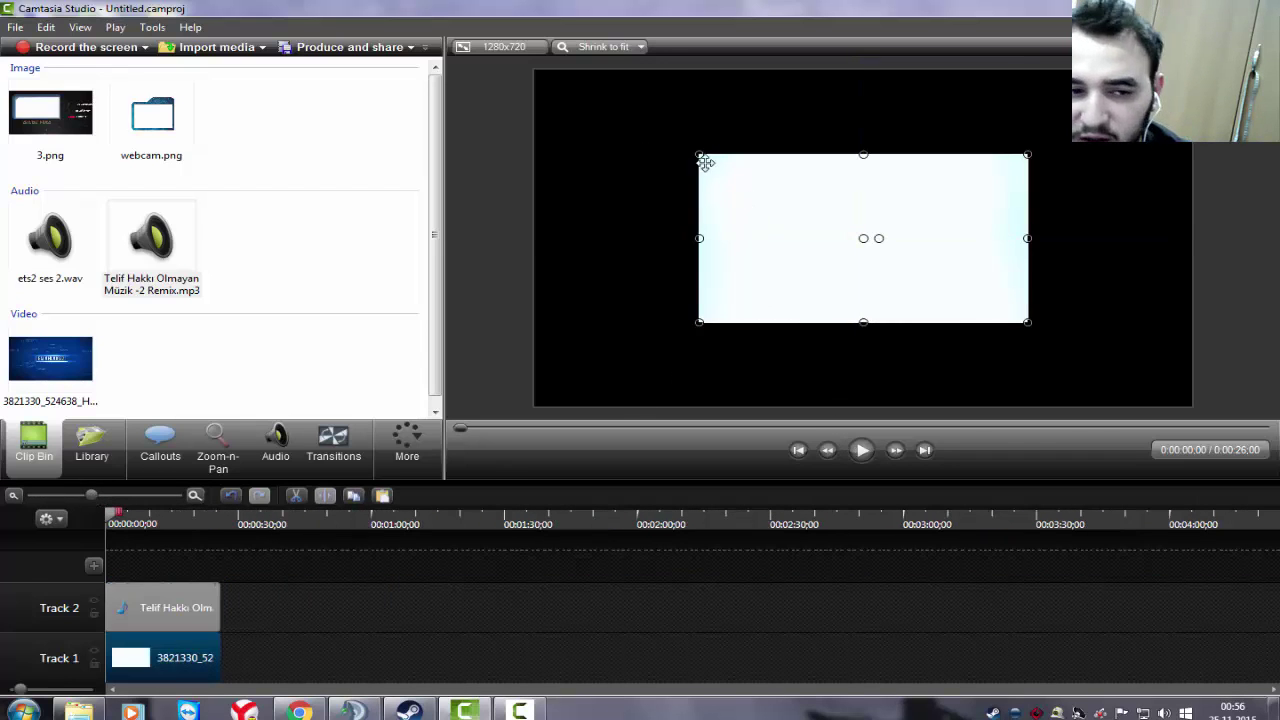
left_click_drag(700, 155, 535, 70)
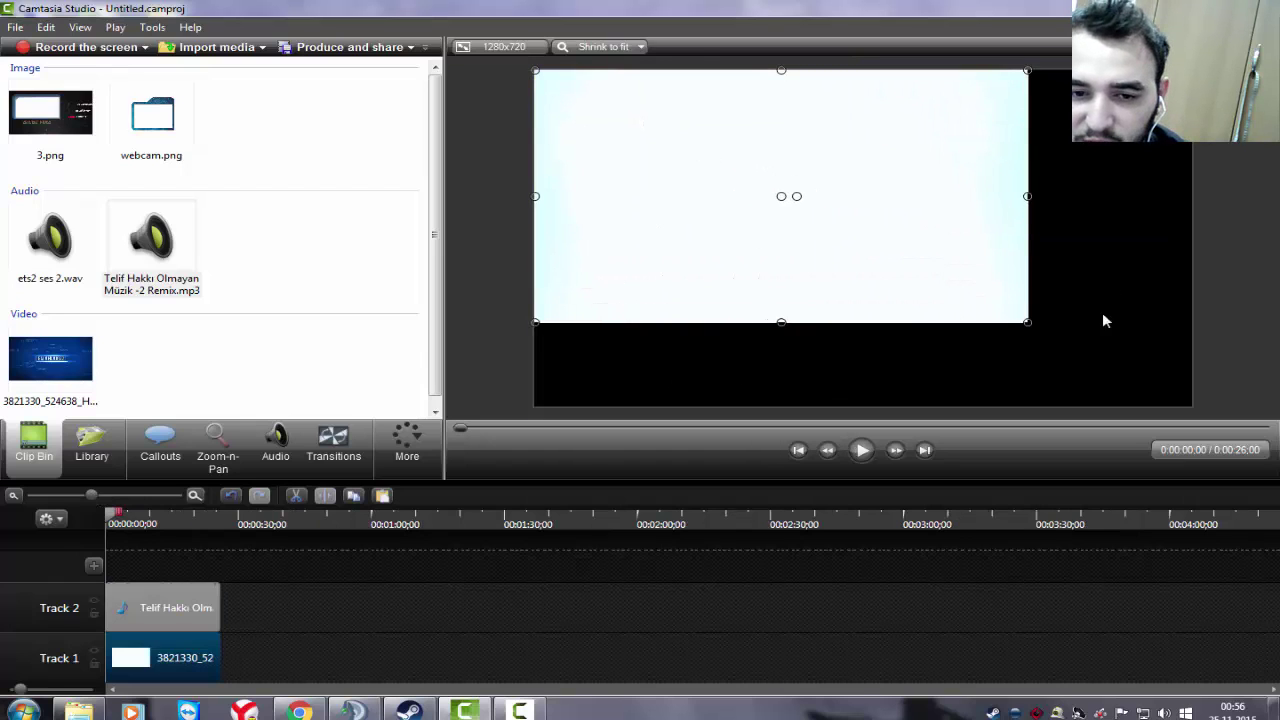
left_click_drag(1028, 322, 1192, 407)
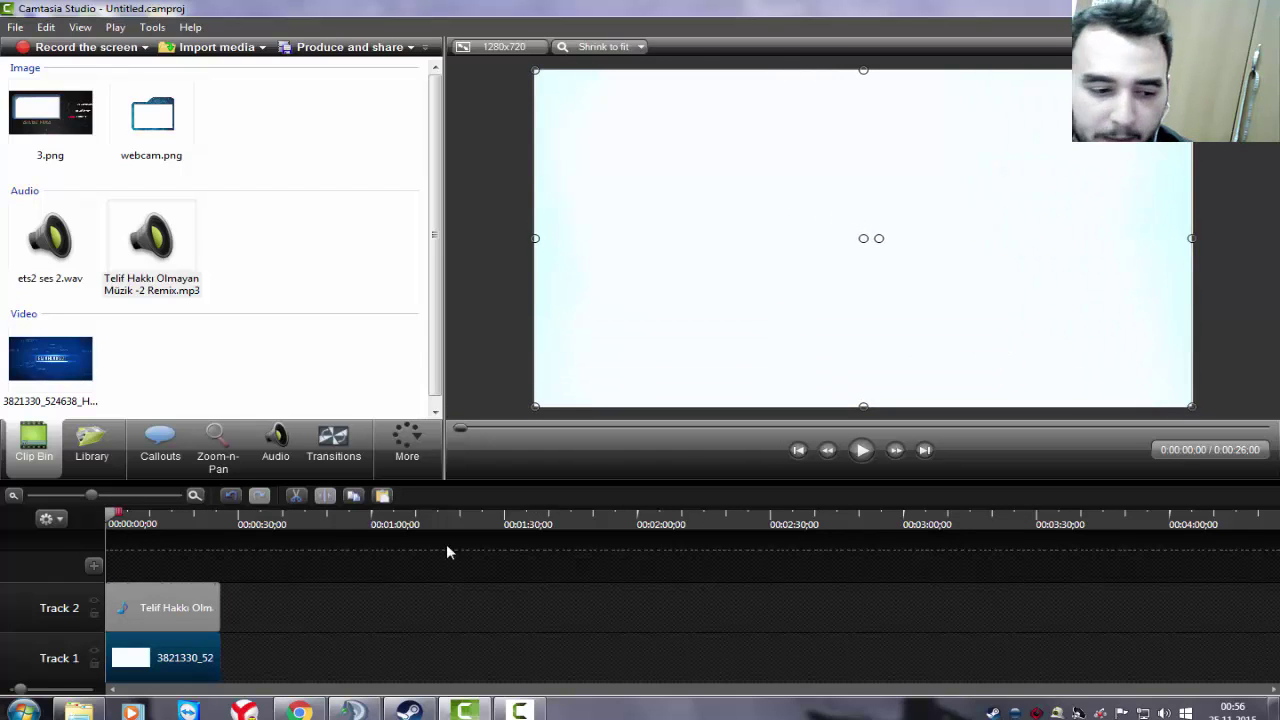
Play the timeline from the beginning to preview the full-frame video with the music.
left_click(177, 614)
left_click(183, 657)
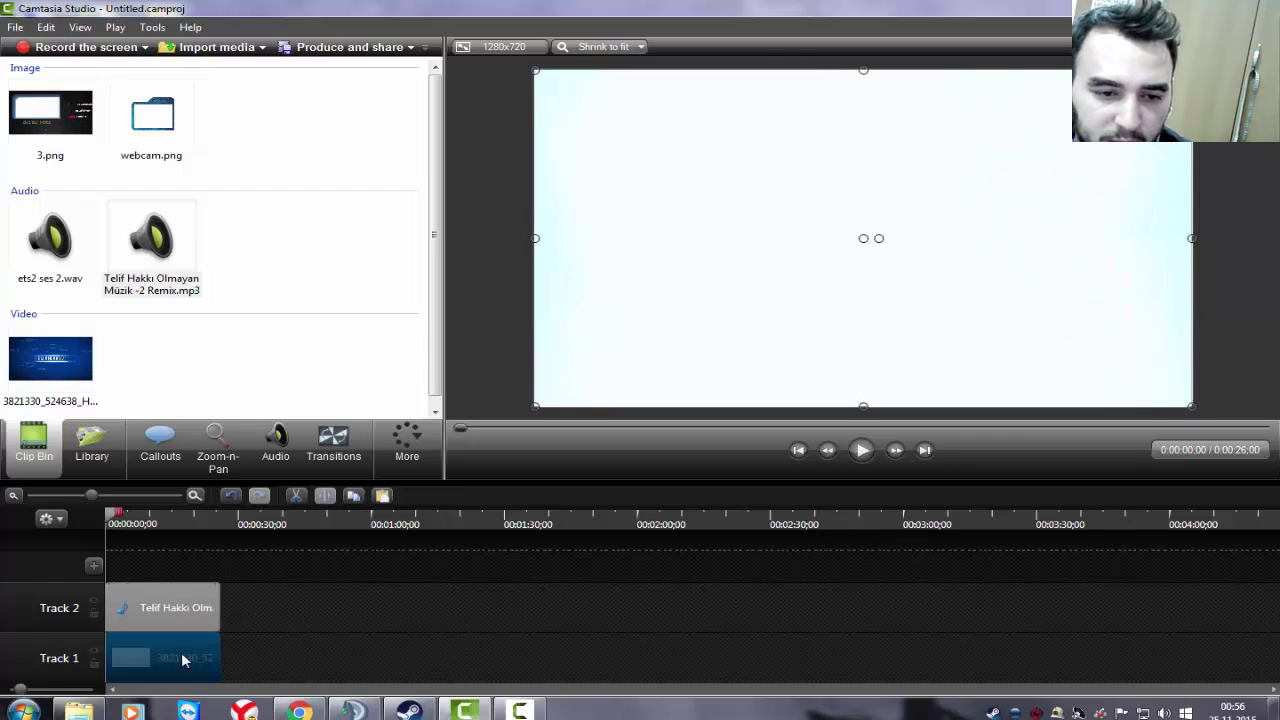
left_click(864, 451)
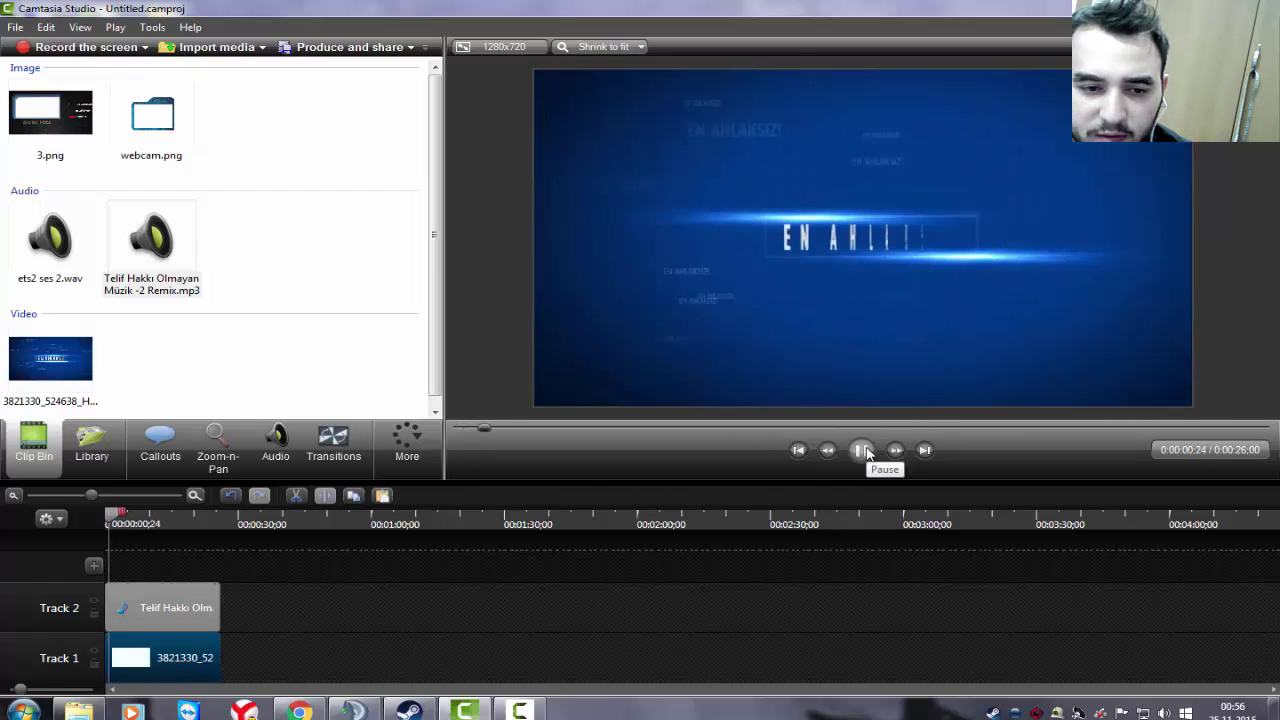
Stop the preview, lower the volume of the music clip on Track 2, and play a few seconds to check it.
left_click(864, 451)
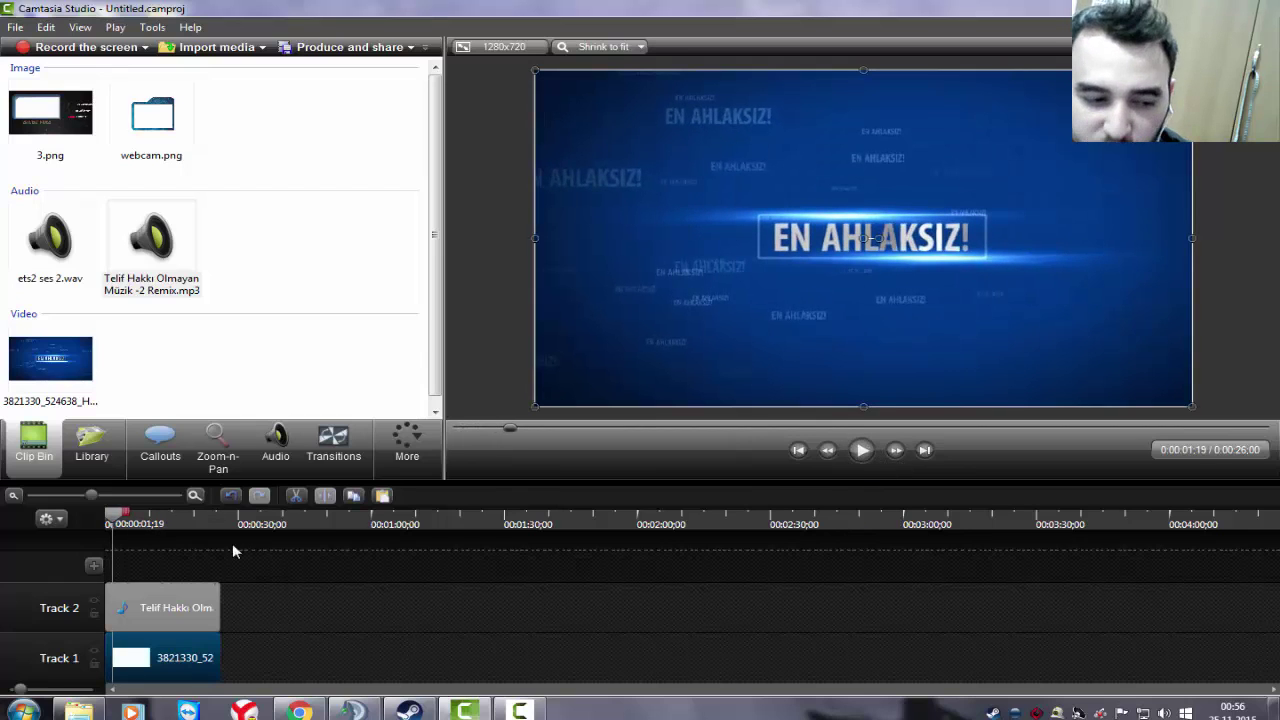
left_click(276, 445)
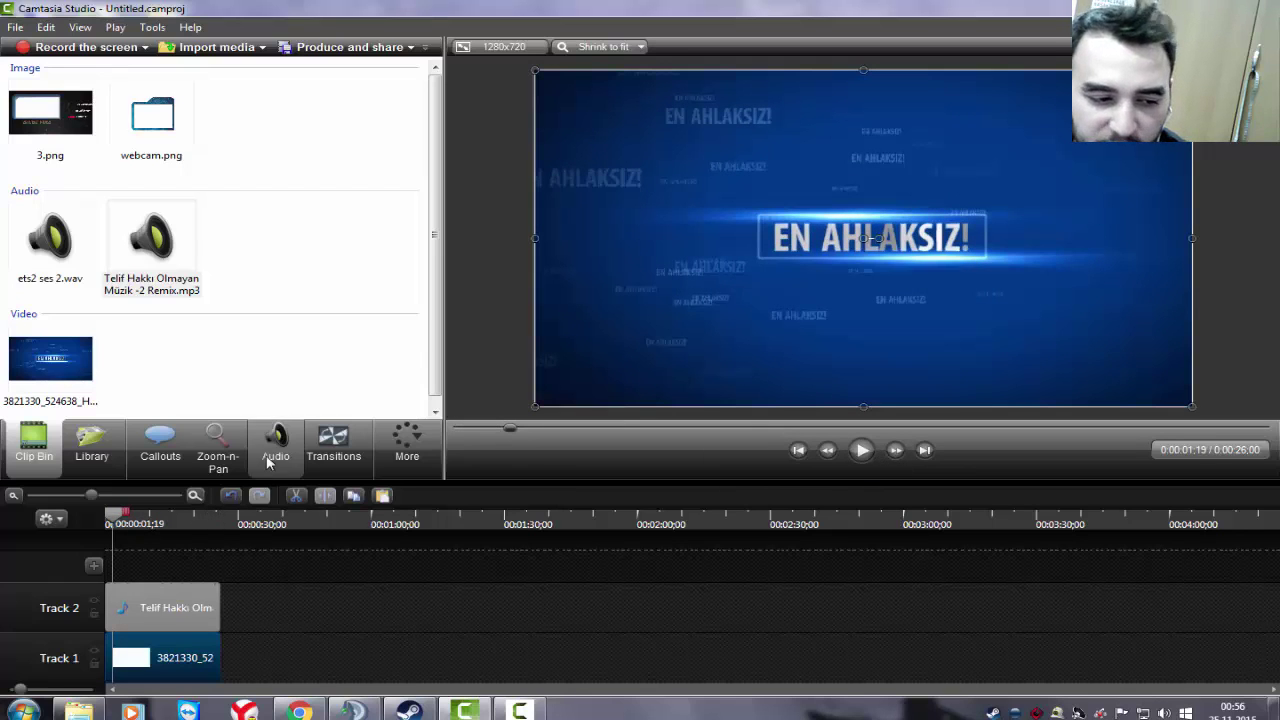
left_click(198, 600)
left_click_drag(169, 596, 169, 626)
left_click(864, 450)
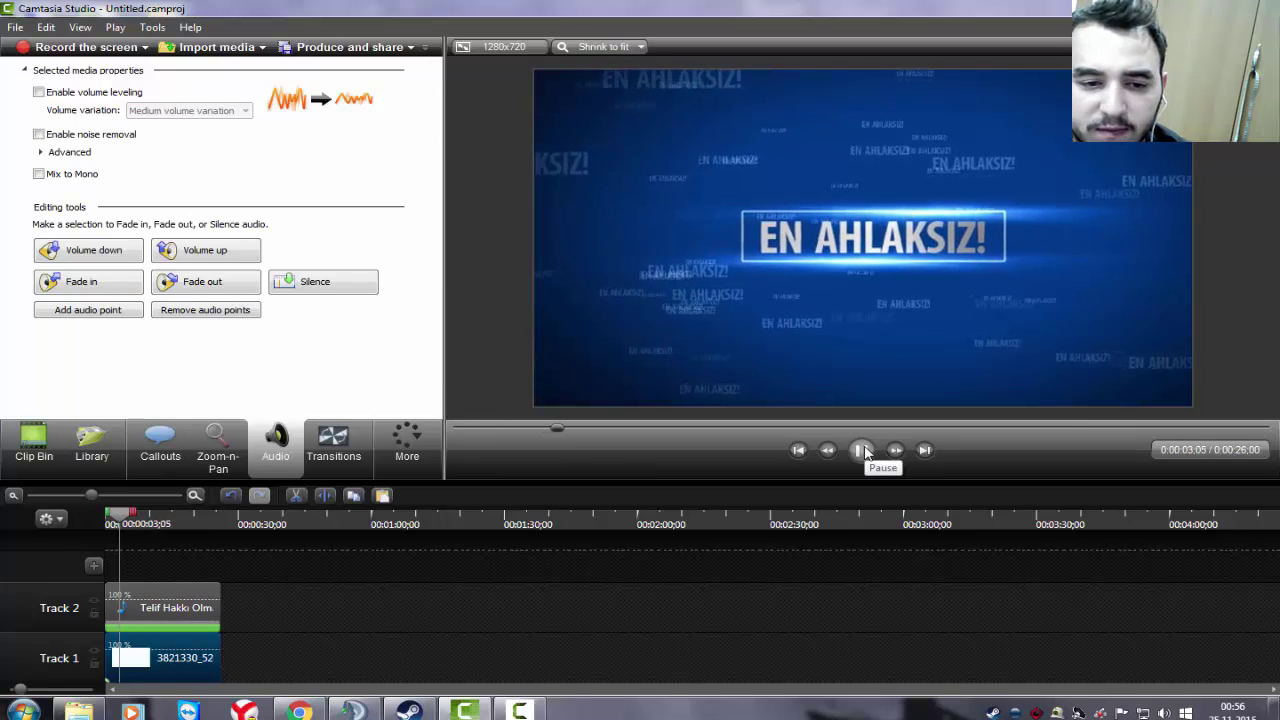
left_click(863, 451)
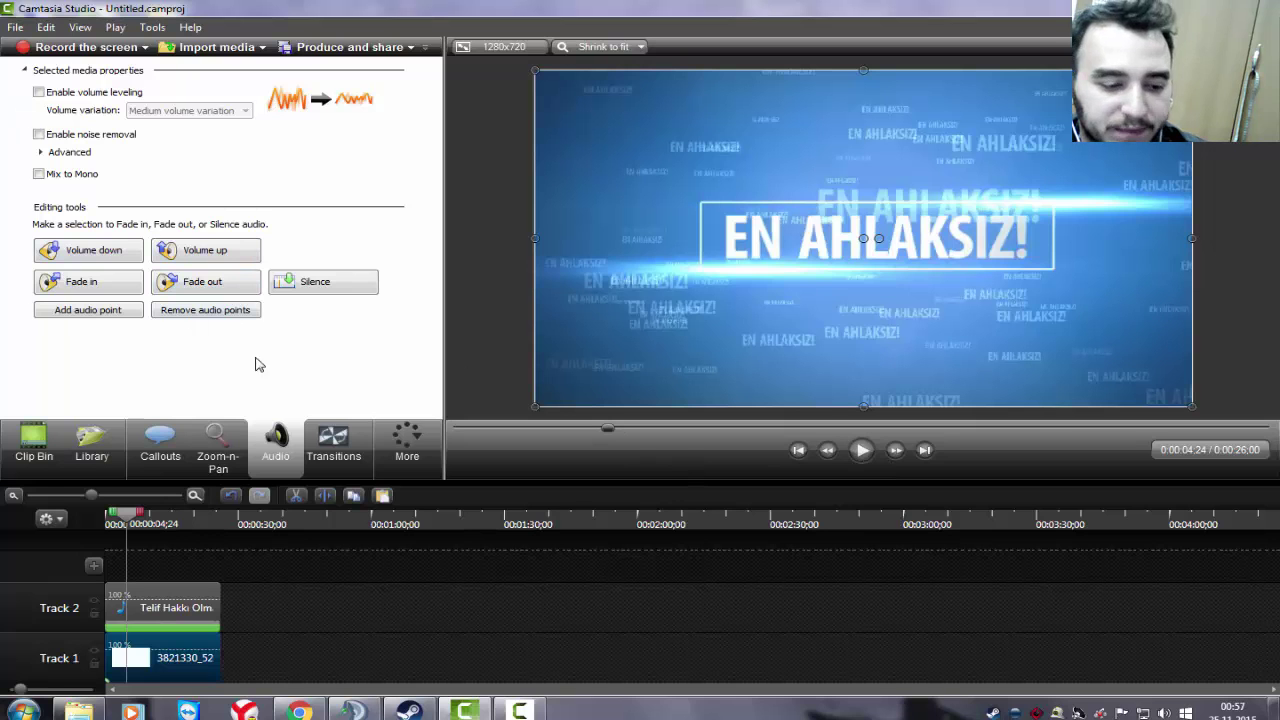
Browse from the media import dialog to the Bandicam folder inside Belgelerim.
left_click(213, 48)
left_click(1016, 545)
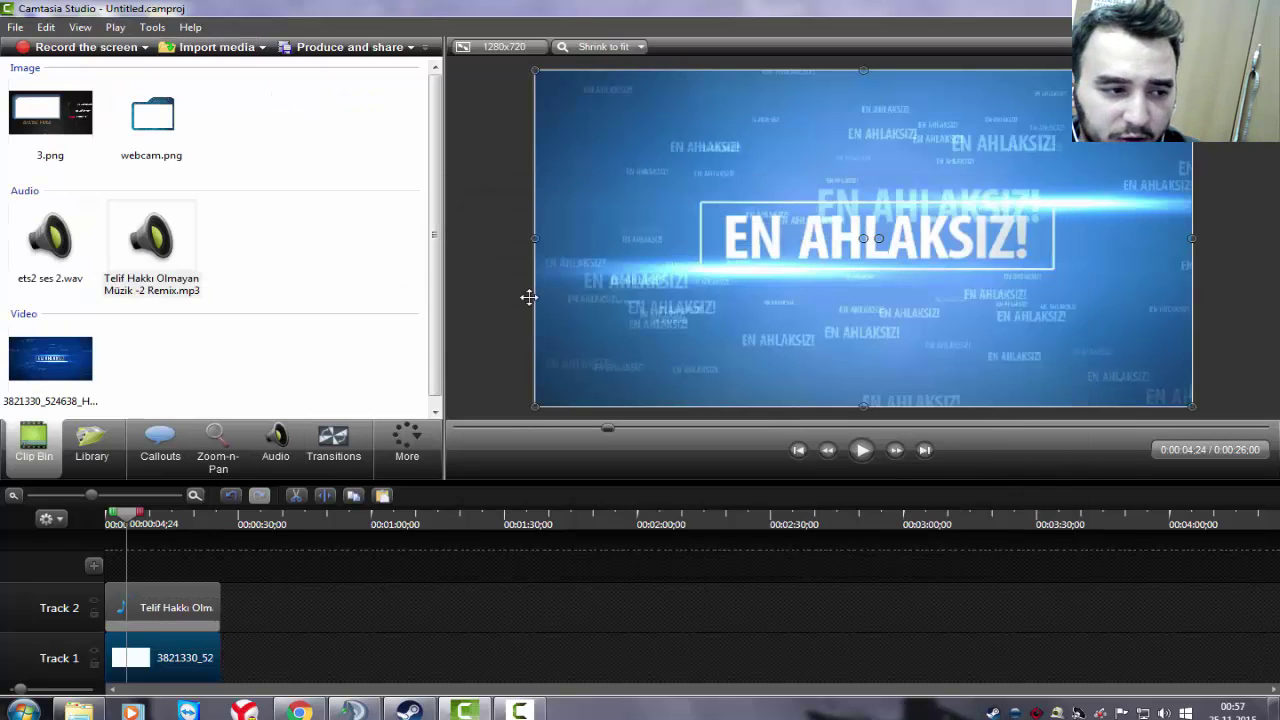
left_click(214, 48)
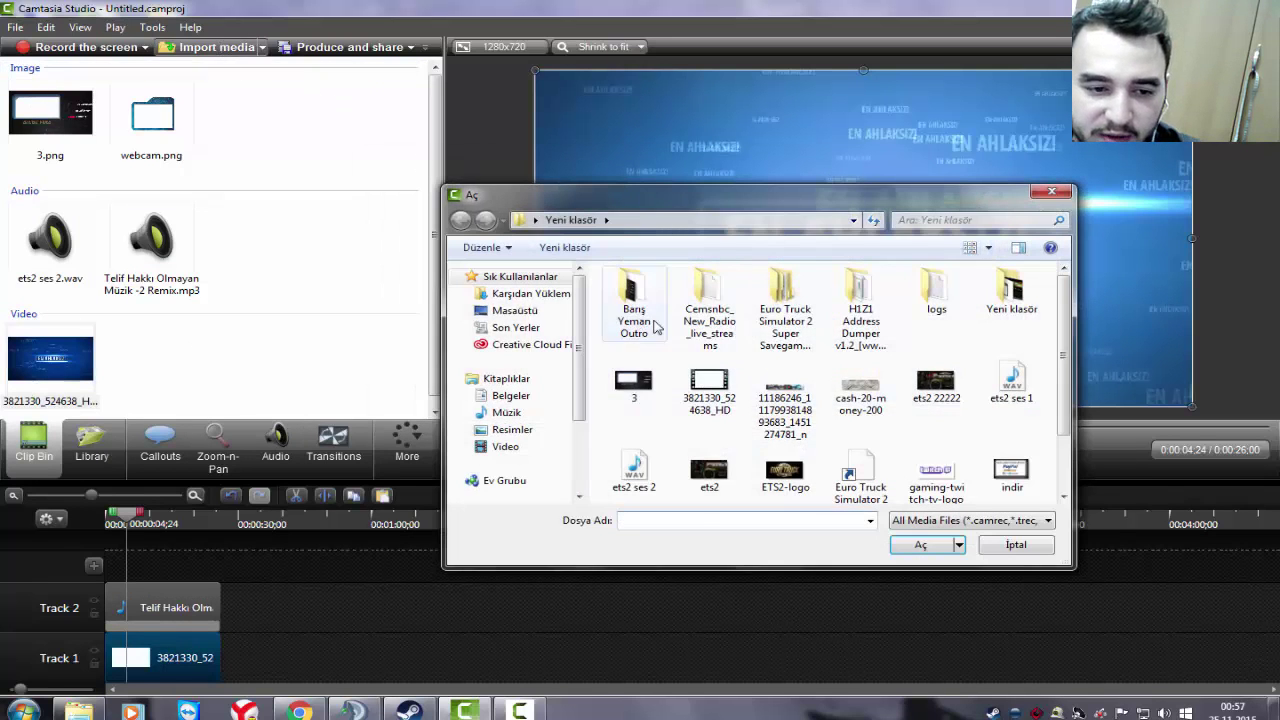
type("b")
left_click(785, 405)
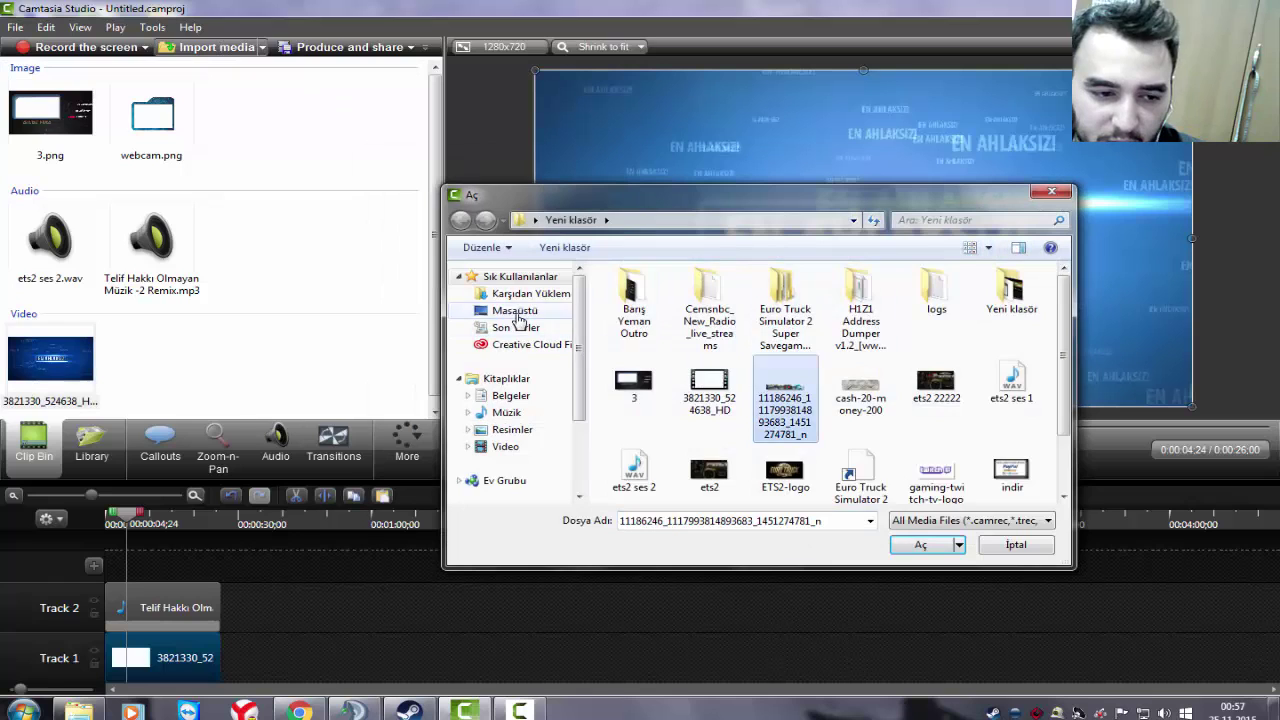
left_click(514, 310)
left_click(786, 382)
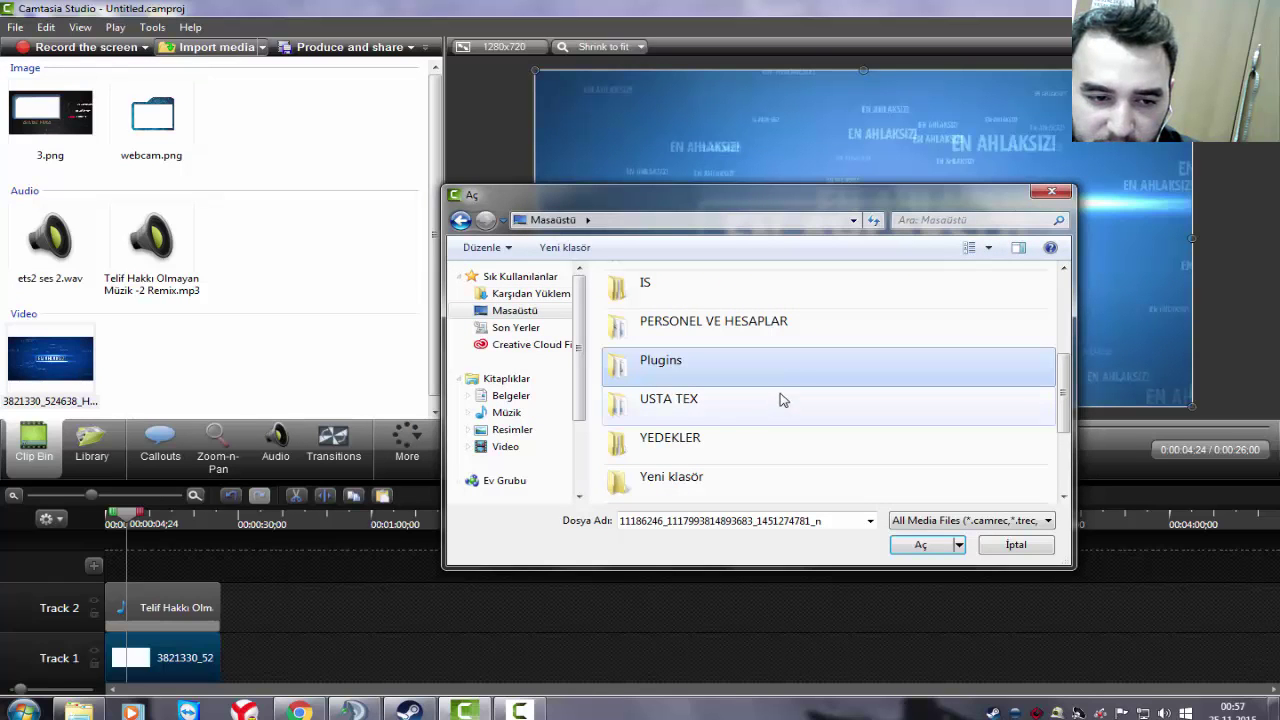
left_click(708, 434)
scroll(708, 434, "down", 1)
scroll(683, 352, "up", 1)
scroll(683, 352, "down", 3)
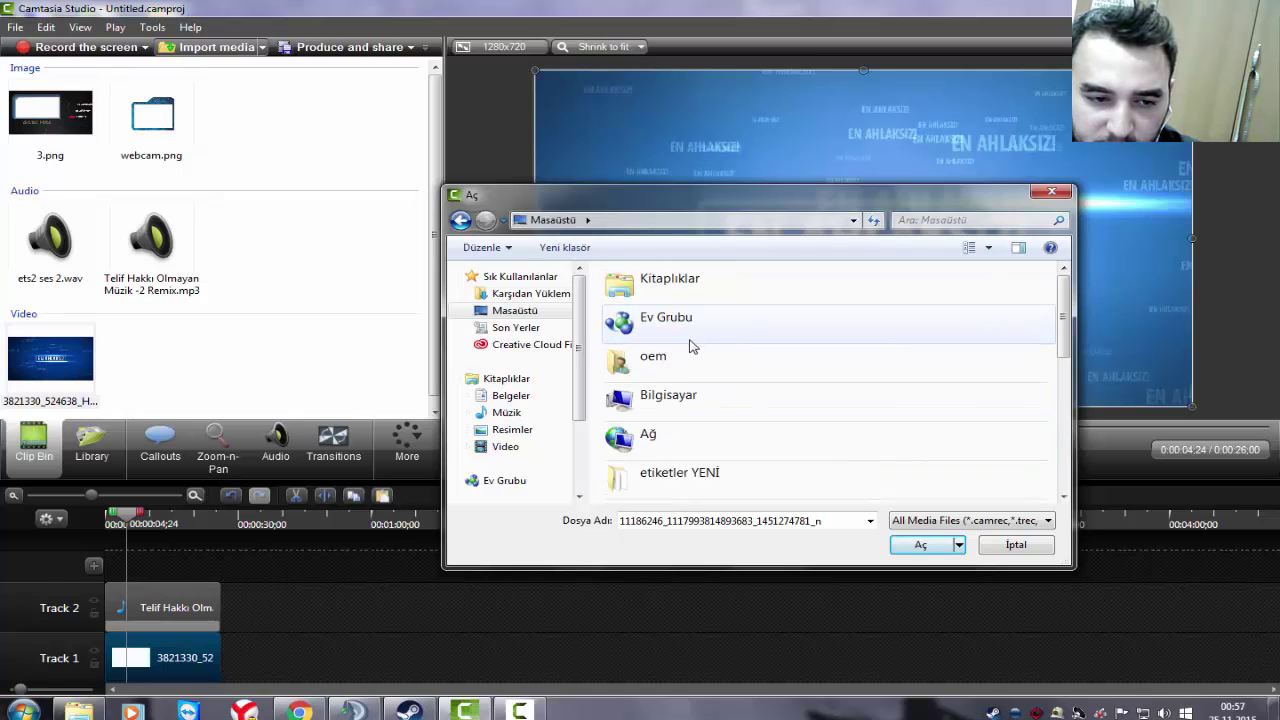
double_click(691, 363)
double_click(766, 297)
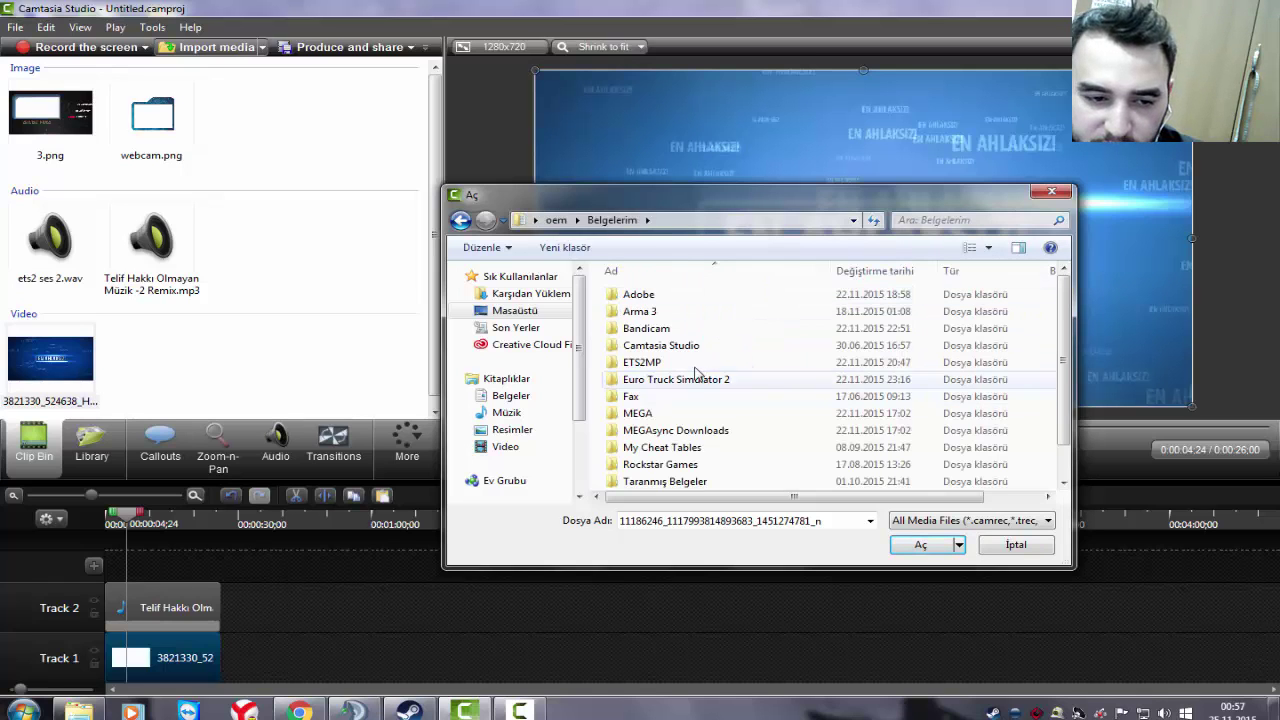
double_click(650, 328)
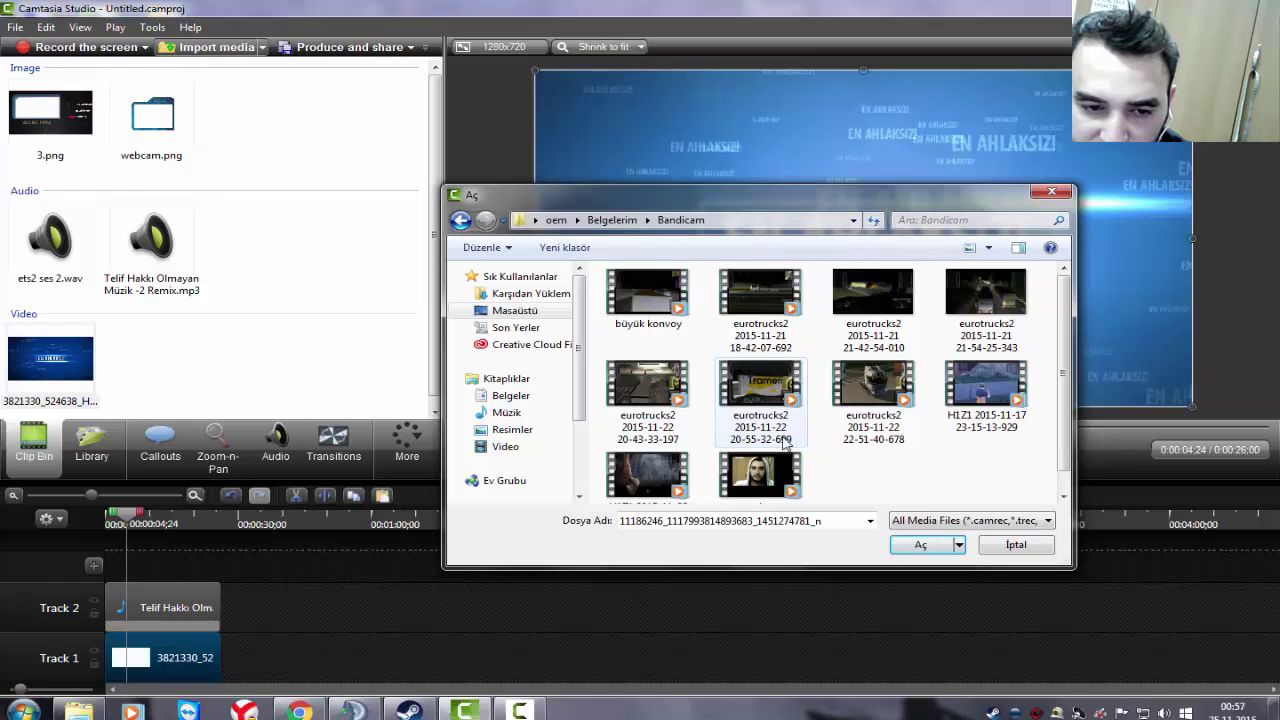
left_click(873, 392)
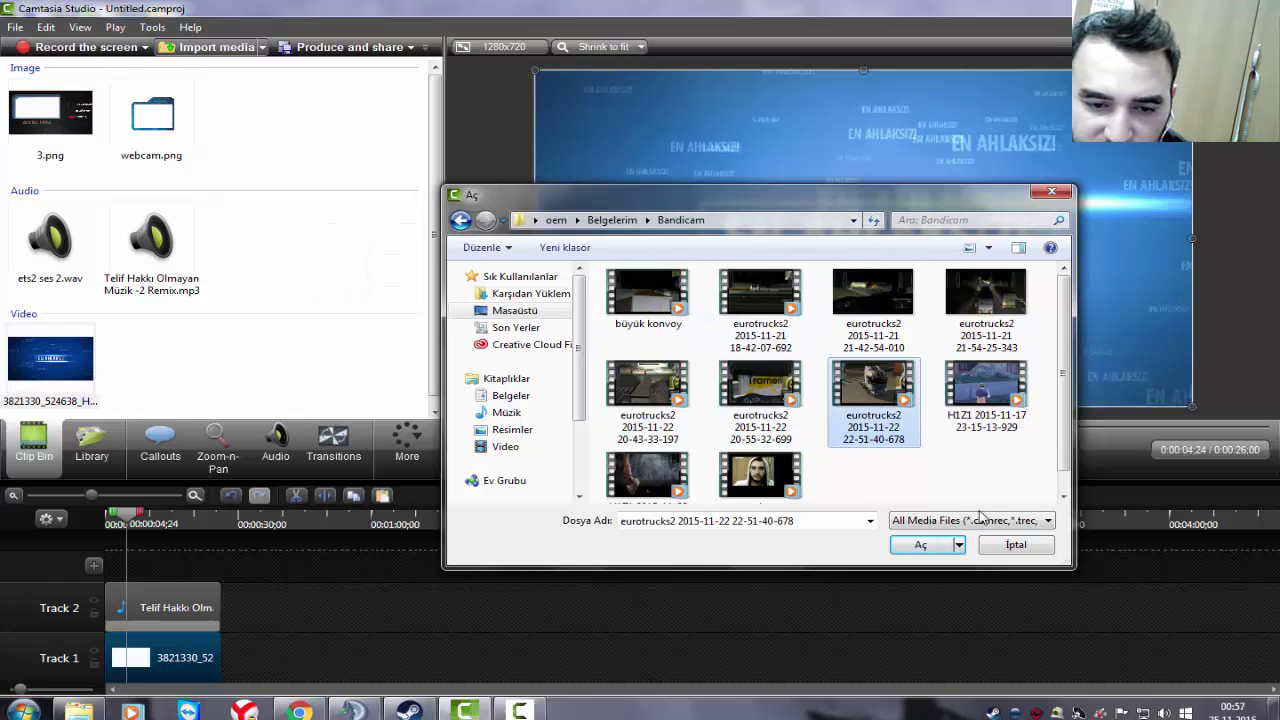
left_click(920, 544)
left_click_drag(167, 380, 165, 556)
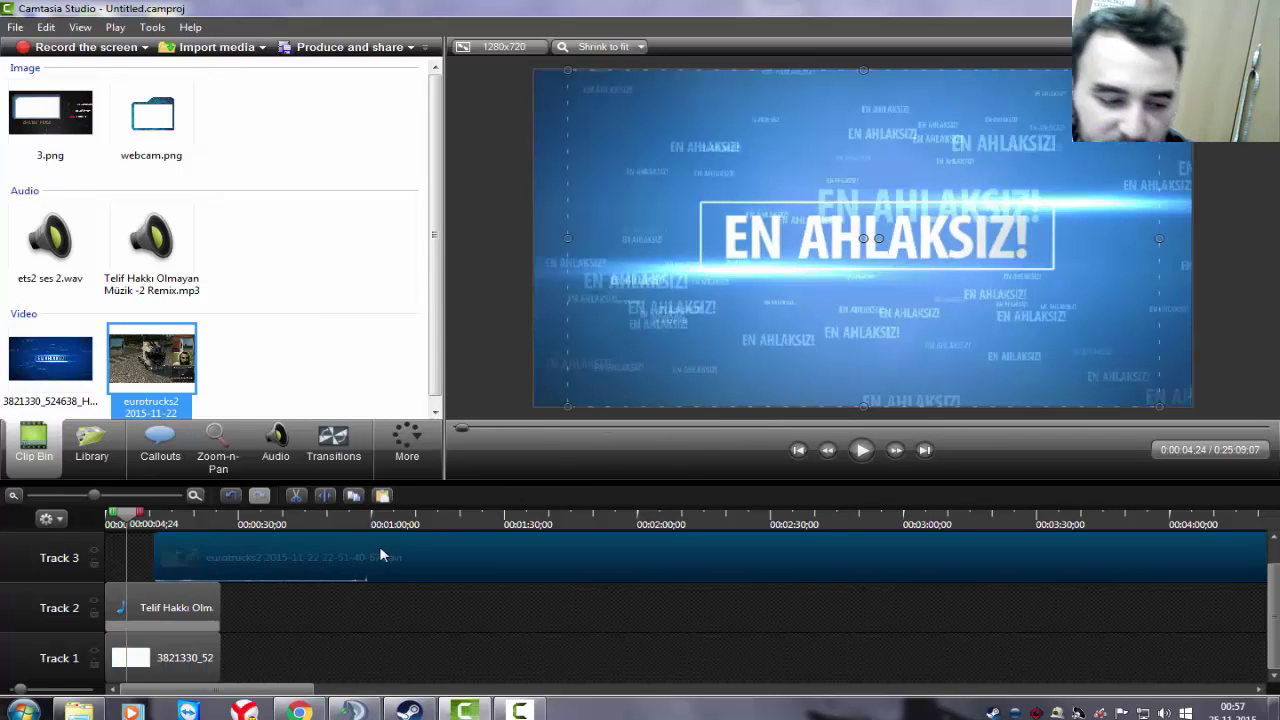
mouse_move(418, 658)
left_mouse_down()
mouse_move(445, 664)
mouse_move(432, 666)
left_mouse_up()
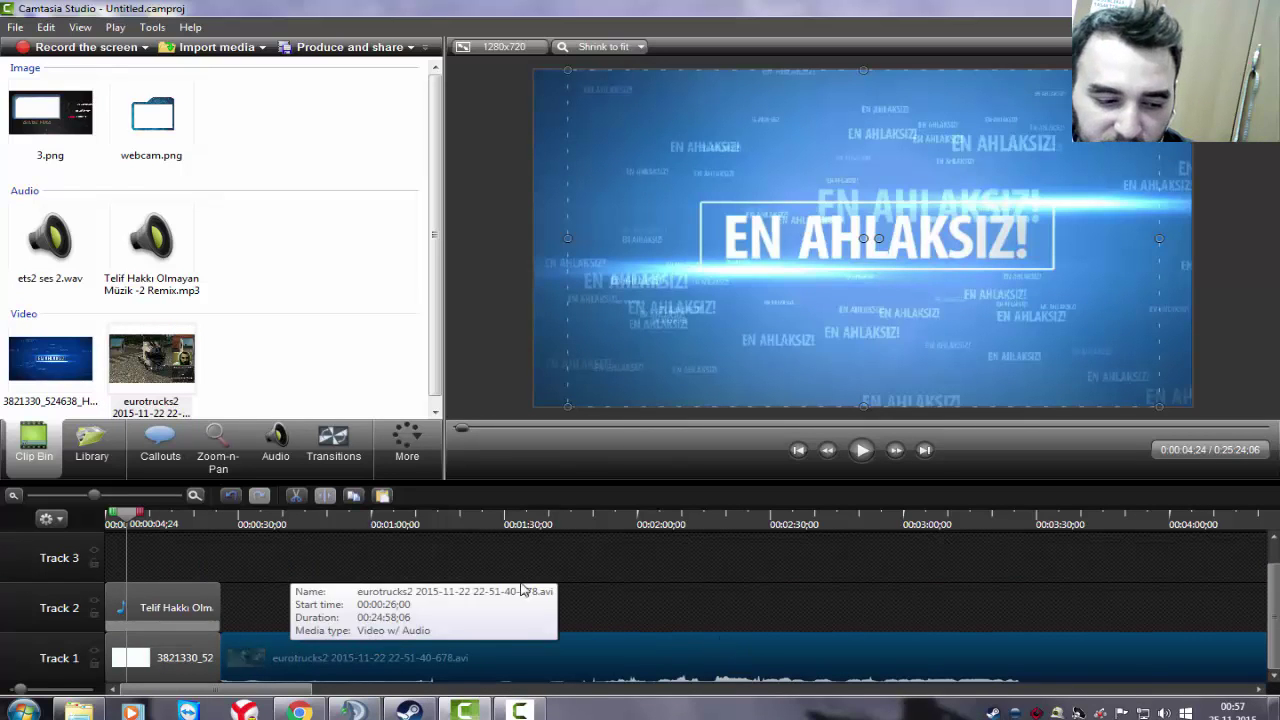
Play the eurotrucks2 clip from its start at 00:00:26;00 to hear its audio.
left_click(224, 522)
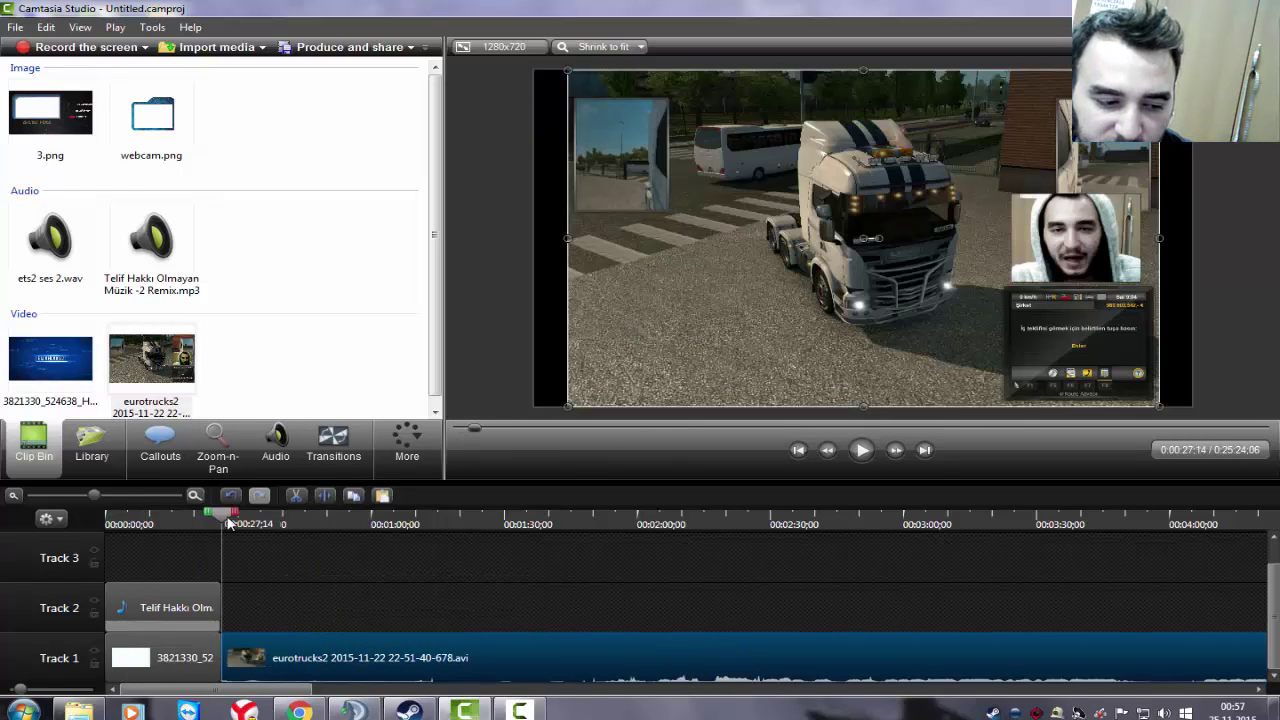
left_click_drag(224, 522, 220, 522)
left_click(862, 450)
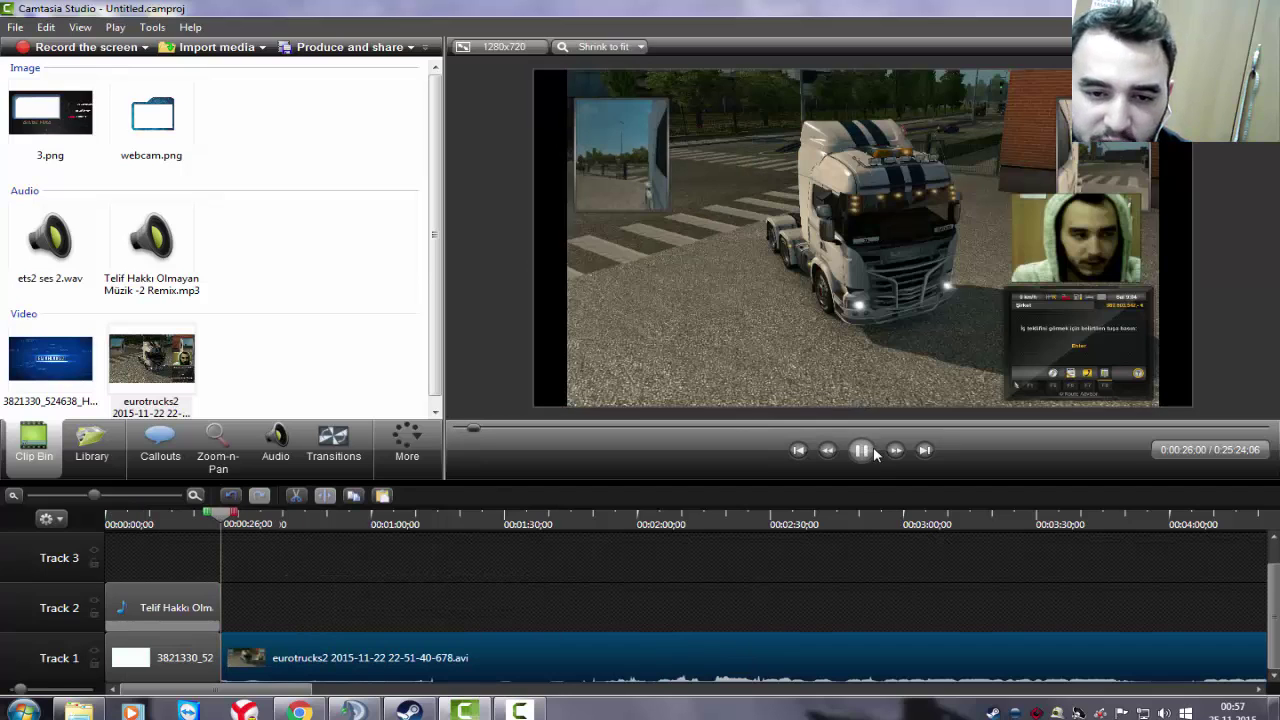
left_click(862, 450)
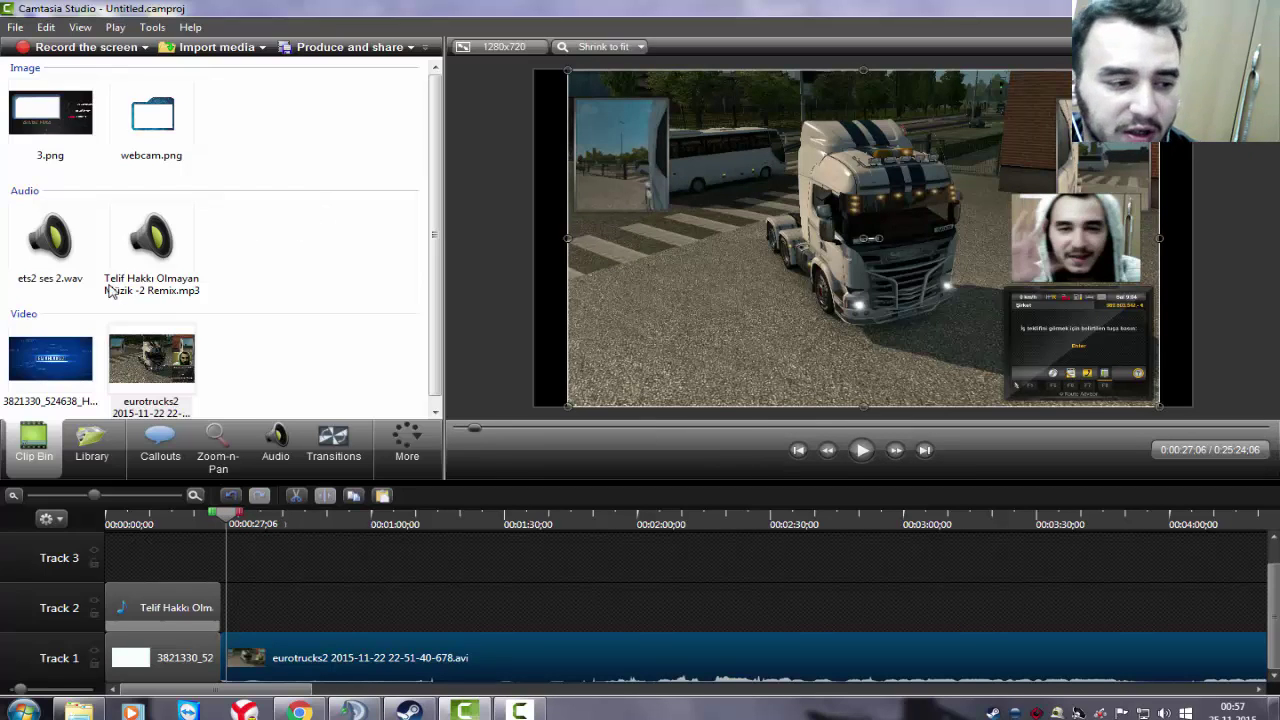
Place ets2 ses 2.wav on Track 2 directly after the music and play it together with the eurotrucks2 video.
left_click(86, 264)
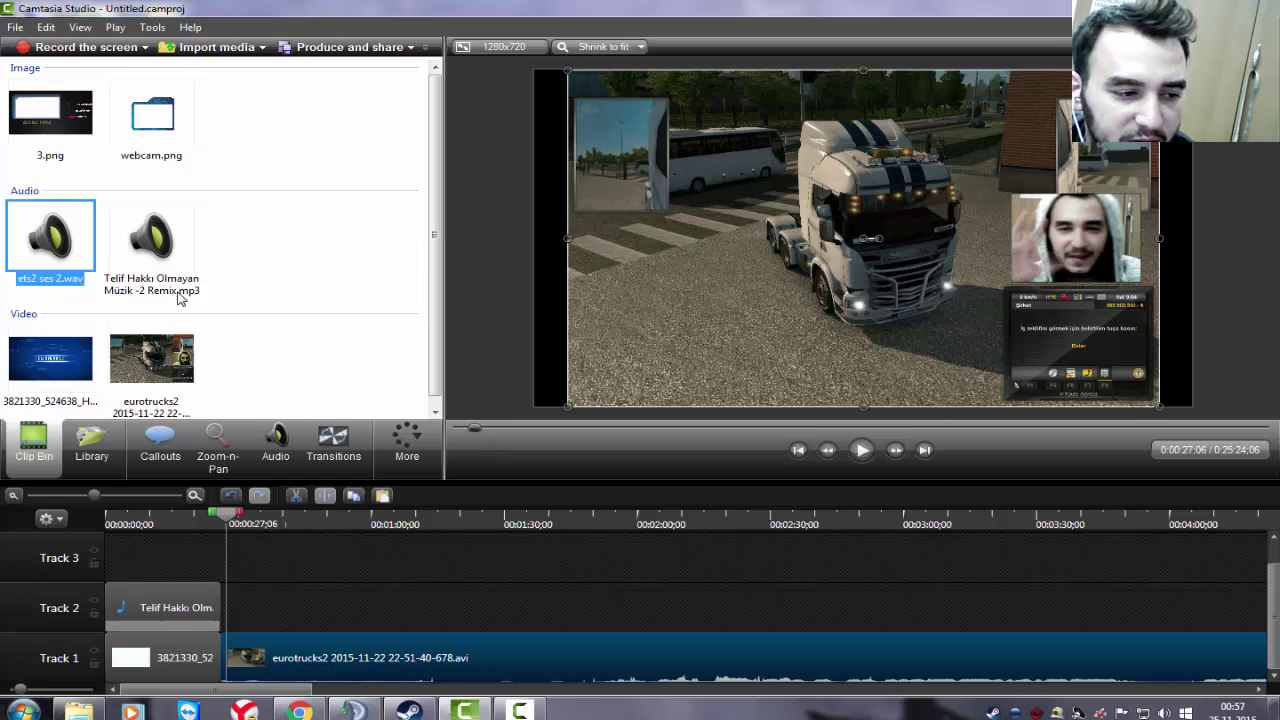
left_click_drag(42, 232, 205, 553)
left_click_drag(255, 620, 262, 614)
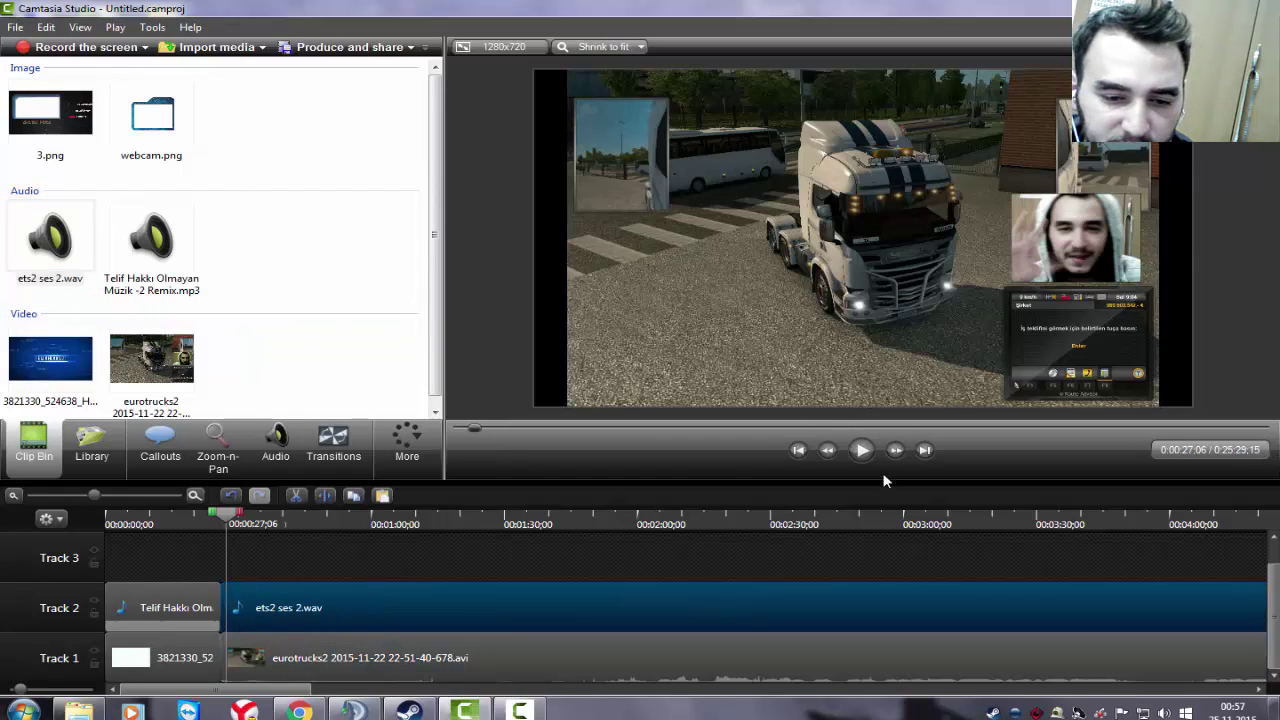
left_click(861, 450)
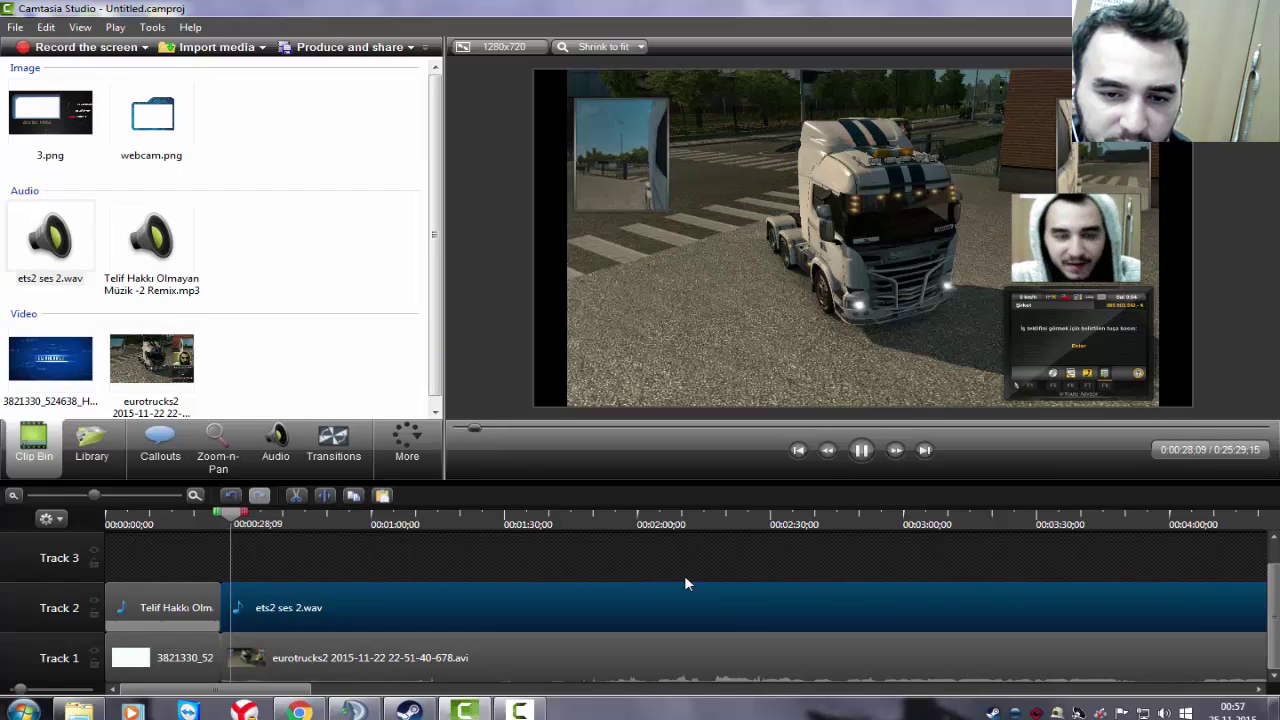
left_click(861, 450)
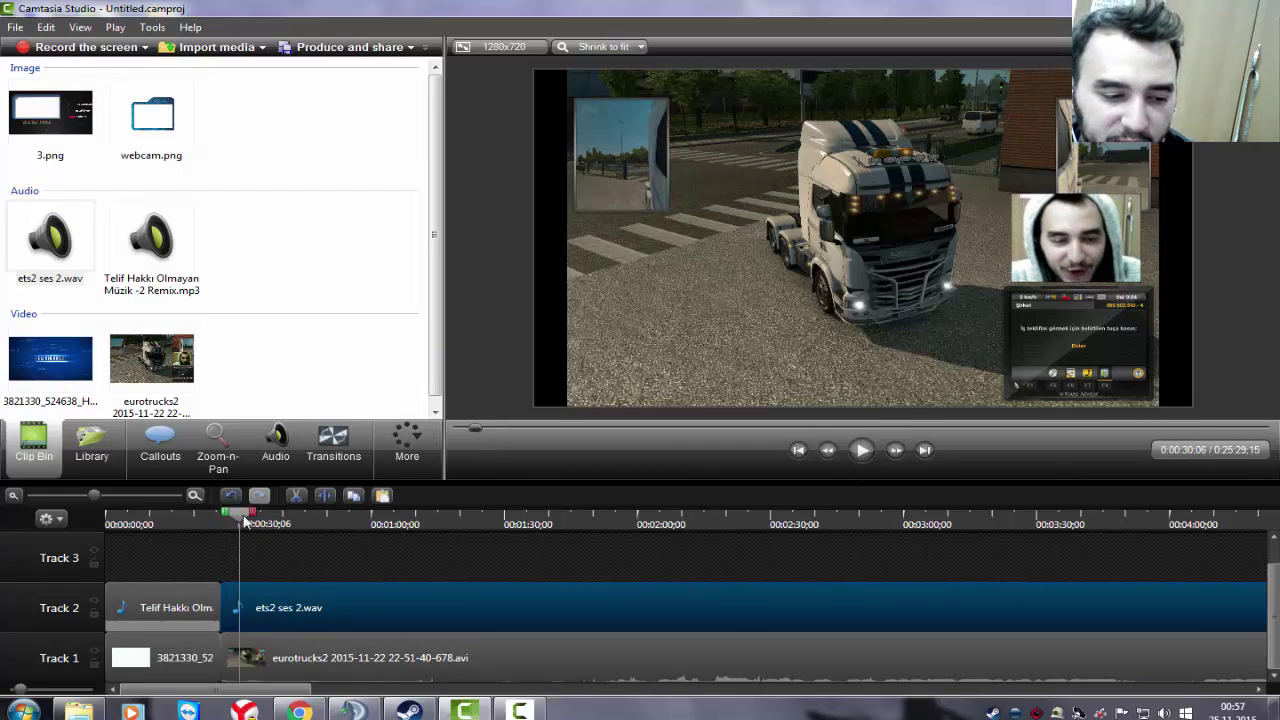
Examine the audio waveforms of ets2 ses 2.wav and the eurotrucks2 clip closely around their shared start.
left_click_drag(110, 497, 151, 498)
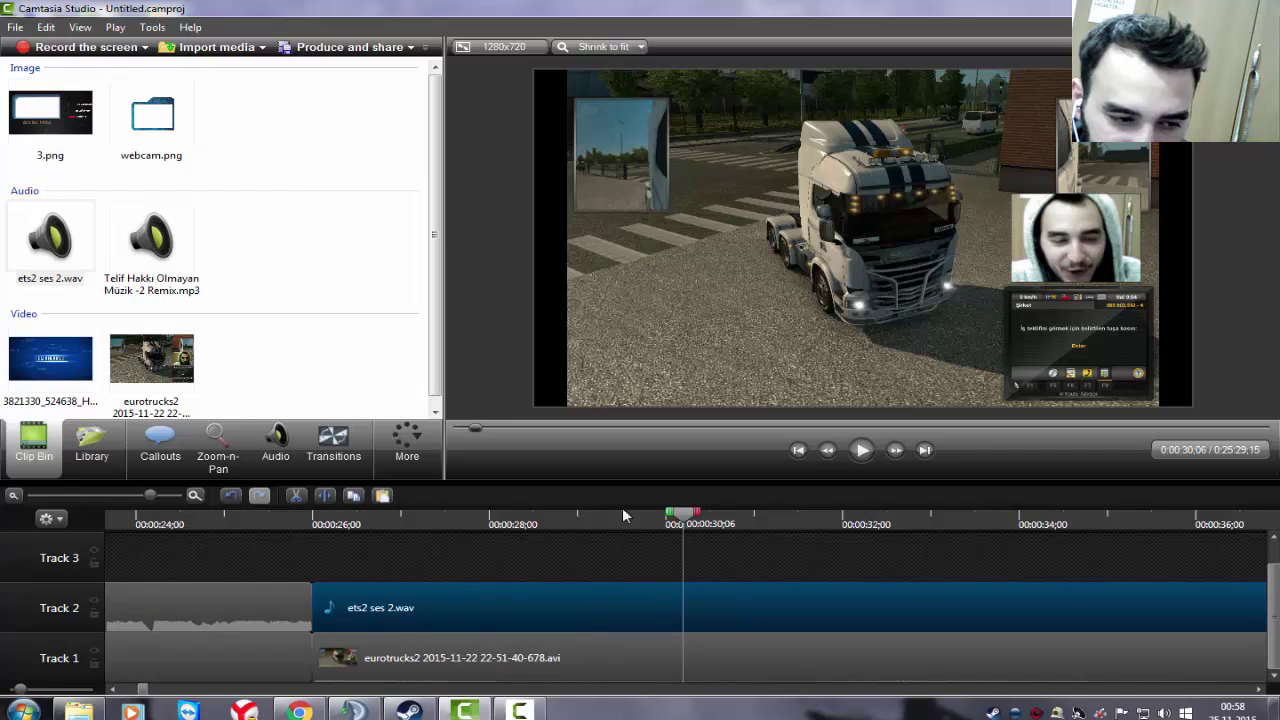
left_click(275, 442)
left_click_drag(498, 651, 509, 639)
left_click(510, 651)
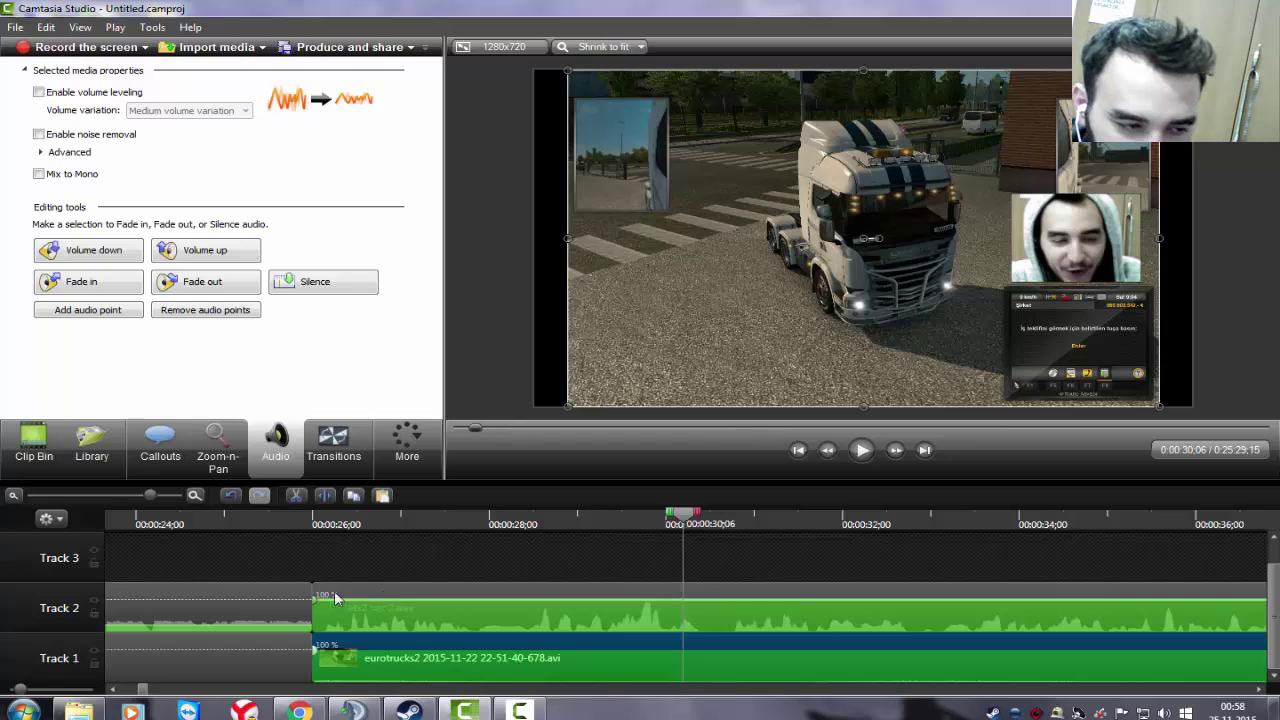
left_click(168, 497)
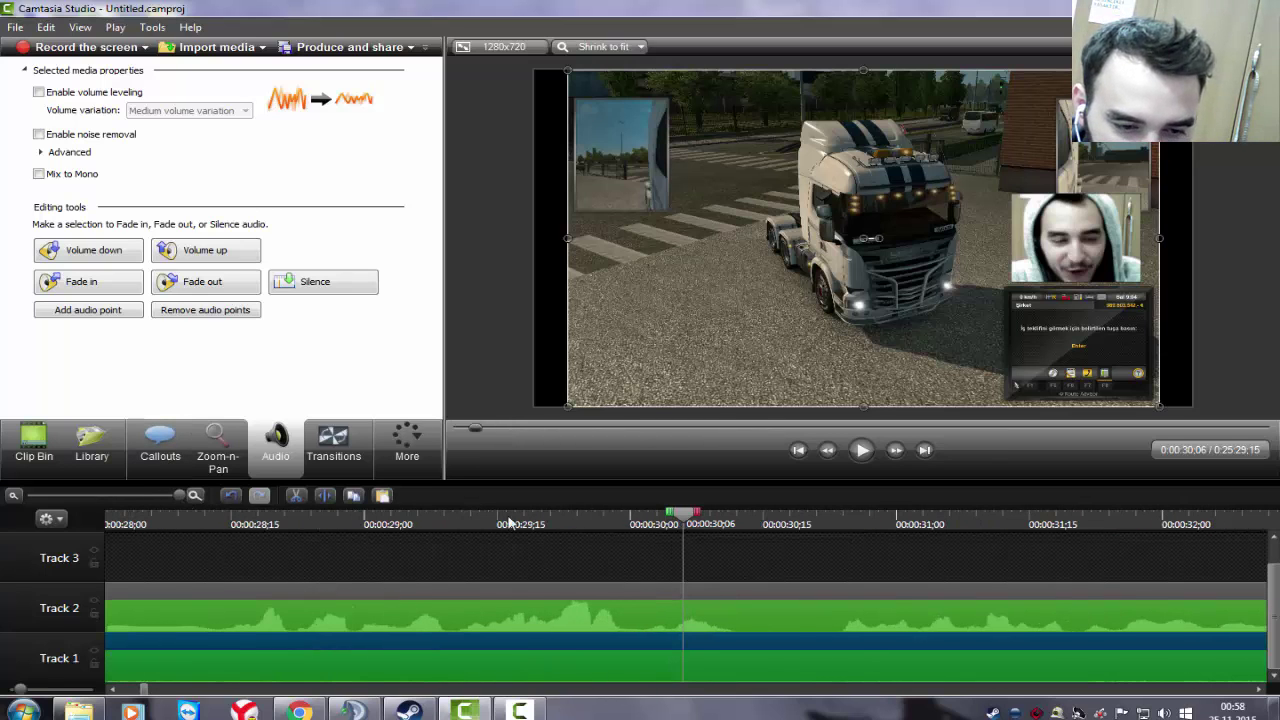
left_click_drag(179, 497, 147, 497)
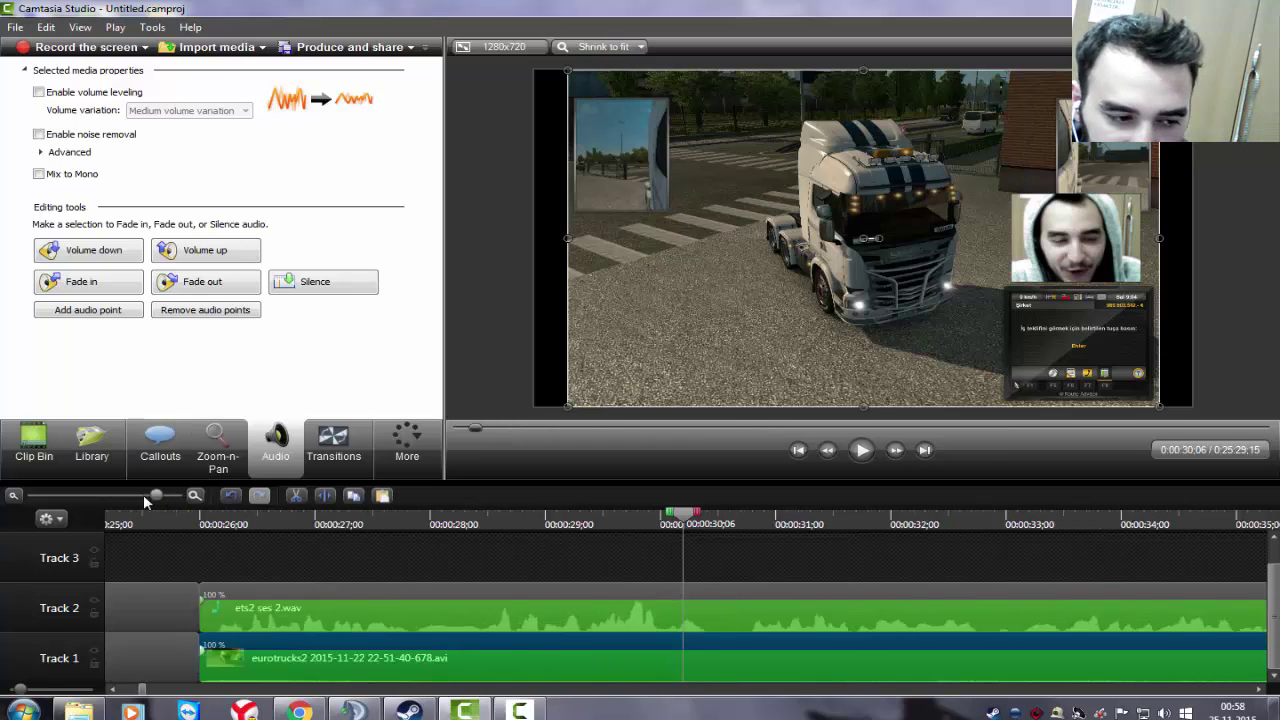
Play the timeline from 00:00:26;00 to check how the voice recording matches the video.
left_click(350, 522)
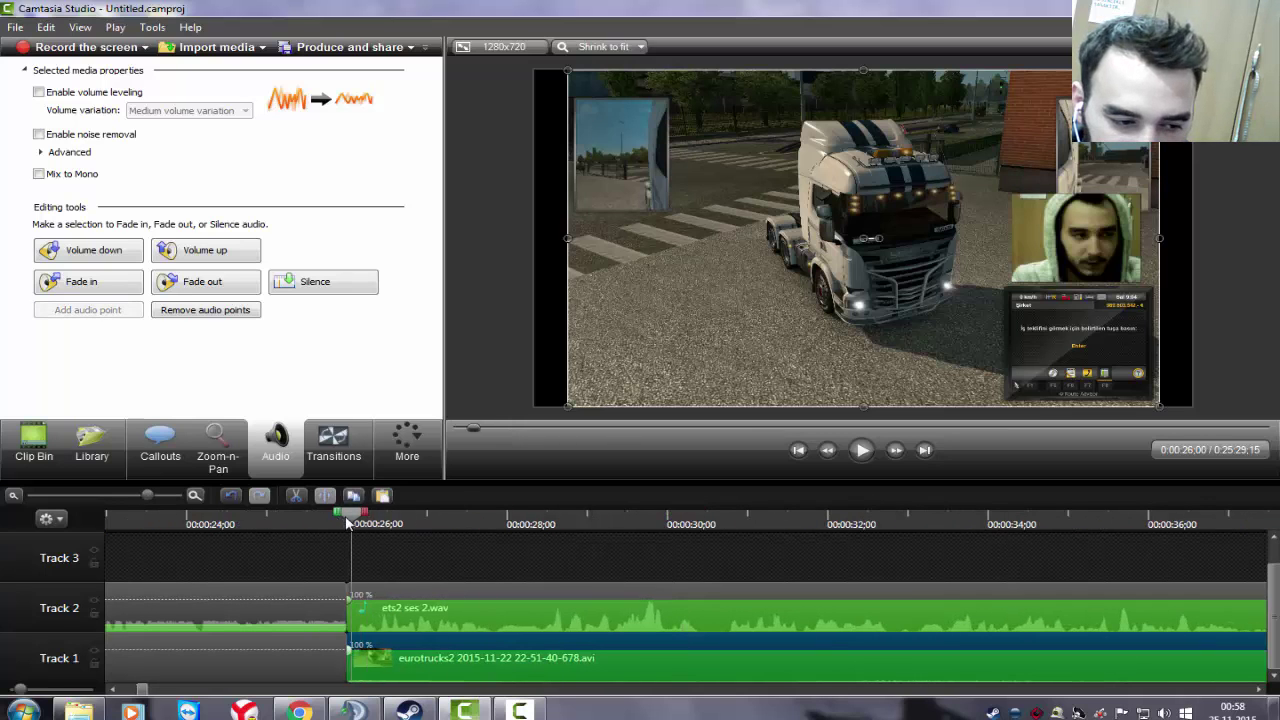
left_click_drag(339, 522, 351, 522)
left_click(864, 456)
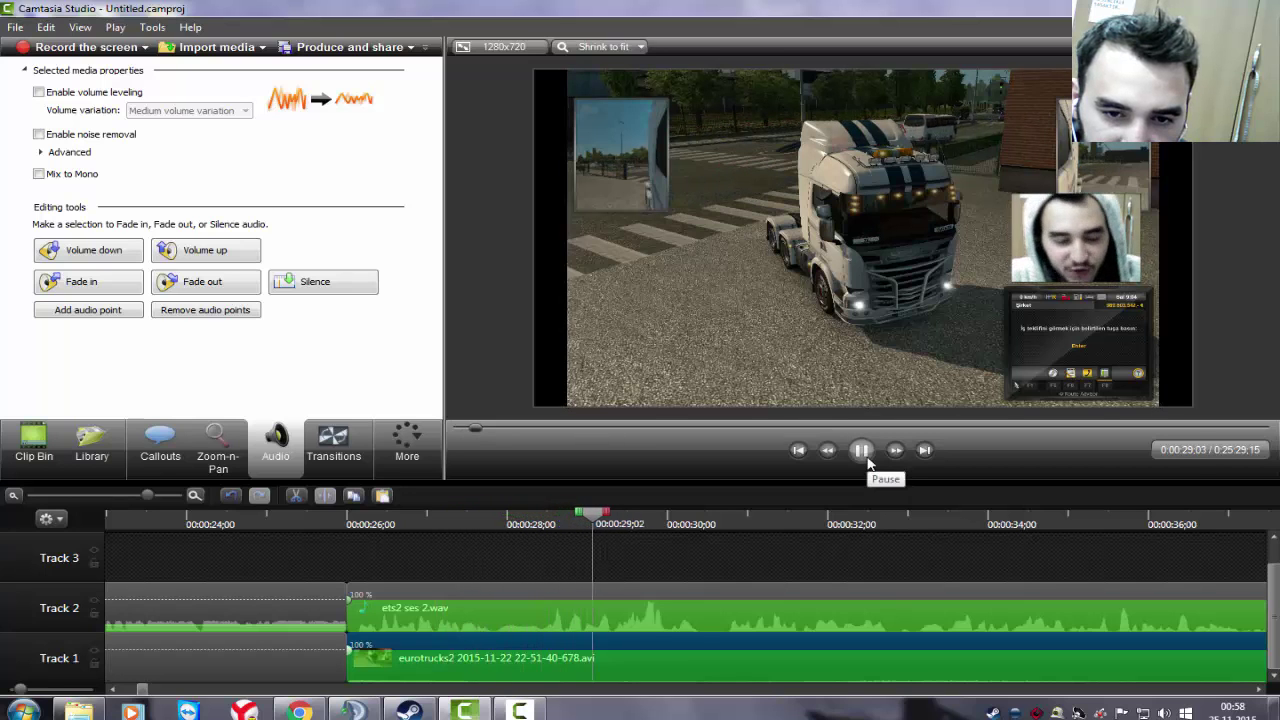
left_click(862, 452)
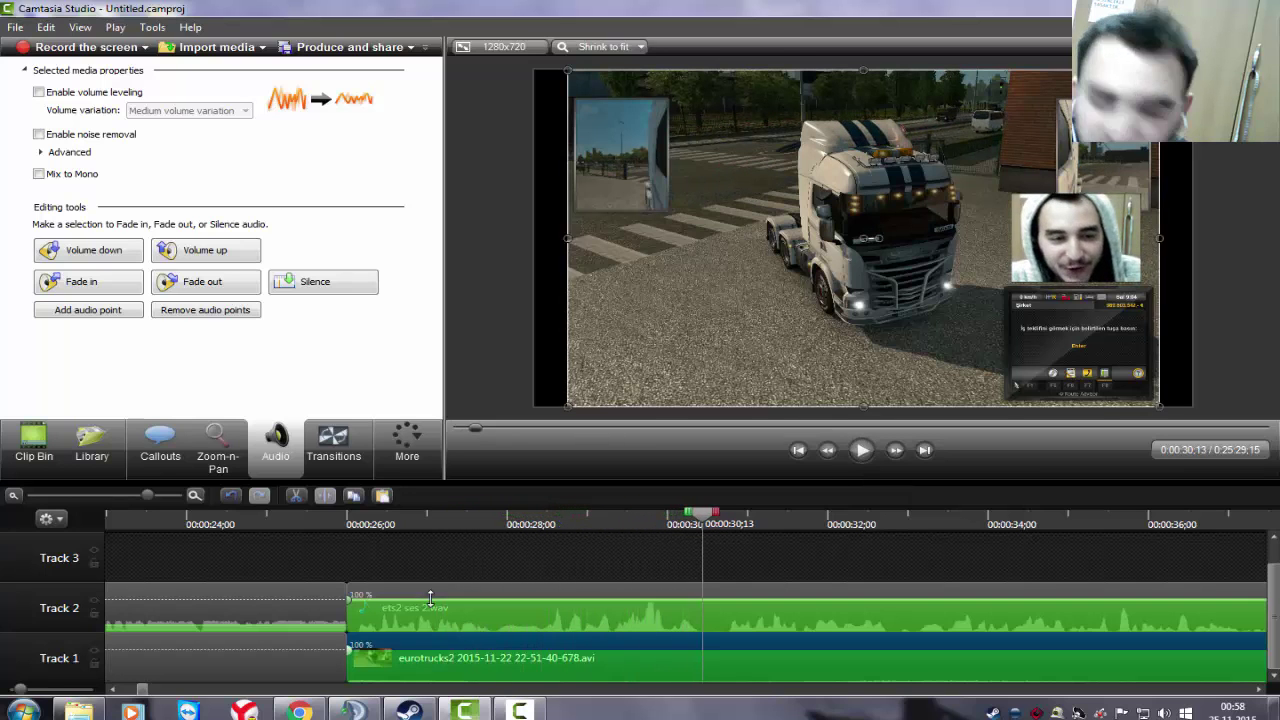
Trim a few frames off the start of ets2 ses 2.wav, keep it directly after the music, and play to check the sync.
left_click(353, 607)
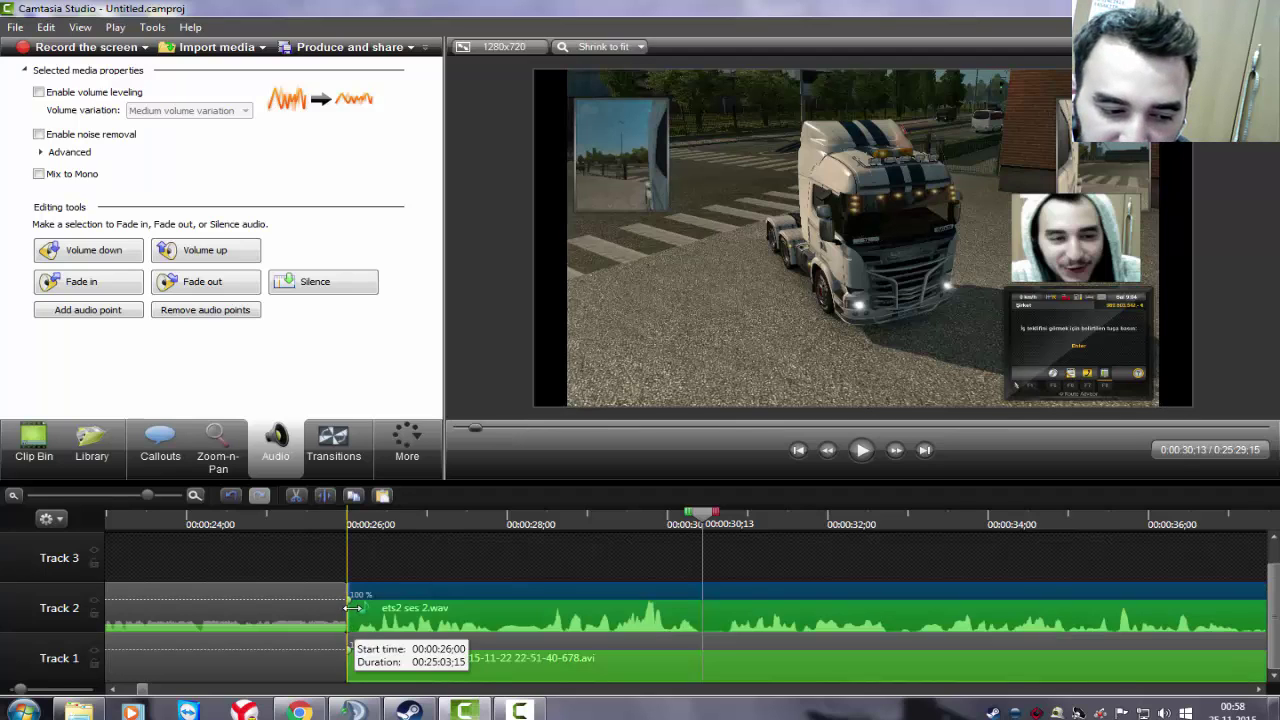
mouse_move(363, 607)
left_mouse_down()
mouse_move(350, 607)
mouse_move(368, 612)
left_mouse_up()
left_click_drag(661, 525, 350, 520)
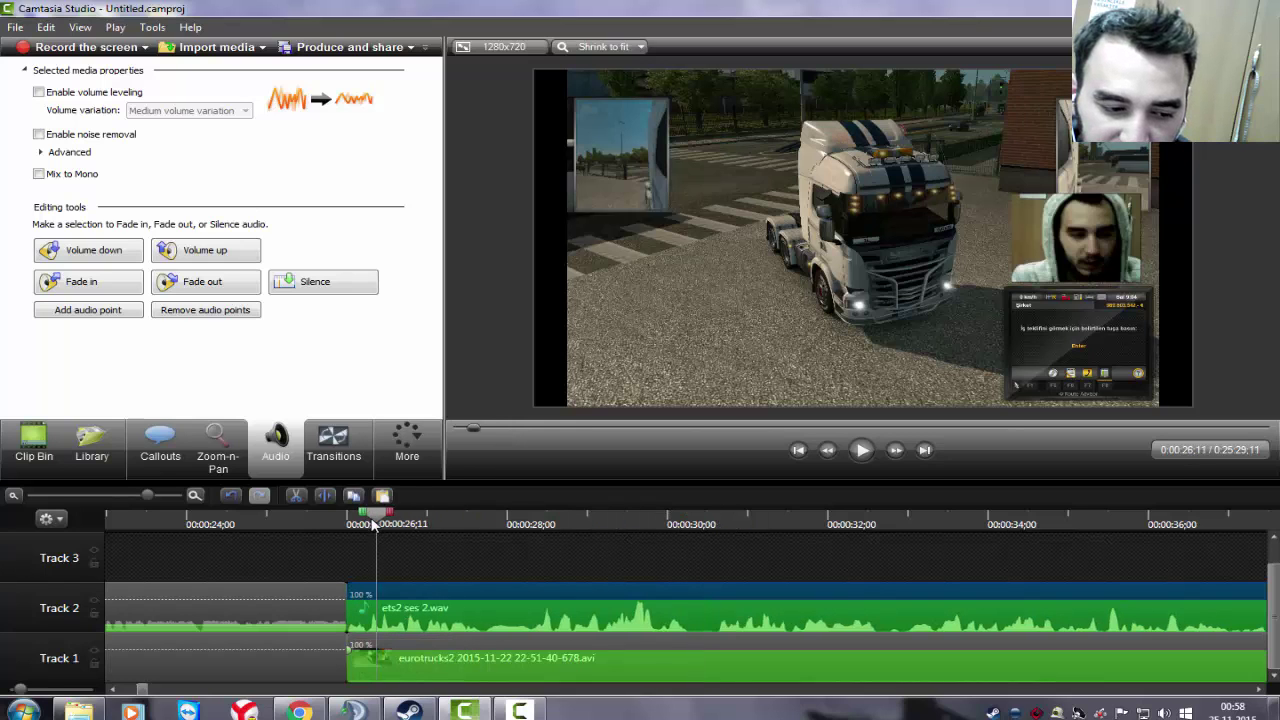
left_click(863, 451)
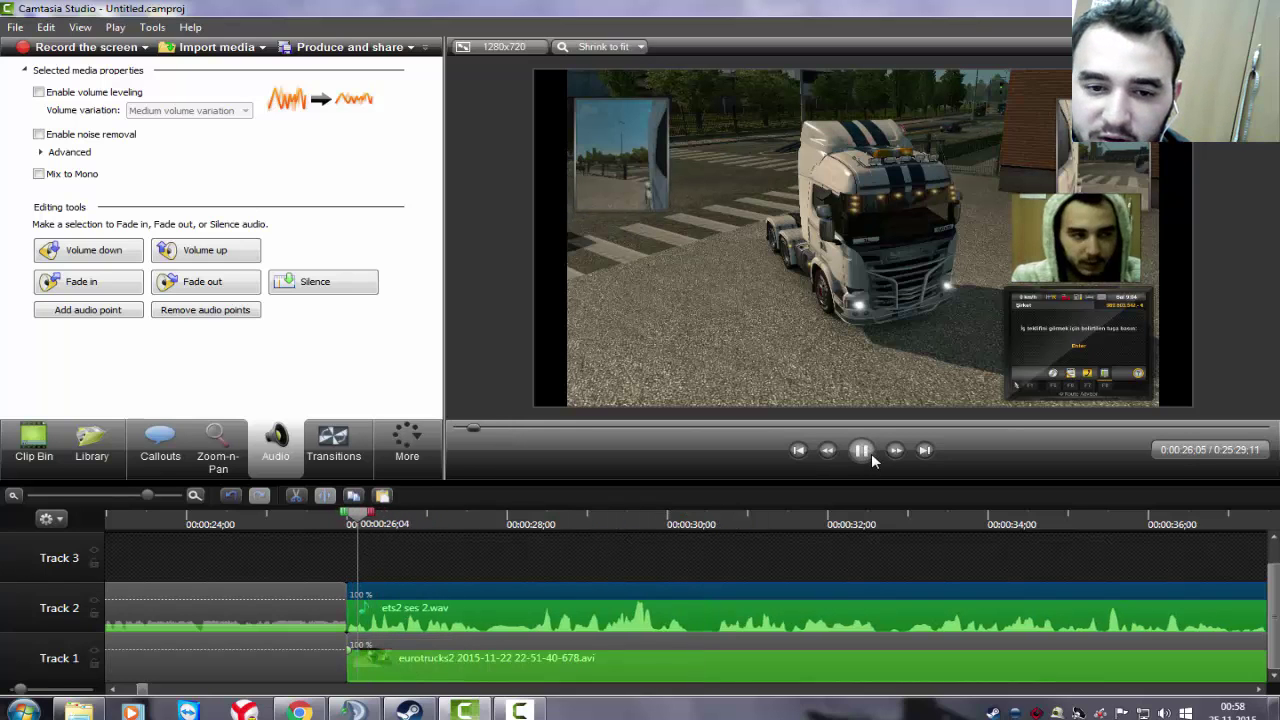
left_click(872, 458)
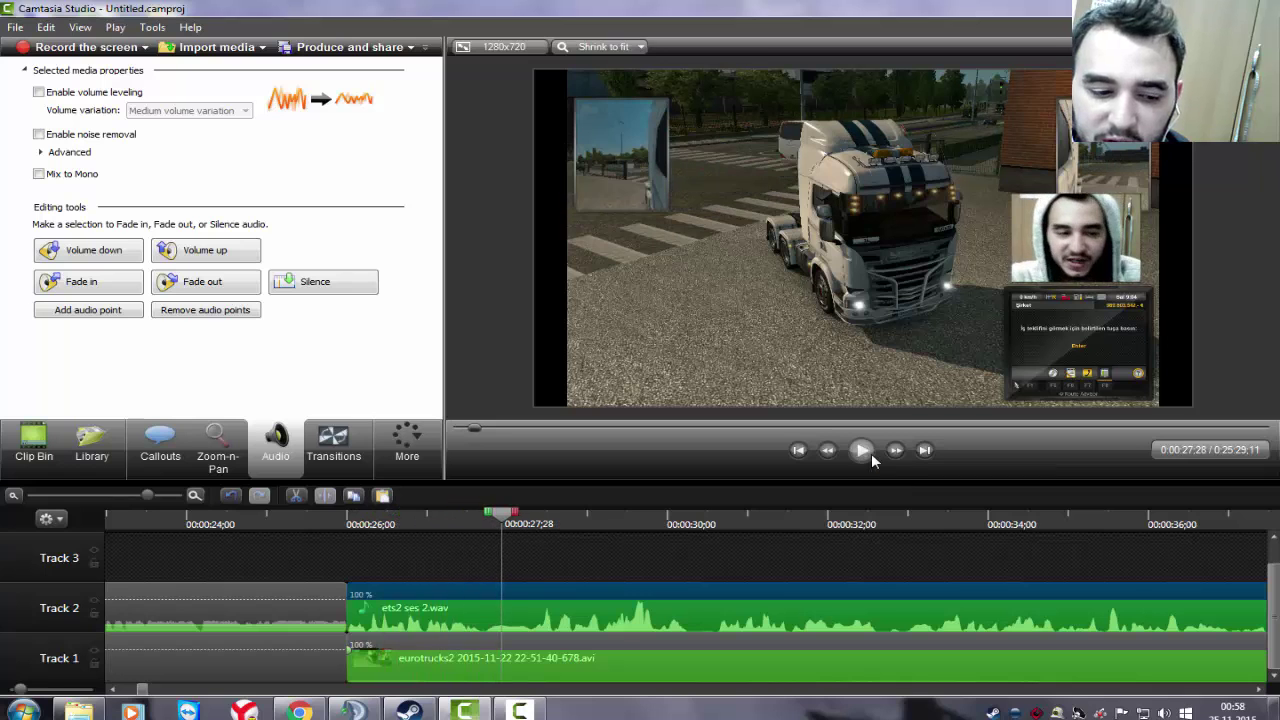
Shift ets2 ses 2.wav and the eurotrucks2 clip to start together at 00:00:26;14, previewing the sync and returning the playhead there.
left_click(430, 657)
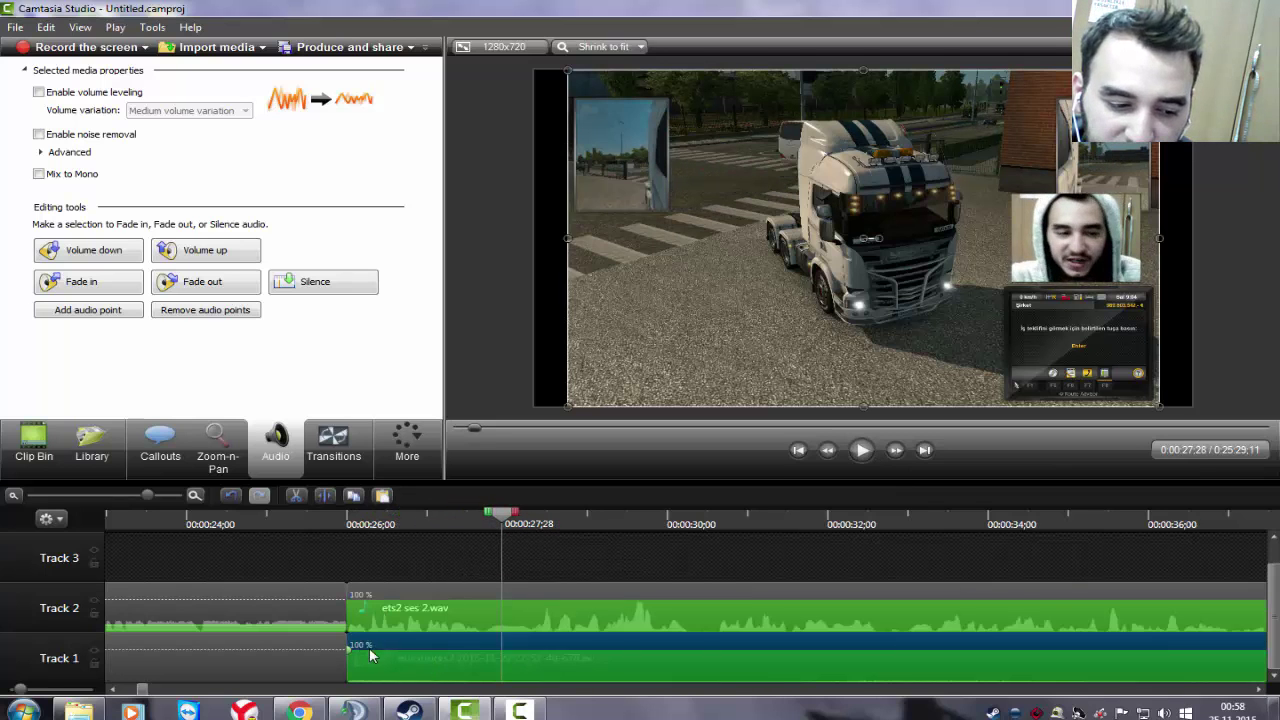
left_click_drag(401, 630, 452, 617)
left_click_drag(352, 655, 412, 660)
left_click_drag(500, 516, 385, 520)
left_click(862, 450)
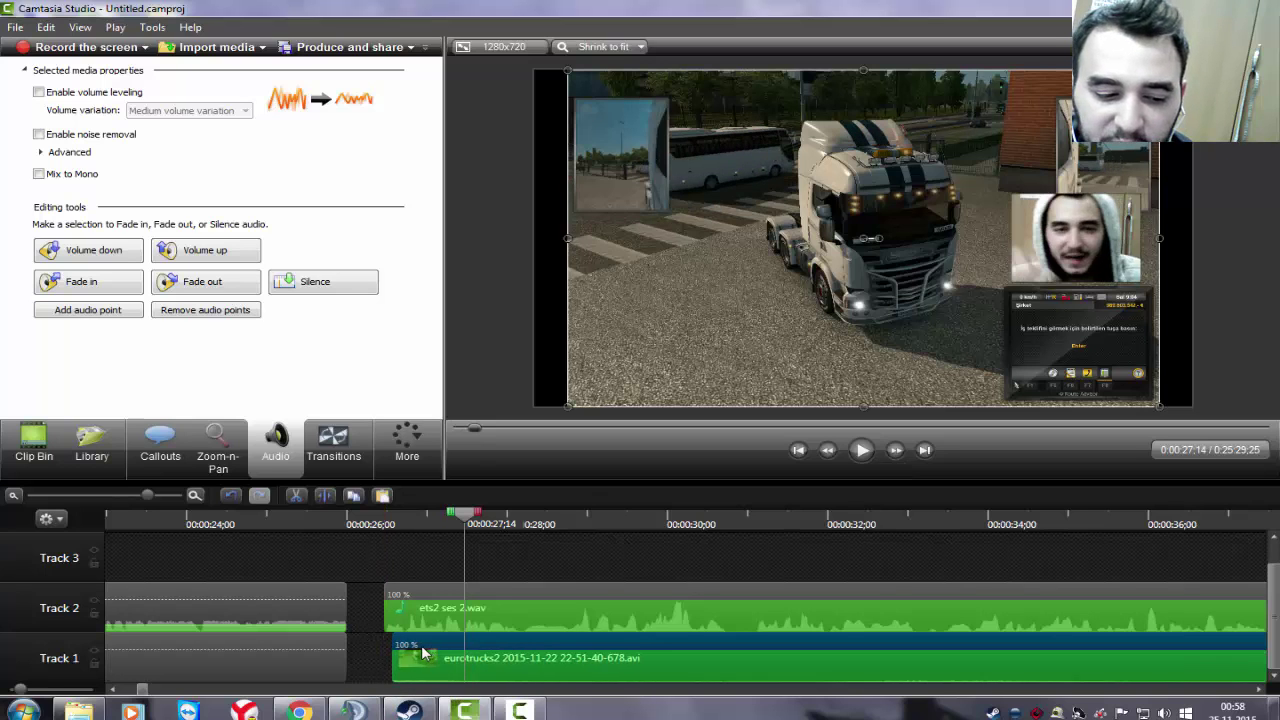
left_click_drag(458, 513, 385, 513)
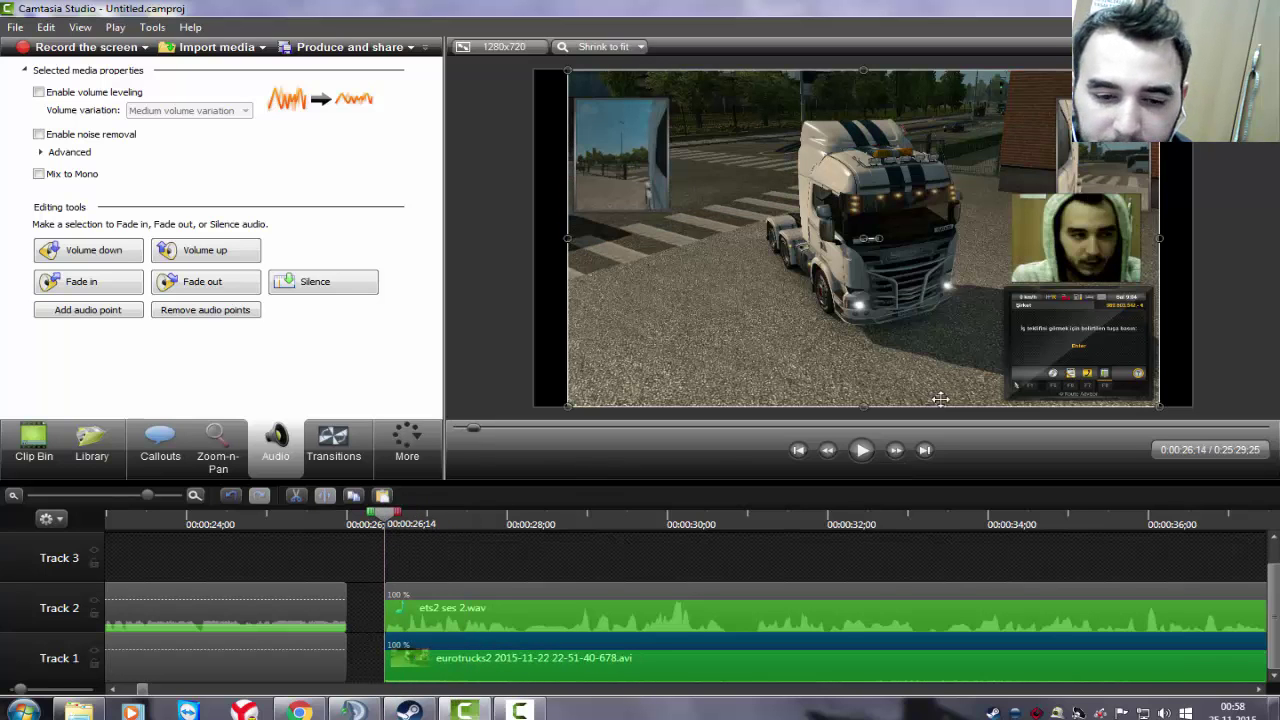
Trim small amounts off the start of ets2 ses 2.wav, realign it to 00:00:26;14 each time, and play to check the sync.
left_click(863, 450)
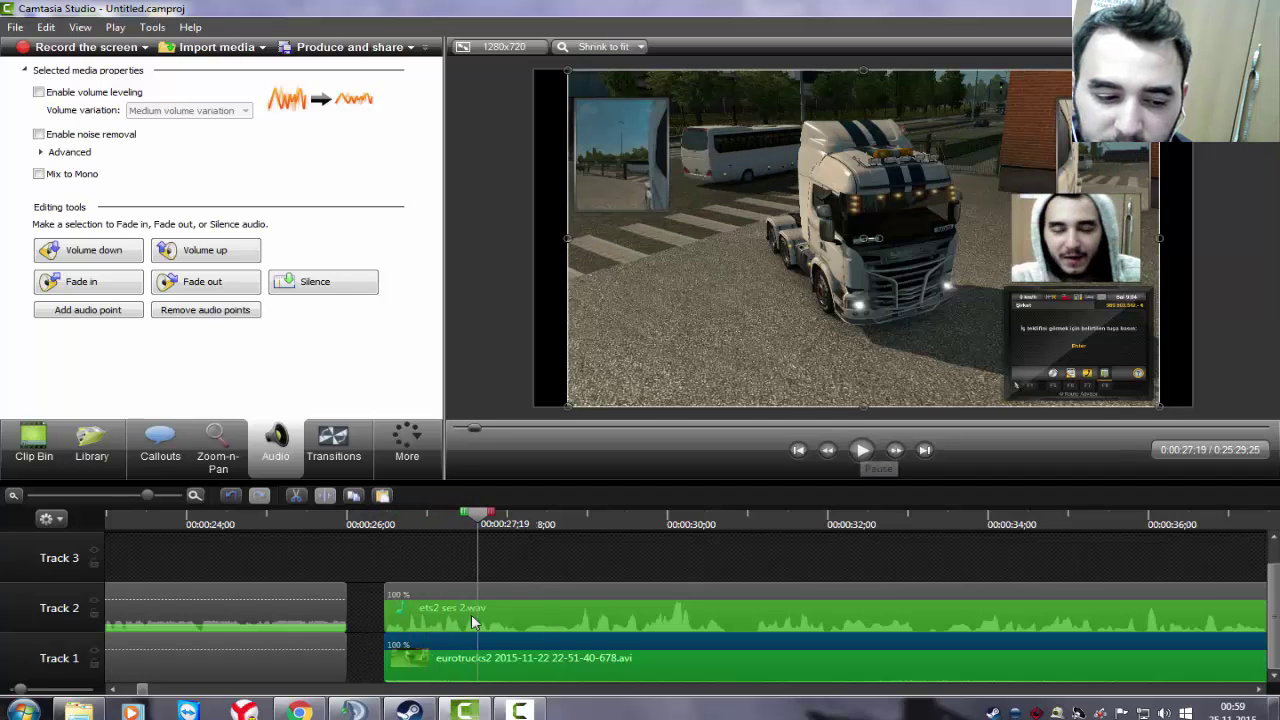
left_click(386, 625)
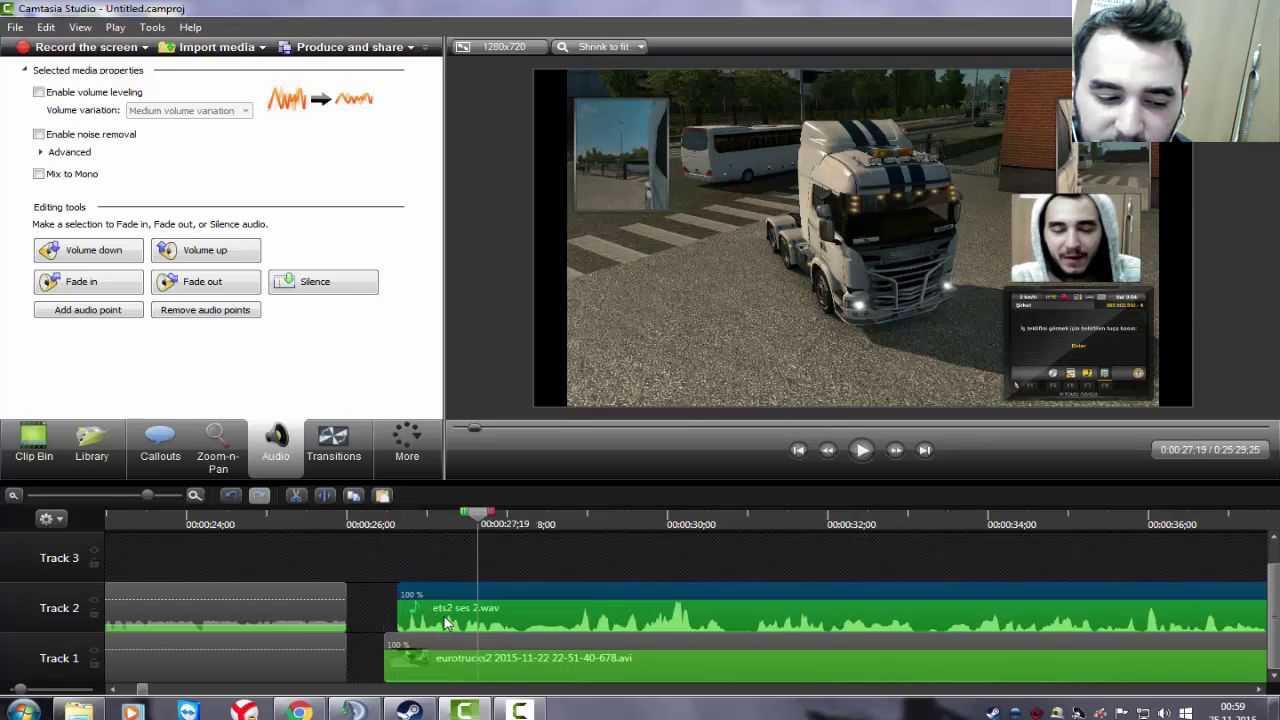
left_click_drag(480, 518, 385, 518)
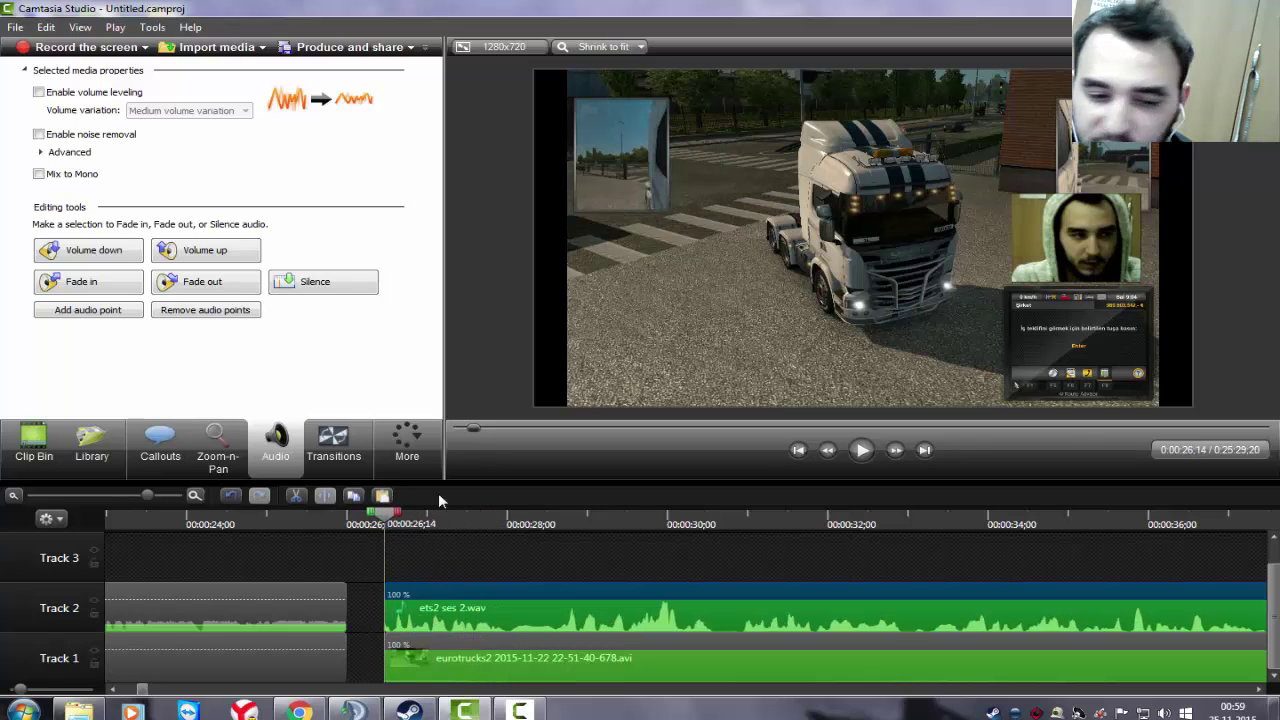
left_click(862, 450)
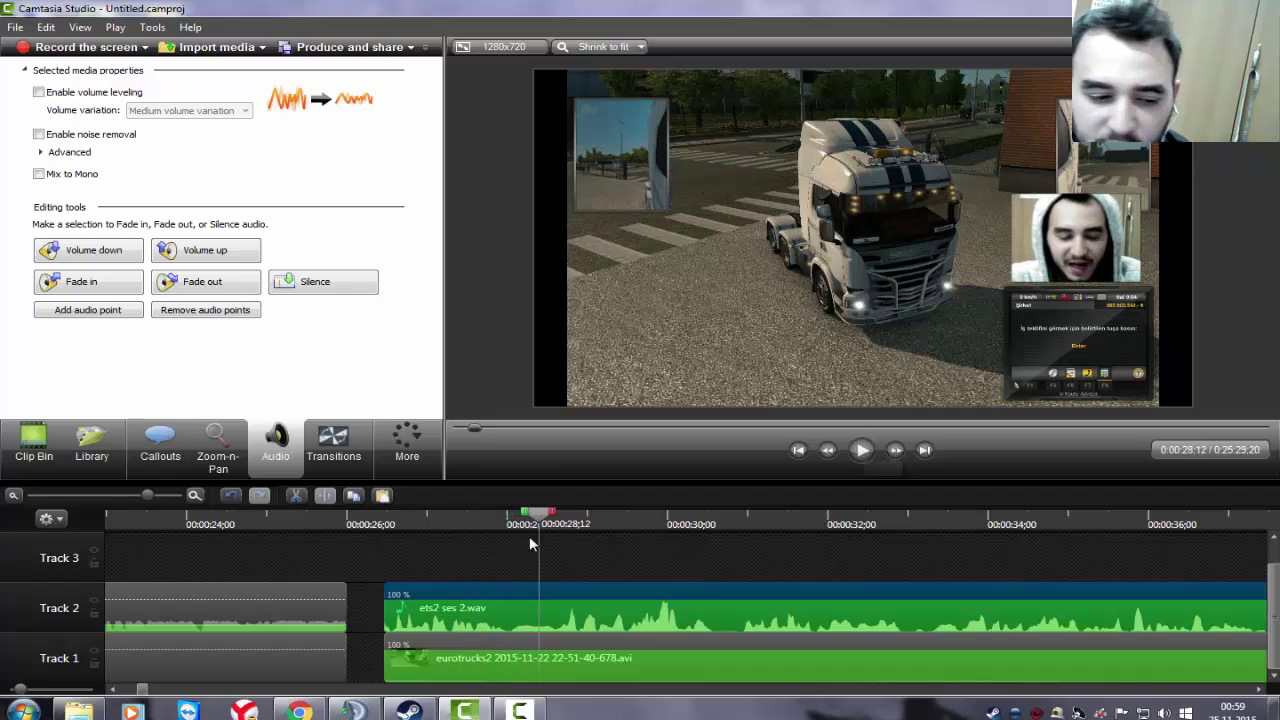
left_click_drag(386, 600, 424, 588)
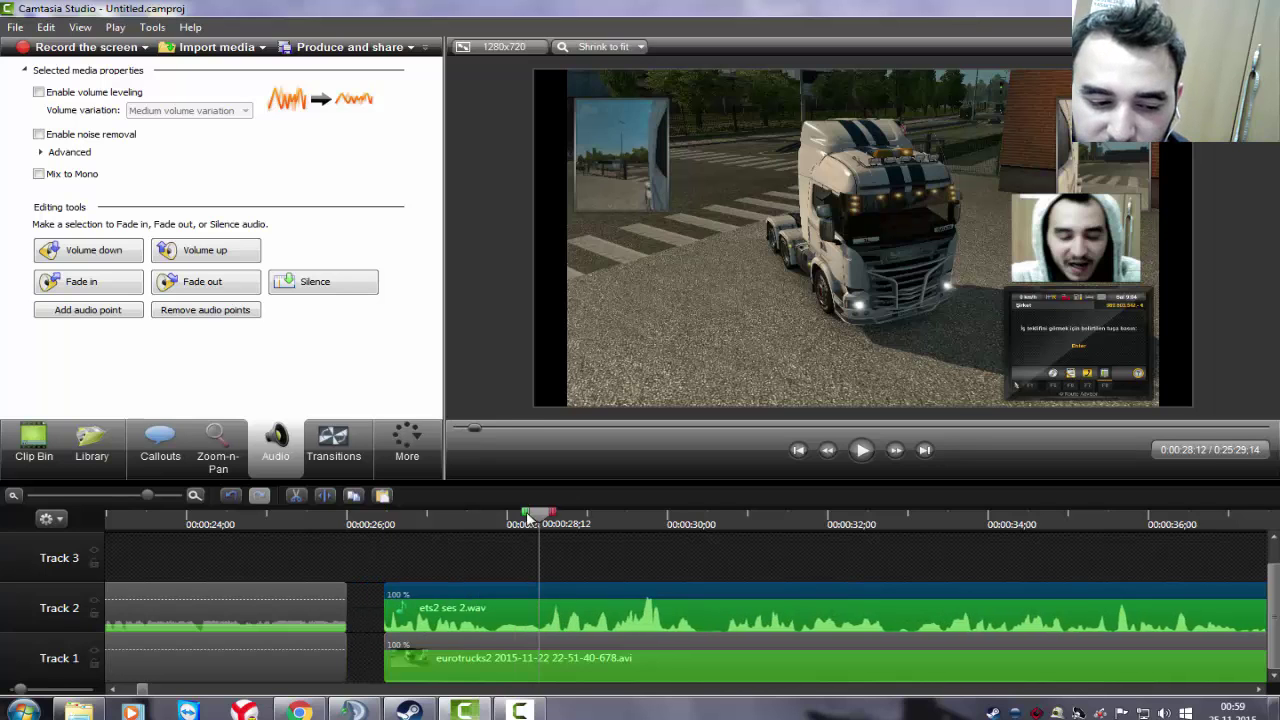
left_click_drag(528, 516, 386, 516)
left_click(858, 448)
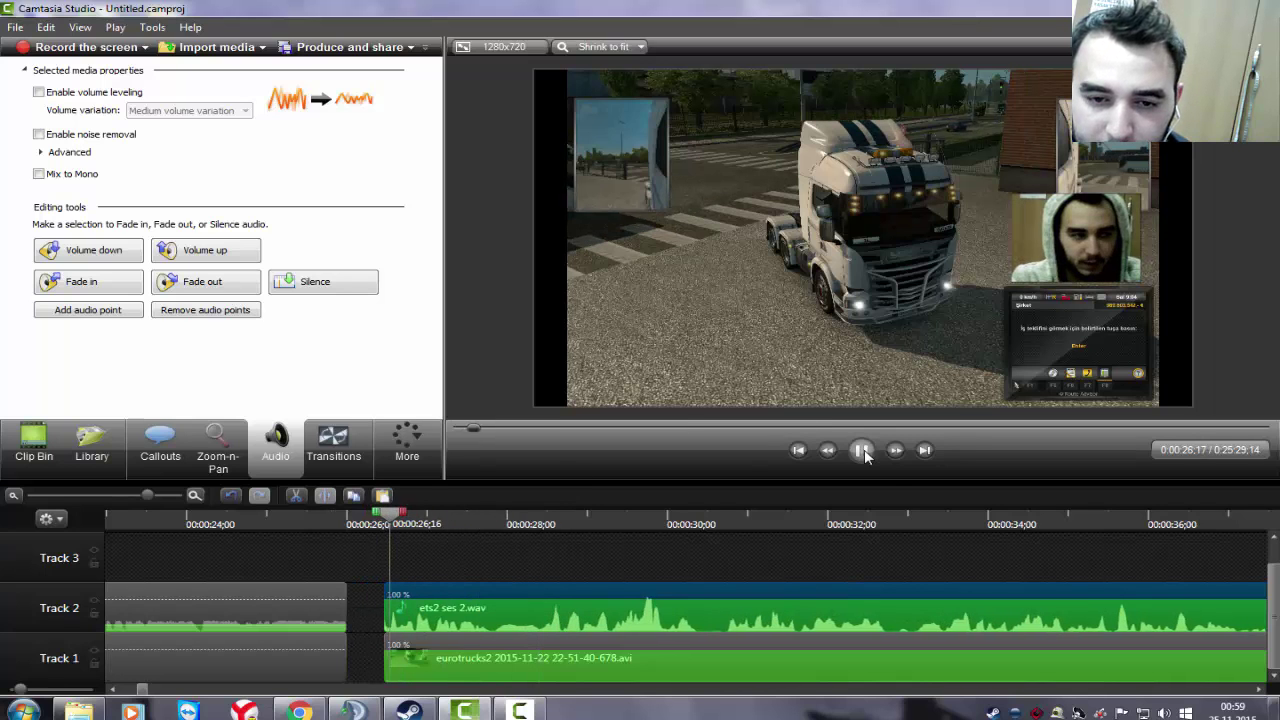
left_click(864, 452)
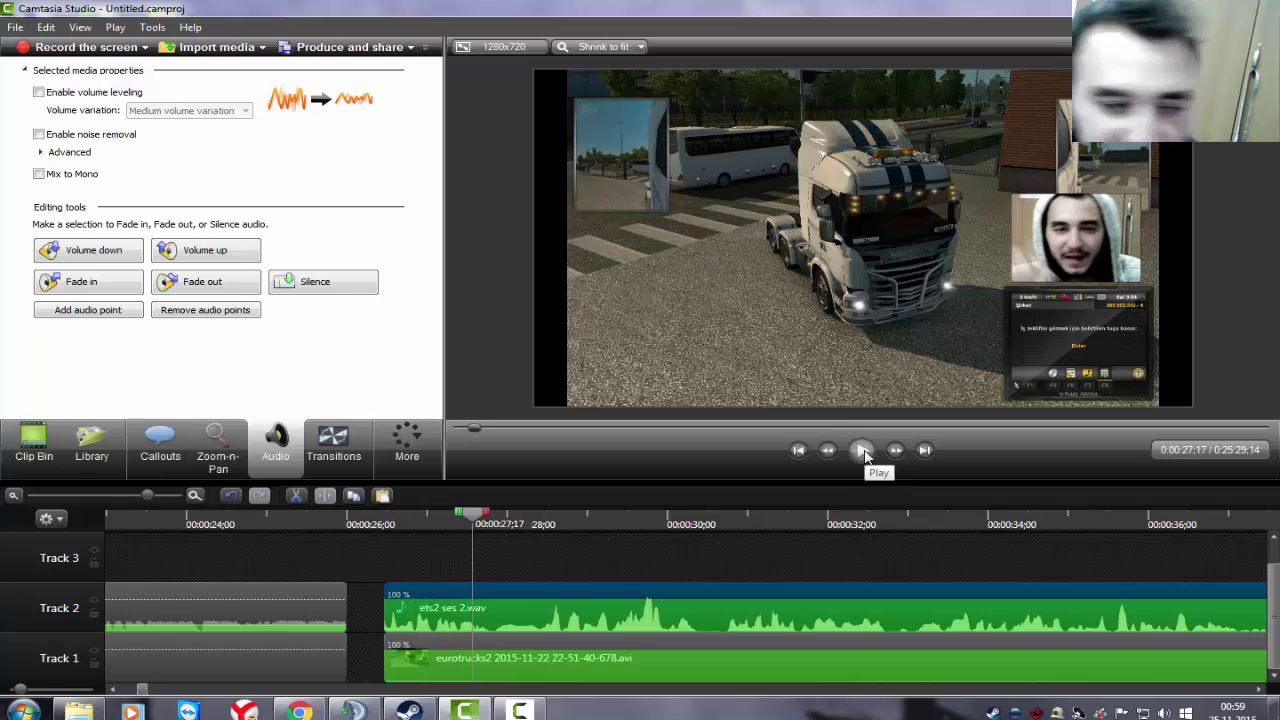
Move ets2 ses 2.wav and the eurotrucks2 clip back to start together directly after the intro at 00:00:26;00.
left_click_drag(524, 593, 550, 606)
left_click_drag(541, 652, 508, 641)
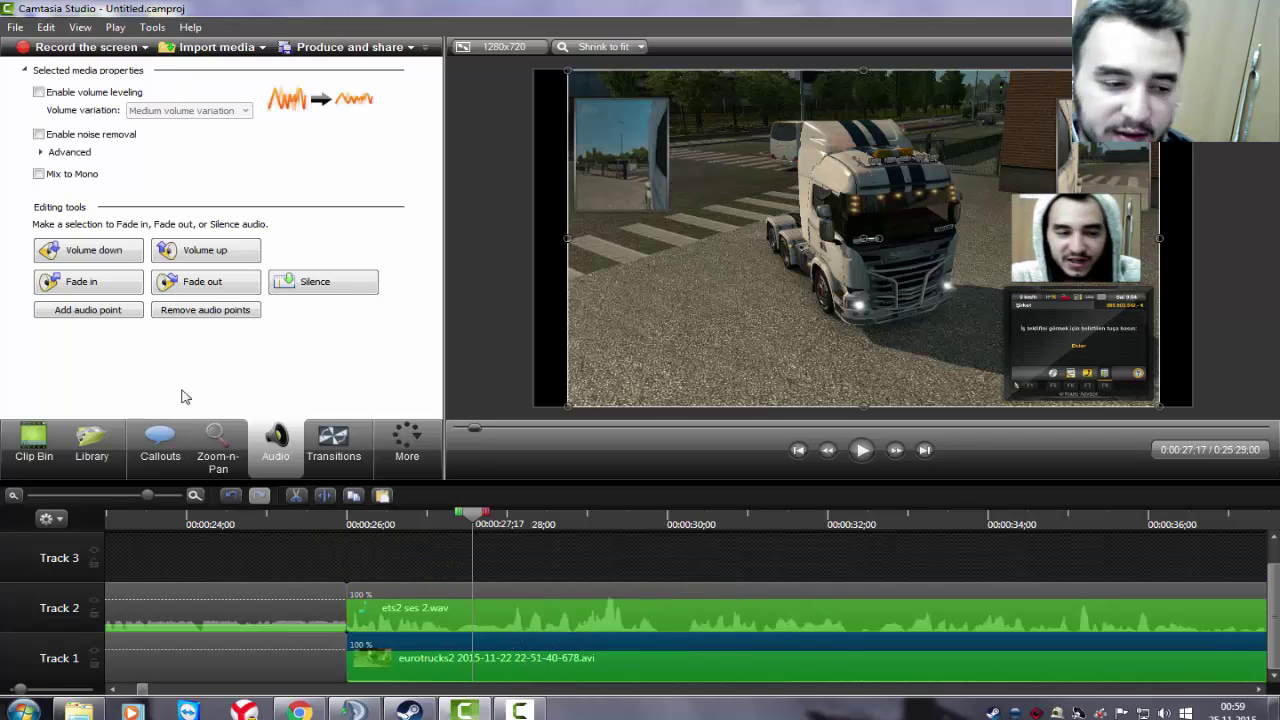
Add 3.png from the imported media to Track 2 directly after the end of ets2 ses 2.wav.
left_click_drag(147, 495, 85, 495)
left_click(212, 47)
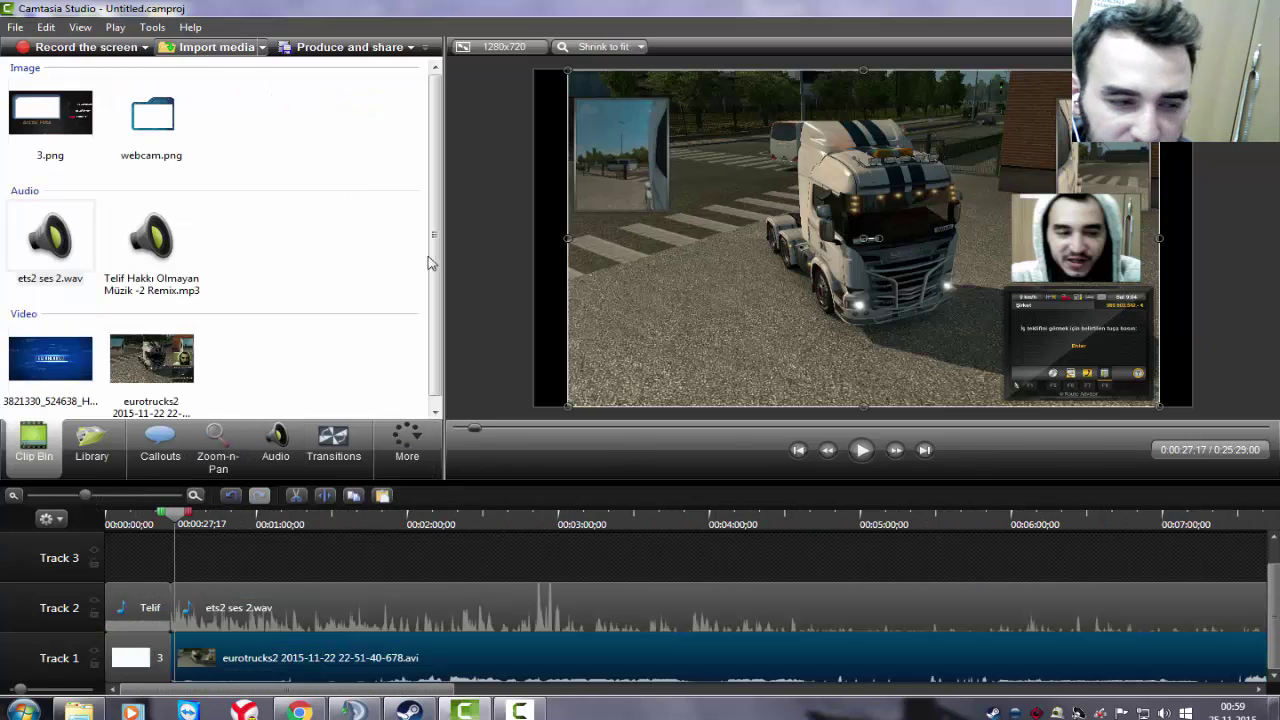
left_click(1012, 541)
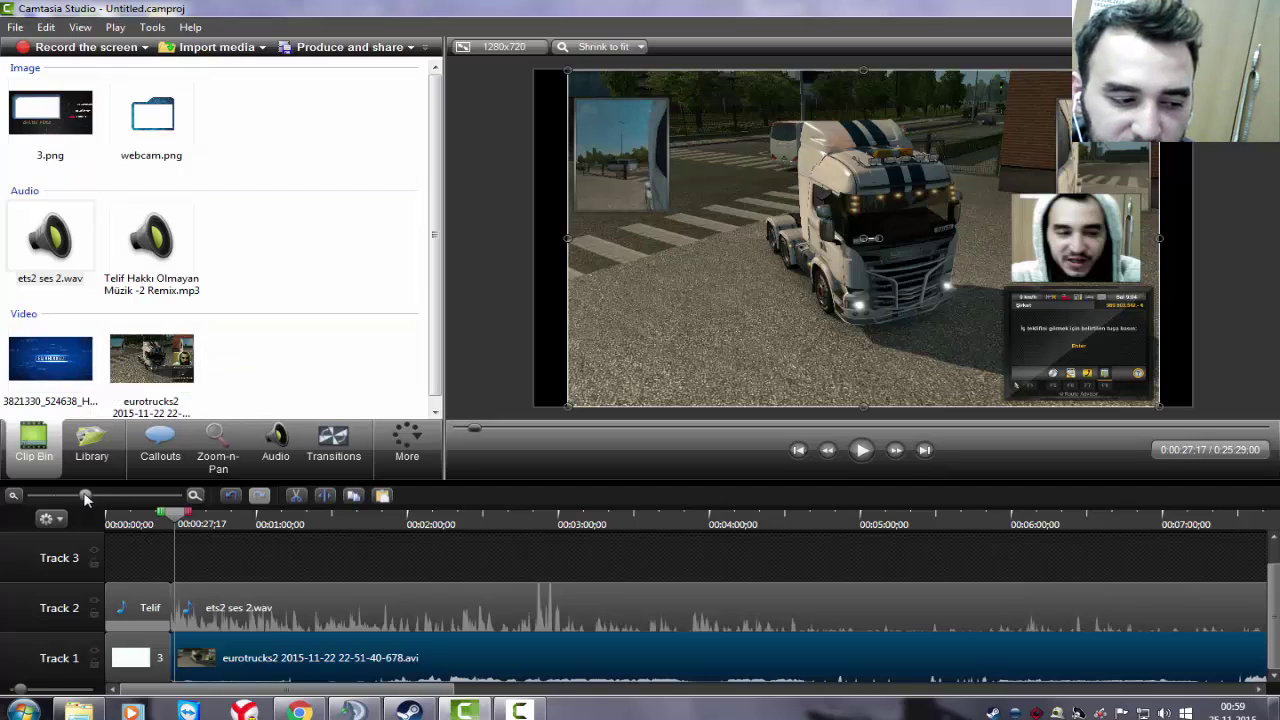
left_click_drag(85, 497, 34, 496)
left_click(70, 124)
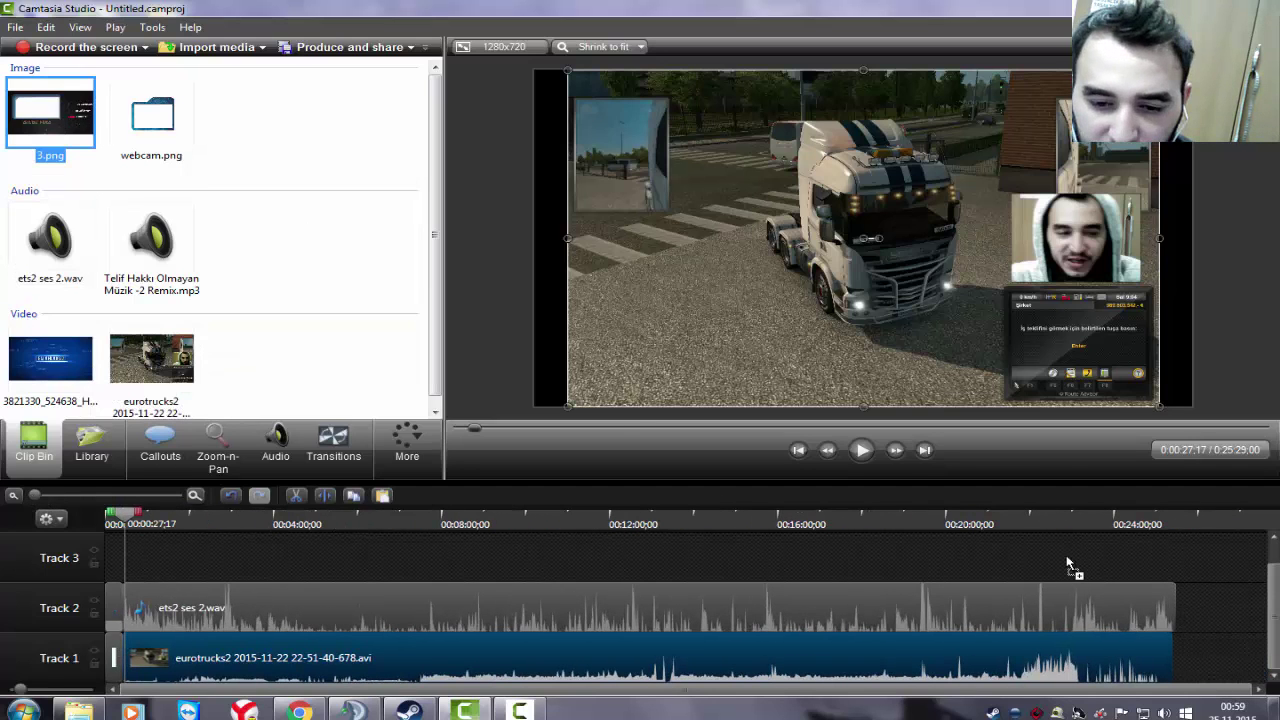
left_click_drag(1193, 604, 1148, 597)
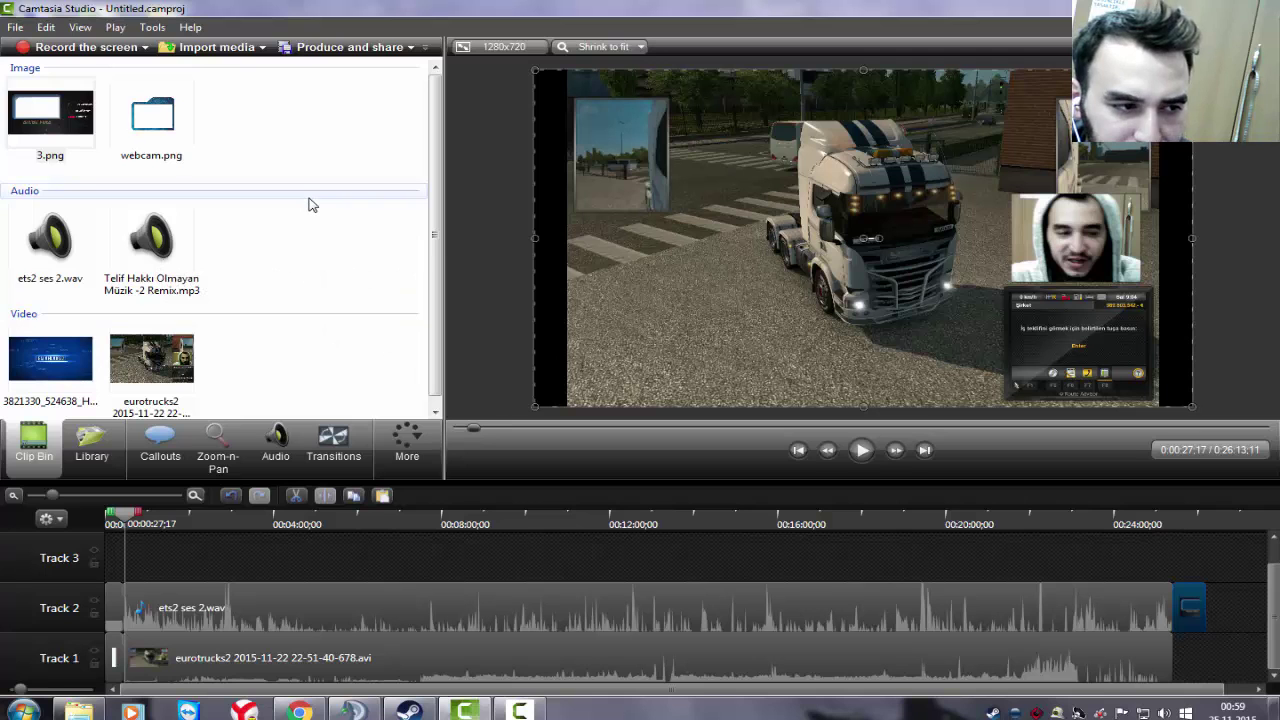
left_click(200, 50)
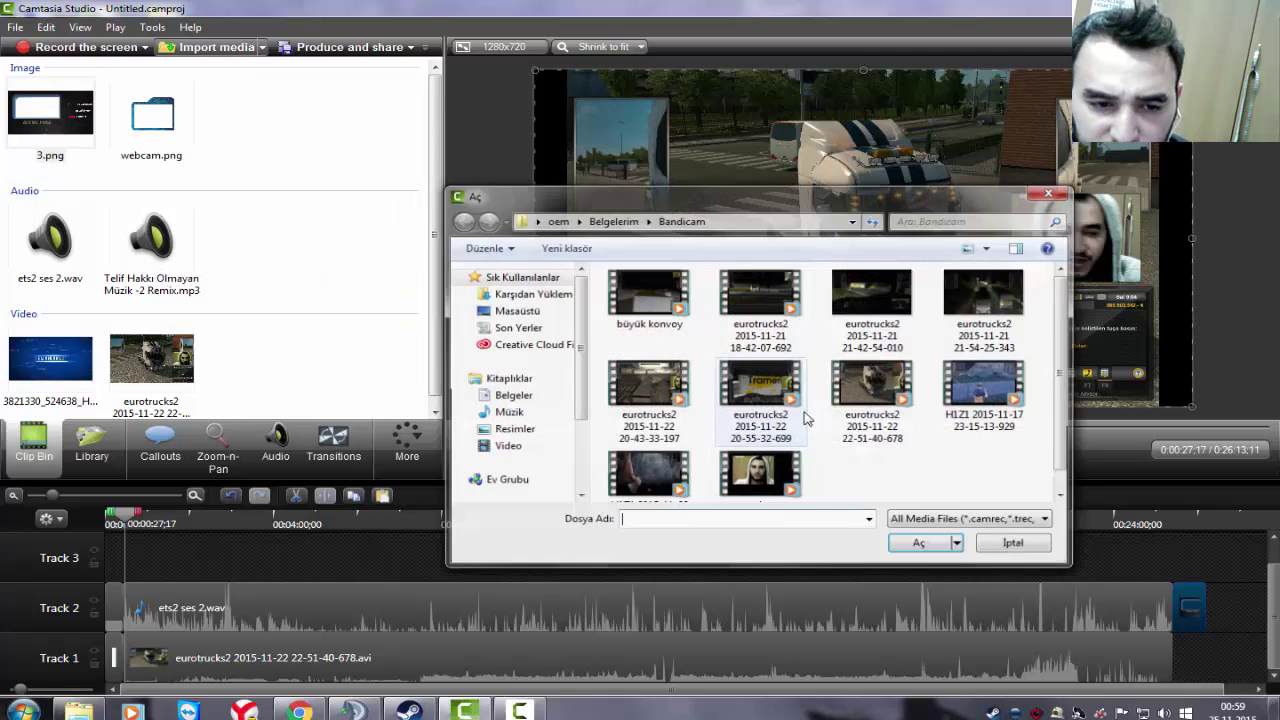
left_click(903, 400)
left_click(985, 390)
left_click(920, 545)
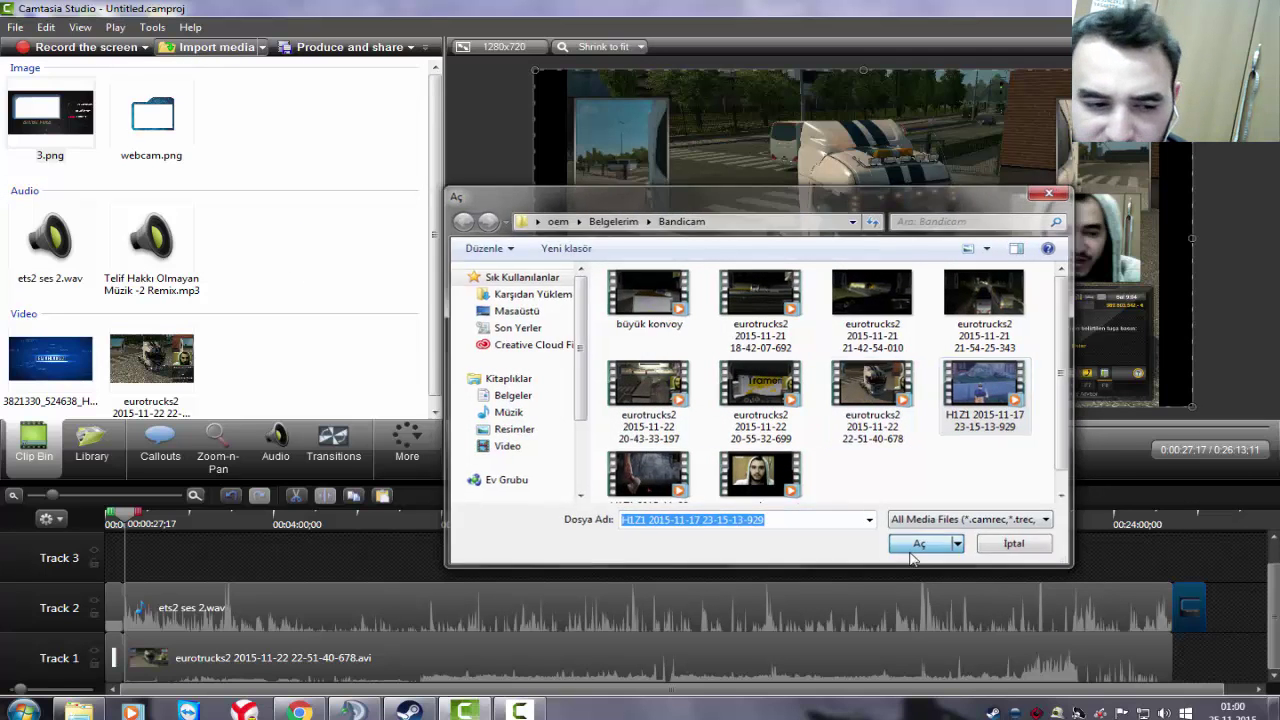
left_click_drag(265, 362, 965, 555)
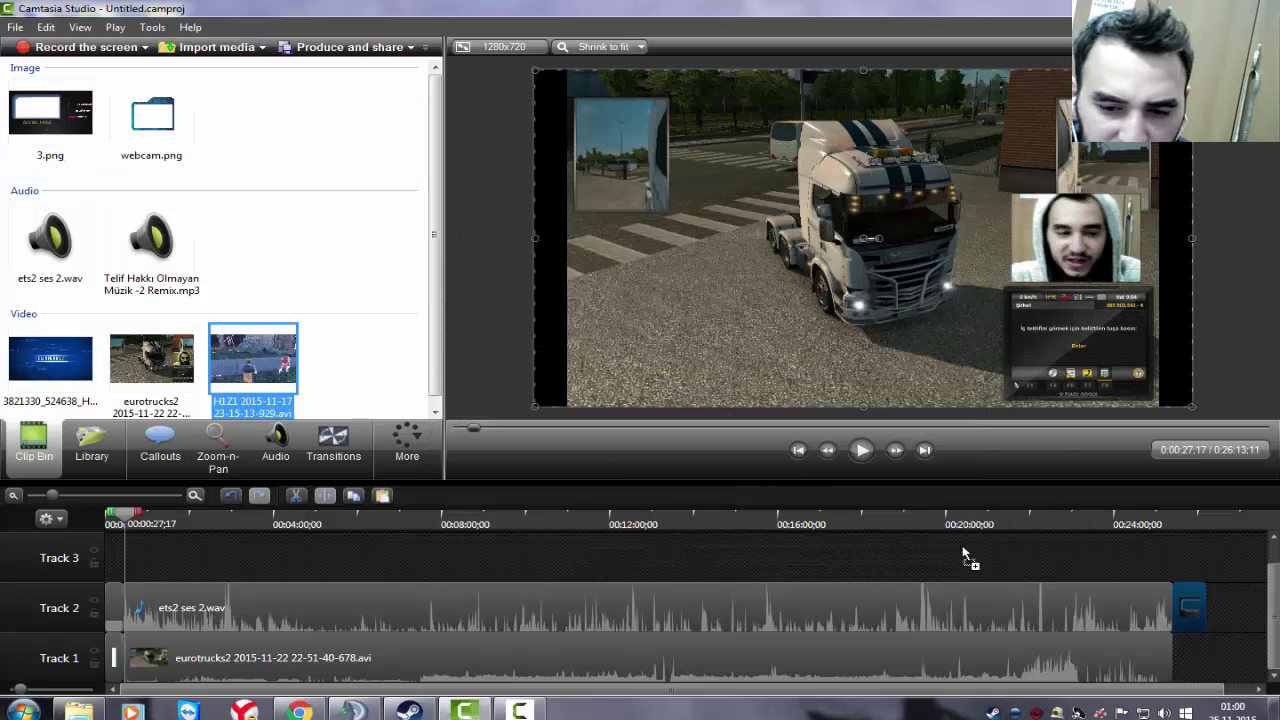
left_click_drag(1180, 553, 1182, 555)
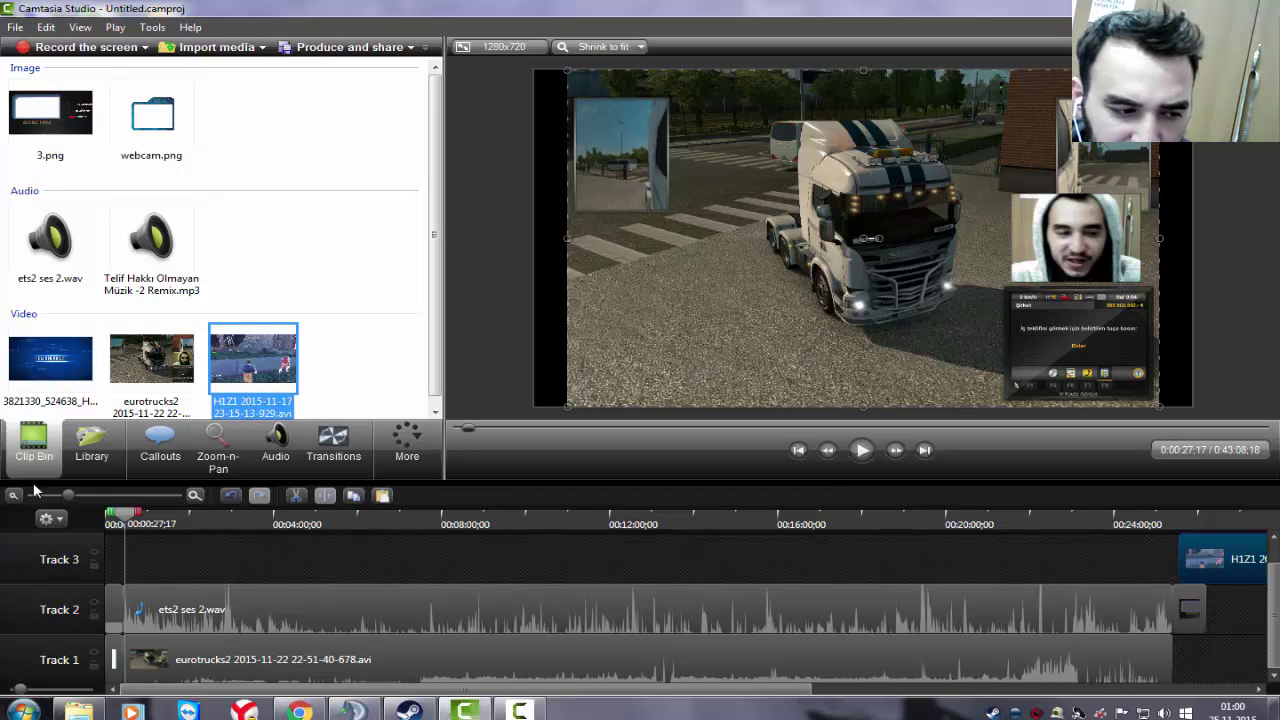
Trim the H1Z1 clip on Track 3 to end together with 3.png and place the playhead at 00:25:23;28.
left_click_drag(65, 497, 30, 495)
left_click_drag(1175, 555, 756, 563)
left_click(737, 521)
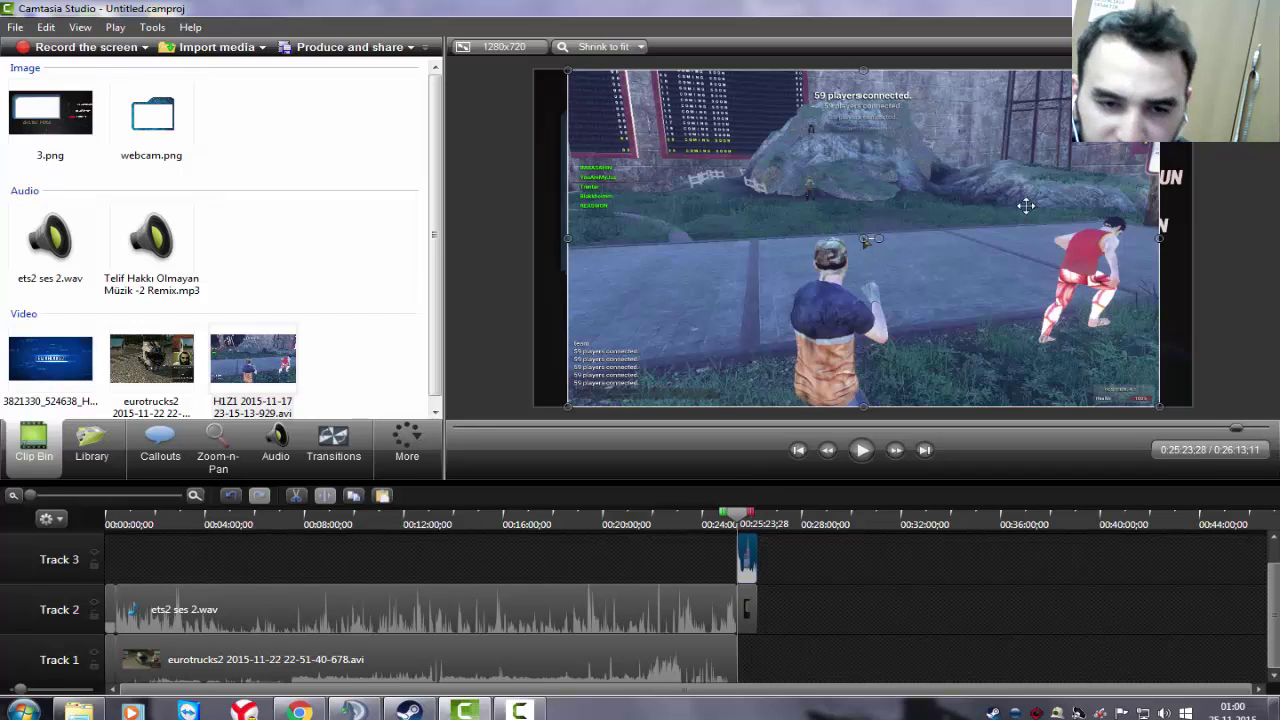
Scale, move and stretch the H1Z1 clip on the canvas to fill the blue frame above the ÖNCEKİ VİDEO text.
left_click_drag(1157, 405, 880, 247)
left_click_drag(756, 183, 764, 230)
left_click_drag(888, 295, 851, 277)
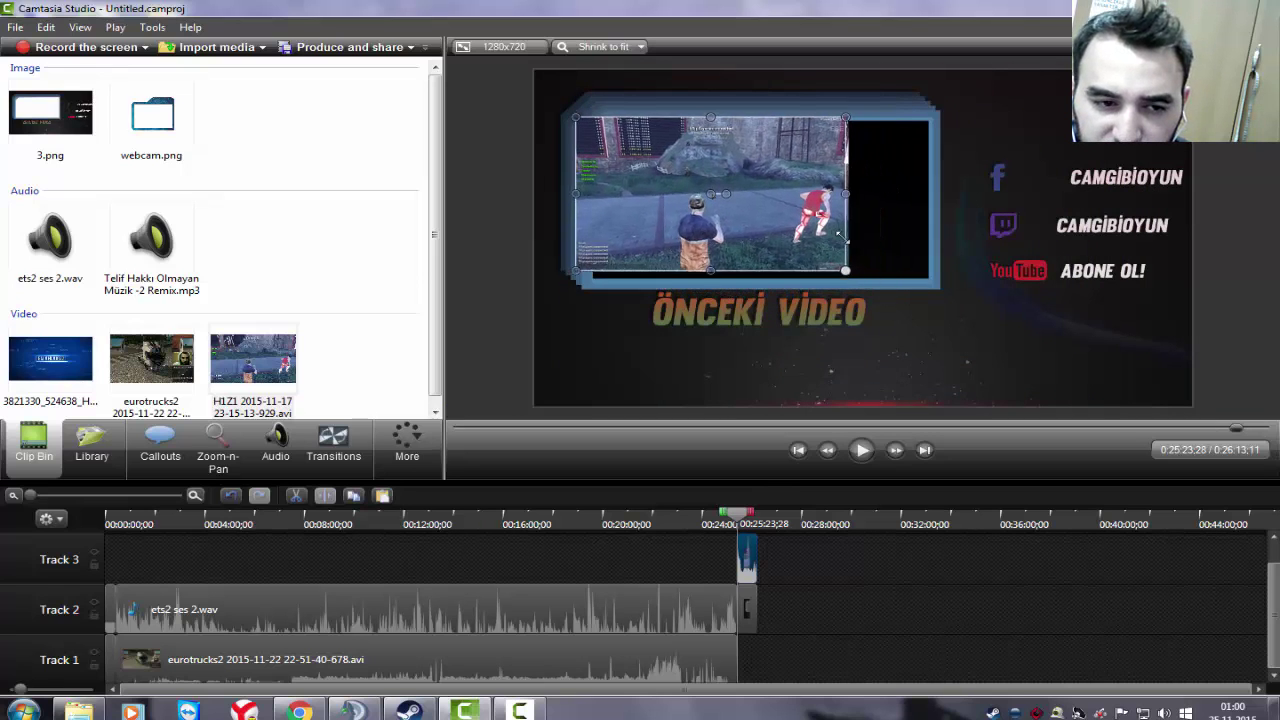
left_click_drag(809, 224, 825, 233)
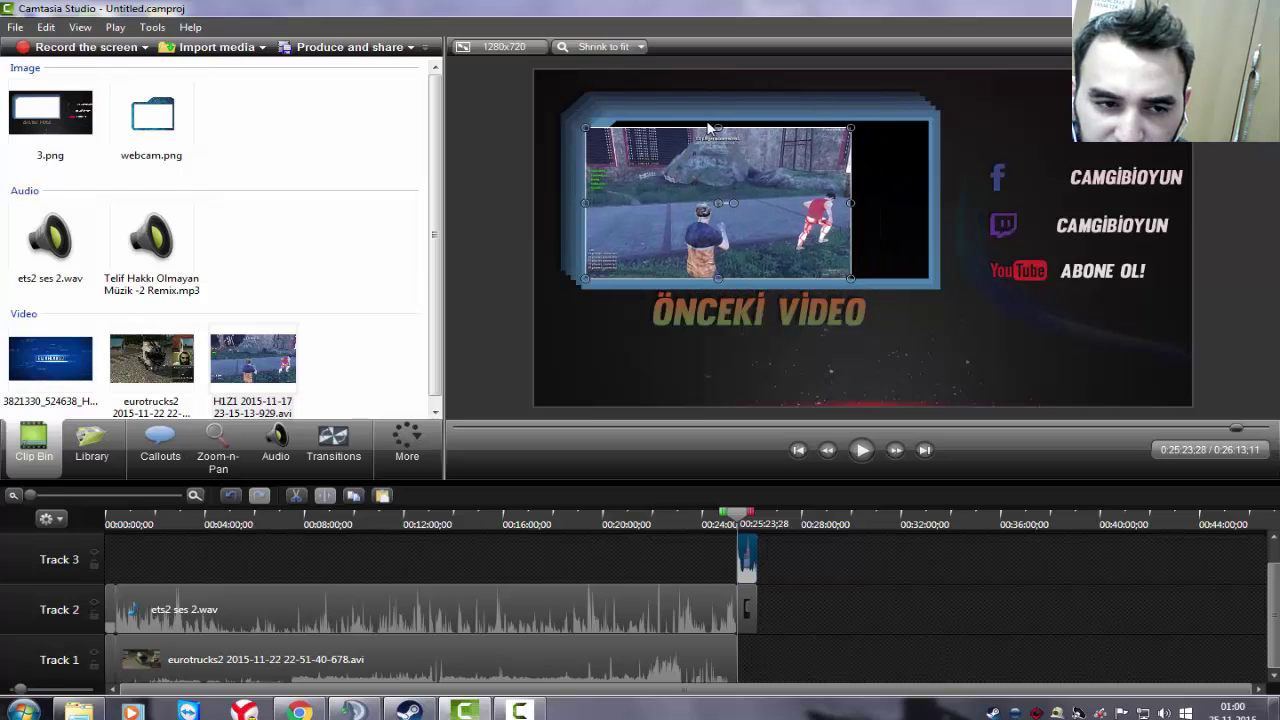
left_click_drag(716, 131, 717, 125)
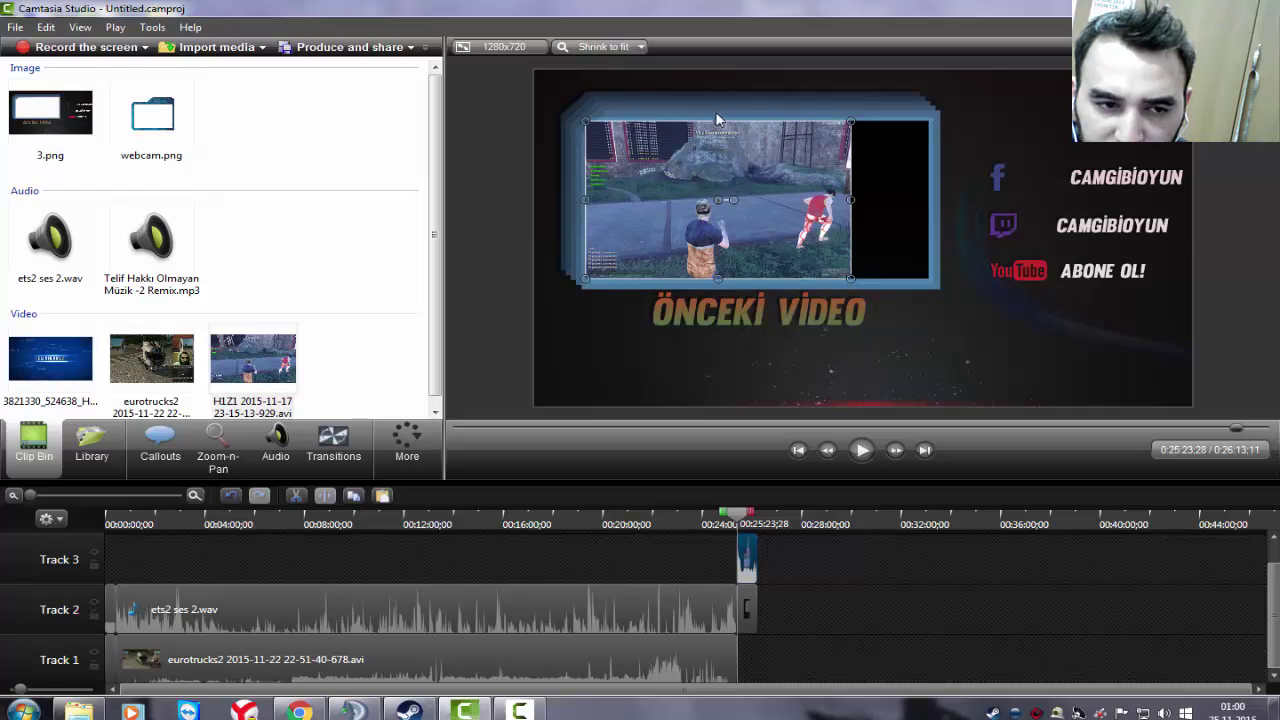
left_click_drag(851, 201, 928, 202)
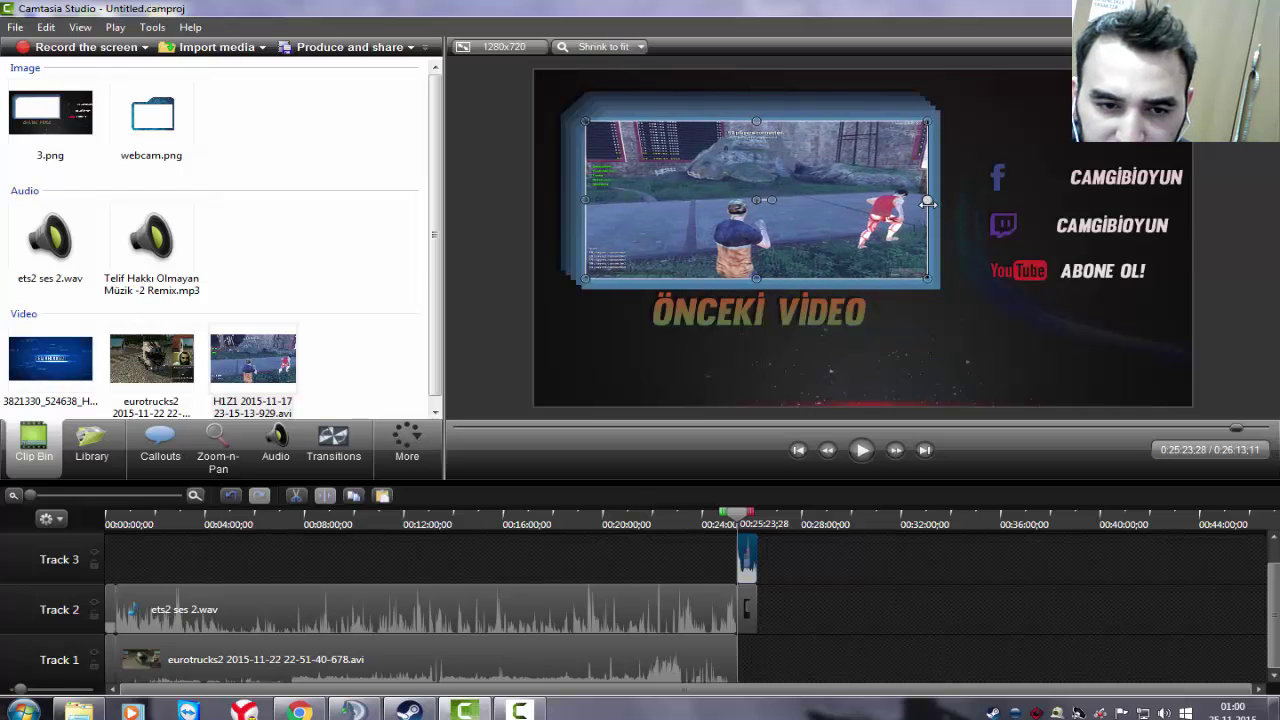
Preview the end screen and lower the H1Z1 clip's audio on Track 3 all the way down.
left_click(856, 458)
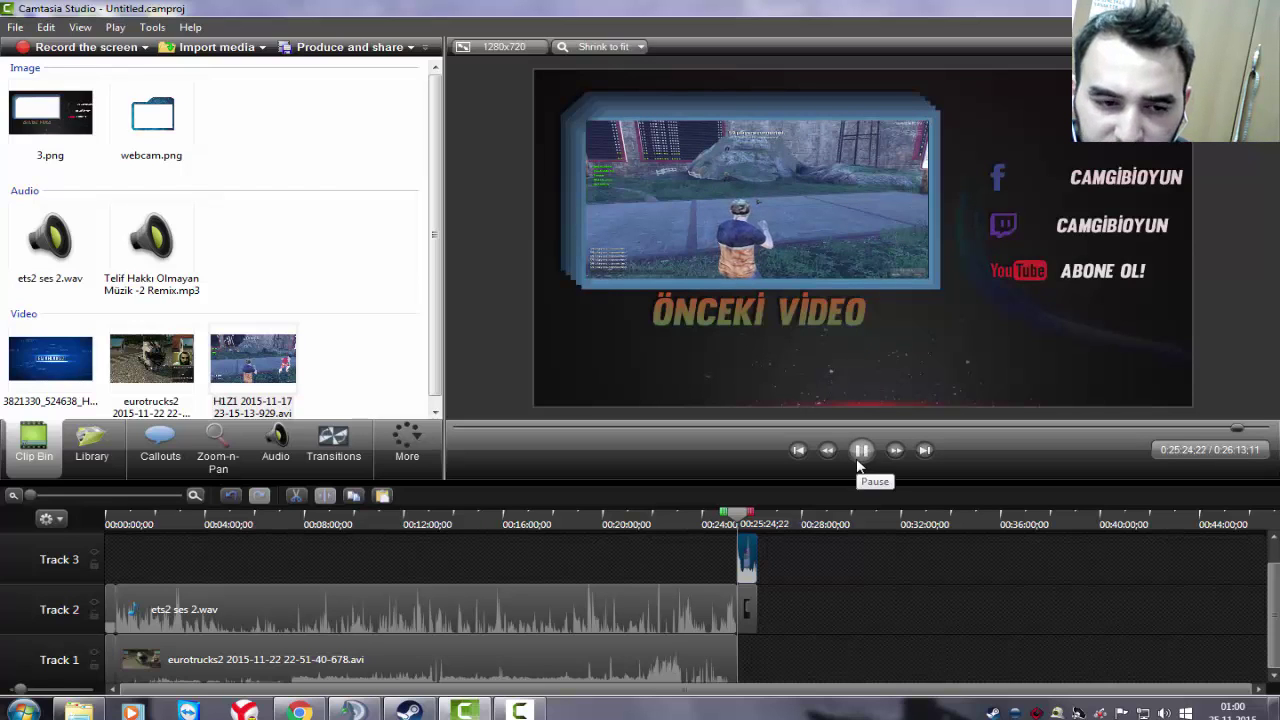
left_click(859, 452)
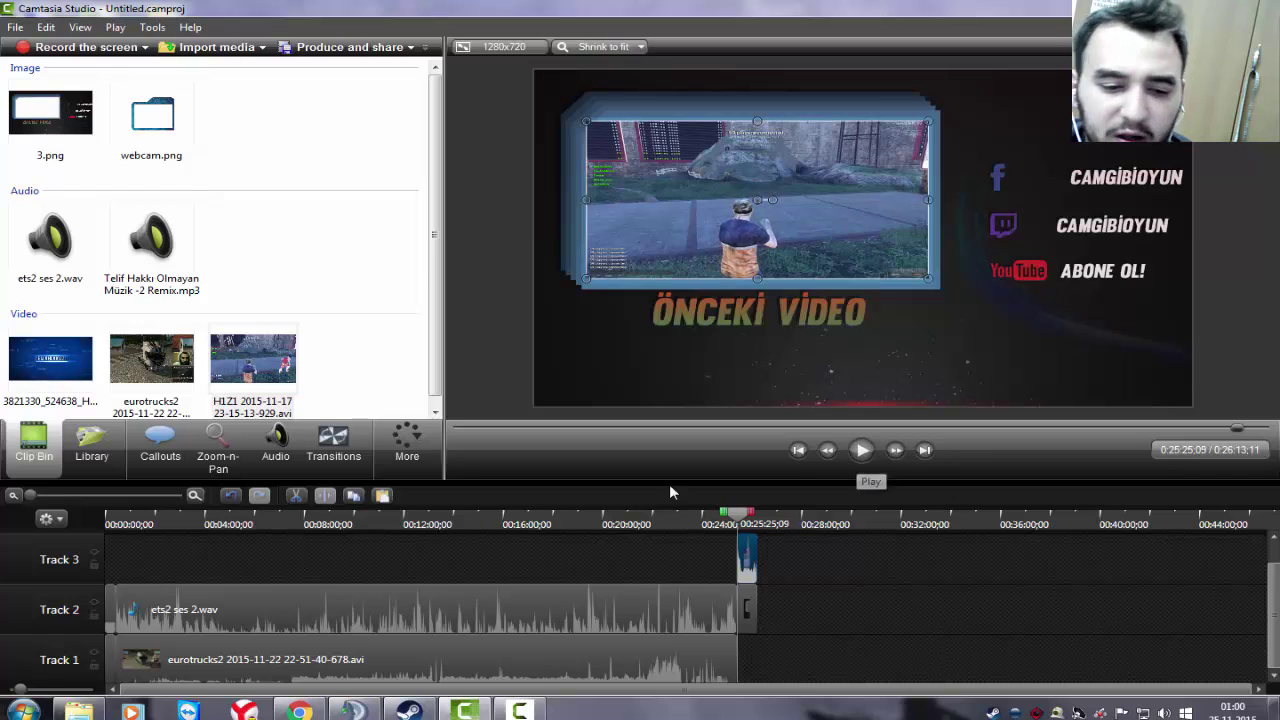
left_click(275, 445)
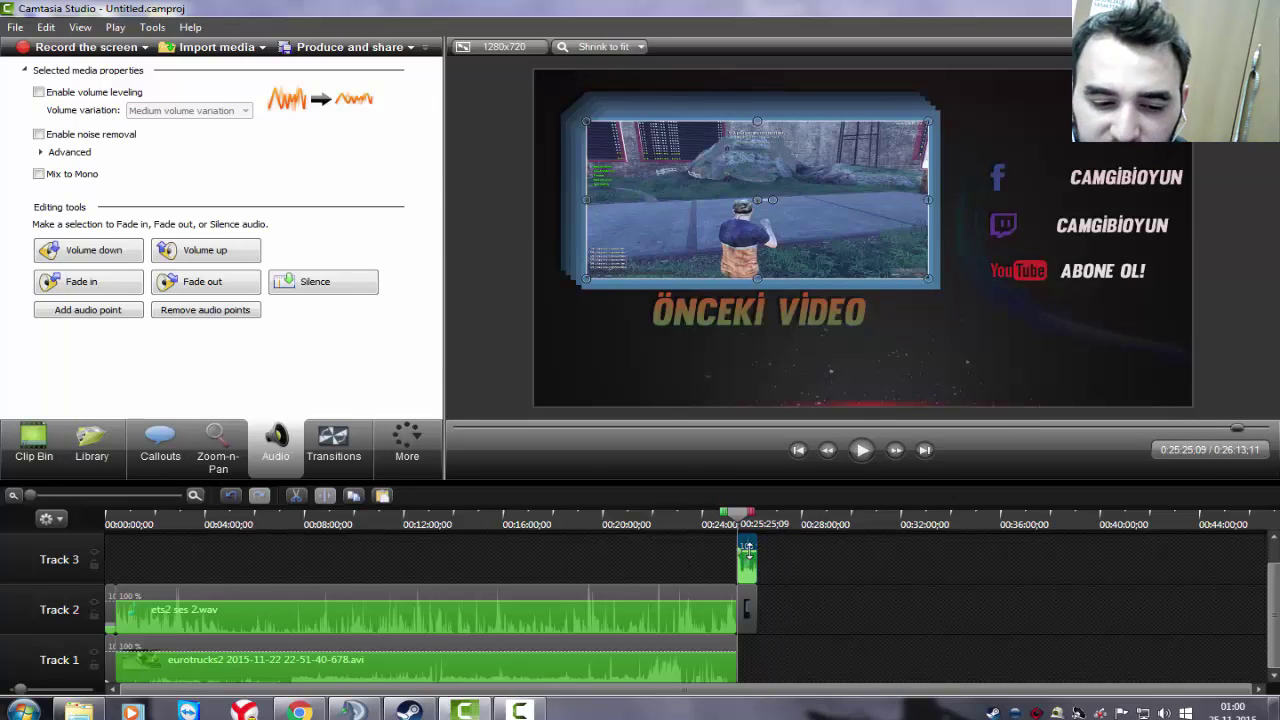
left_click_drag(751, 565, 750, 605)
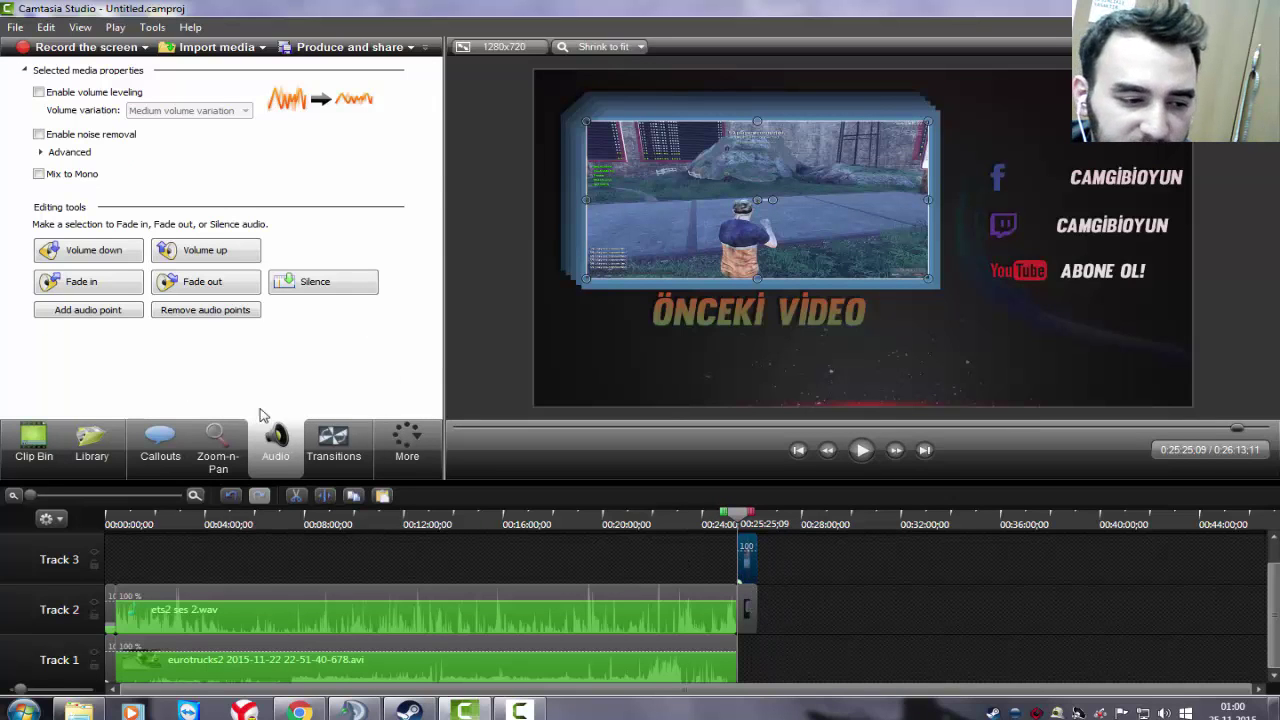
Add Telif Hakkı Olmayan Müzik -2 Remix.mp3 to Track 1 after the eurotrucks2 clip and trim it to end with 3.png.
left_click(216, 47)
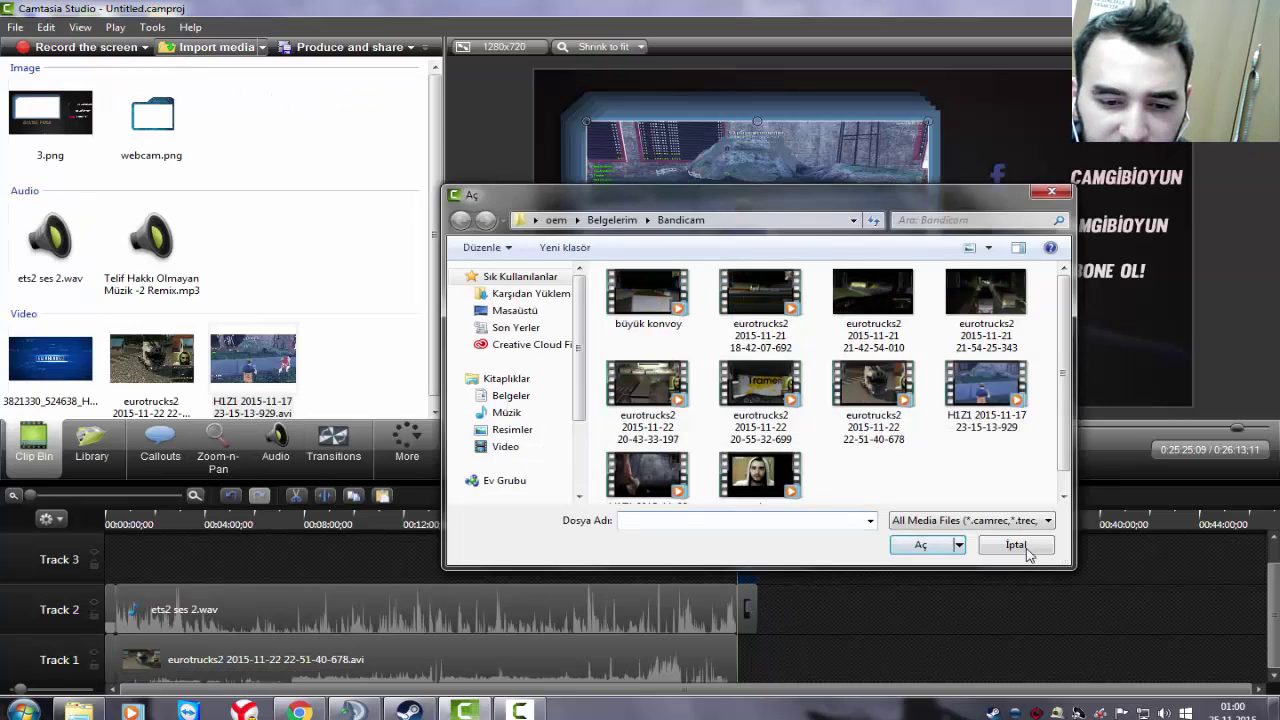
left_click(1015, 548)
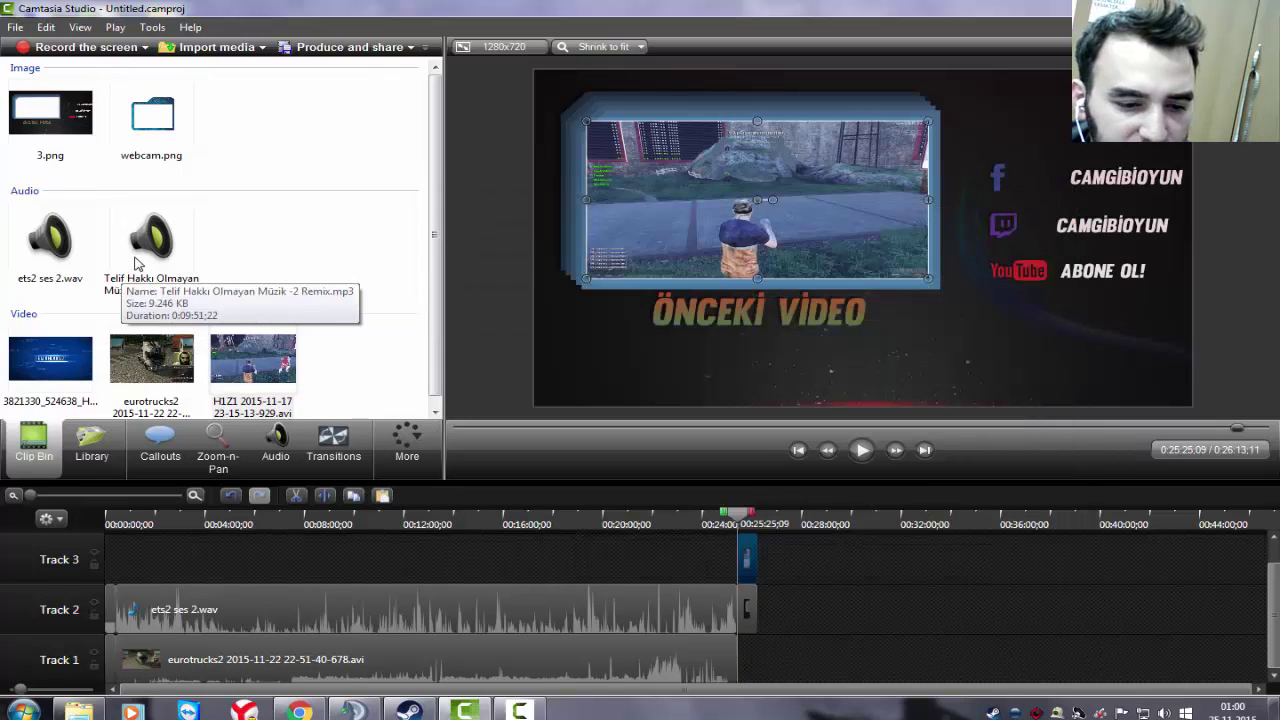
left_click_drag(138, 262, 390, 389)
left_click_drag(771, 665, 791, 655)
left_click_drag(951, 655, 757, 646)
Play the end screen with its music, and play the opening of the intro from 00:00:00;00.
left_click(735, 517)
left_click(861, 450)
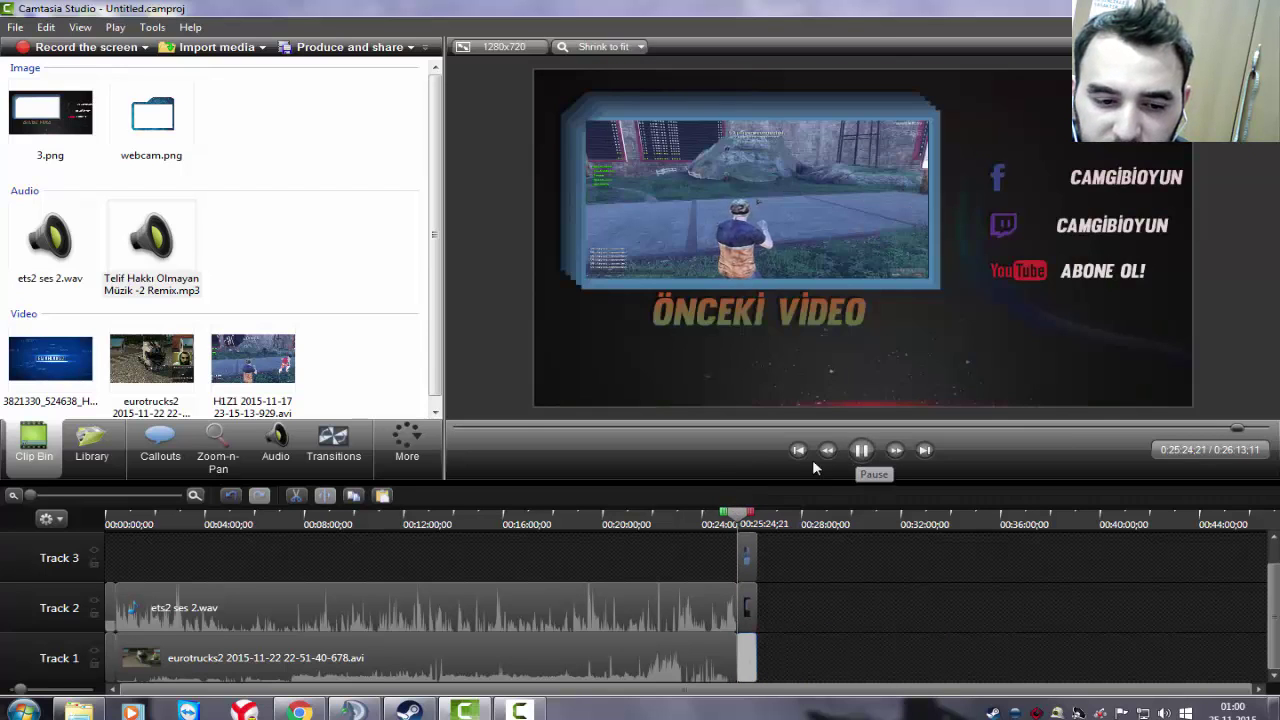
left_click(862, 450)
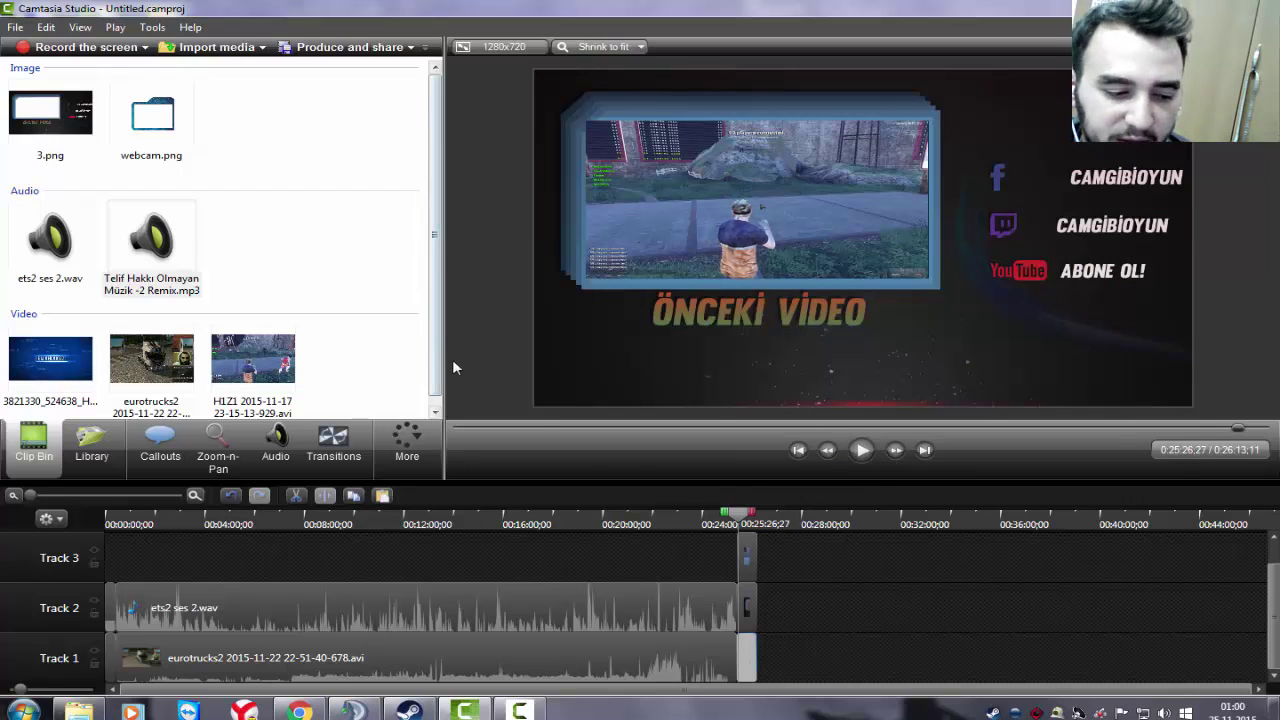
left_click_drag(730, 524, 2, 520)
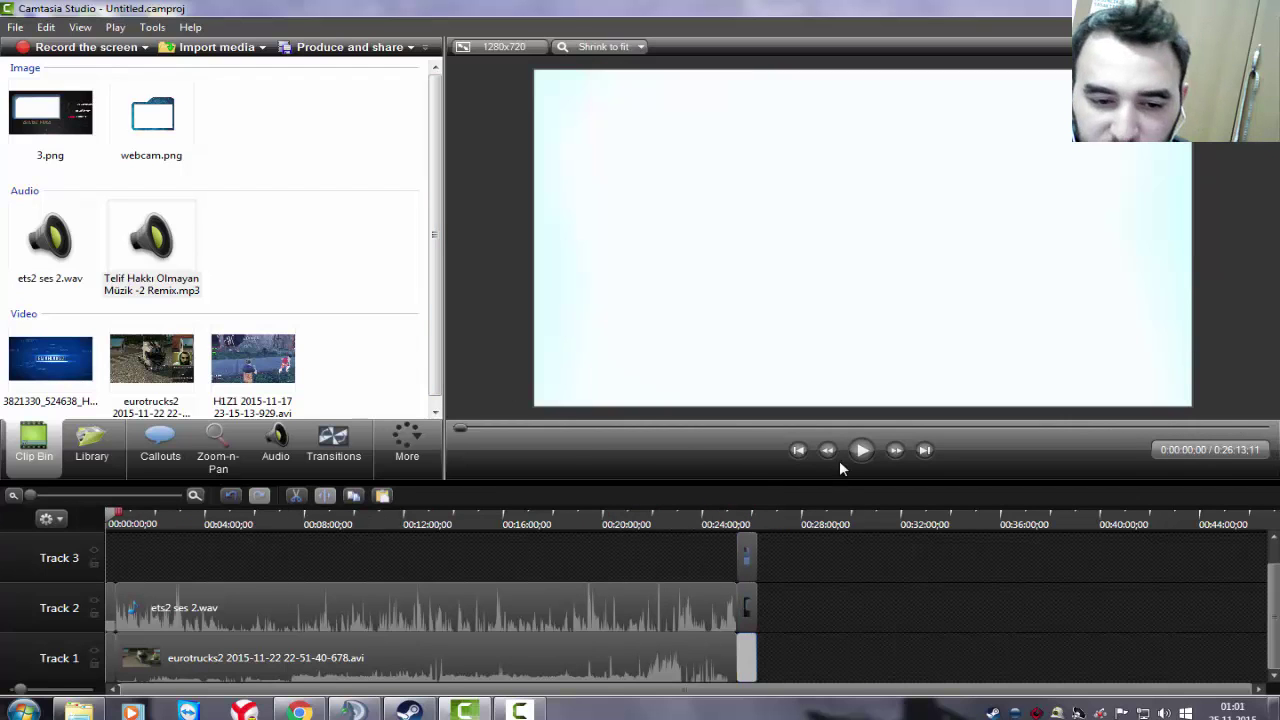
left_click(860, 452)
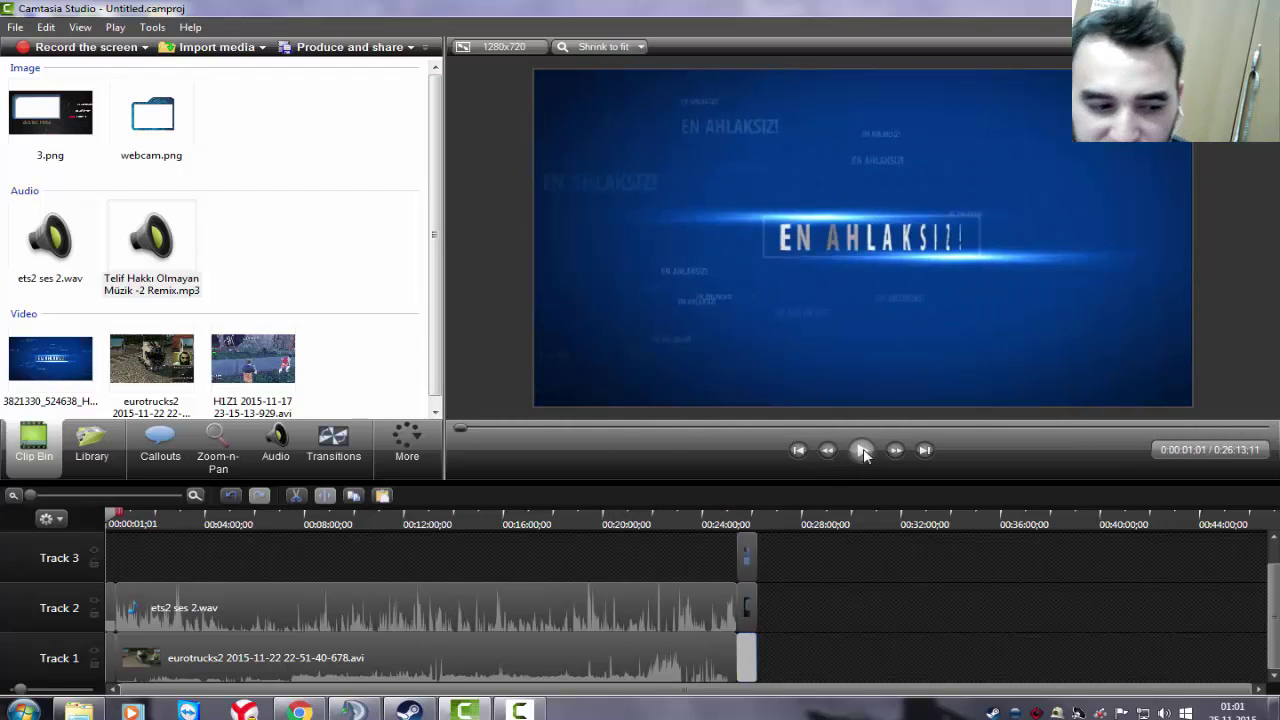
Begin producing the video and choose custom production settings in place of the preset.
left_click(368, 50)
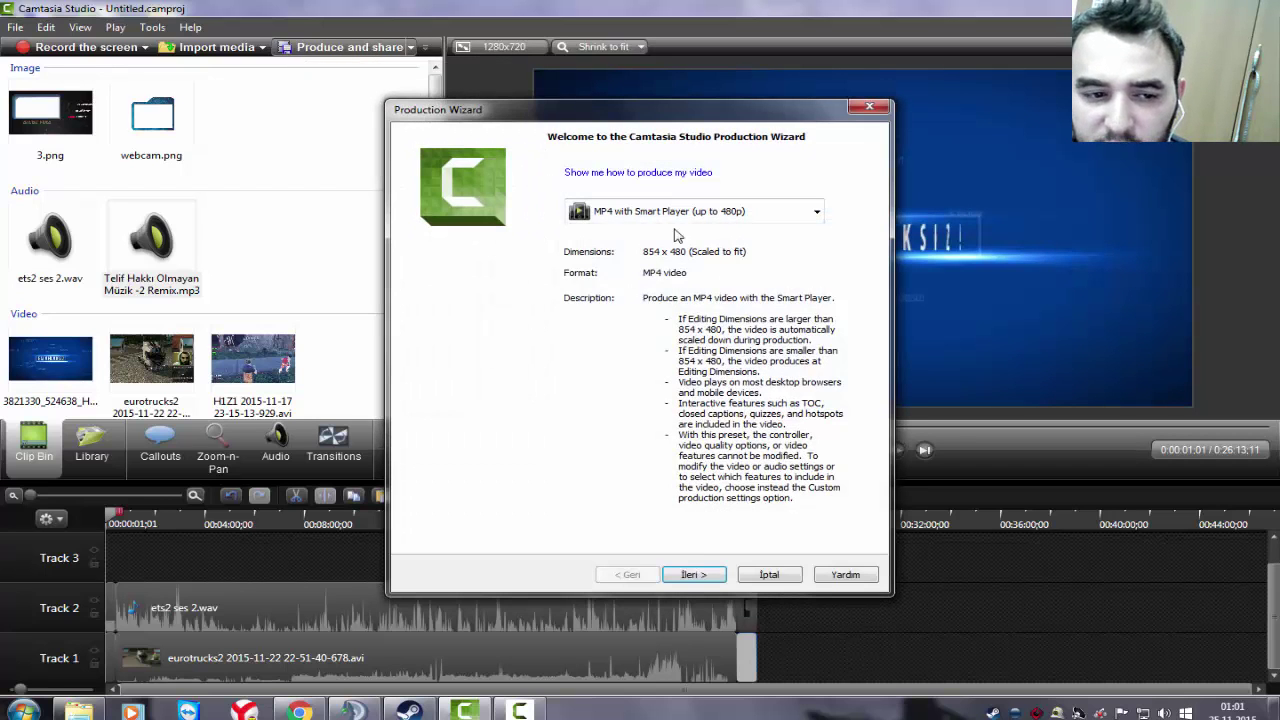
left_click(678, 214)
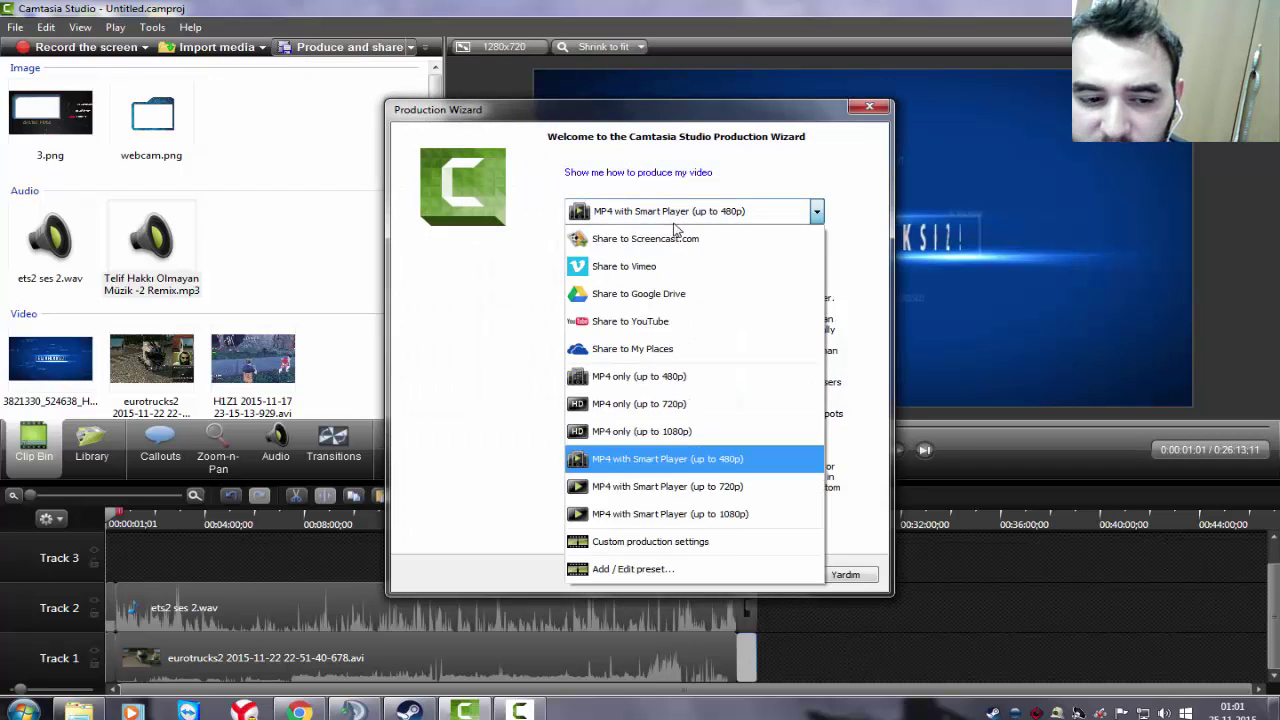
left_click(658, 548)
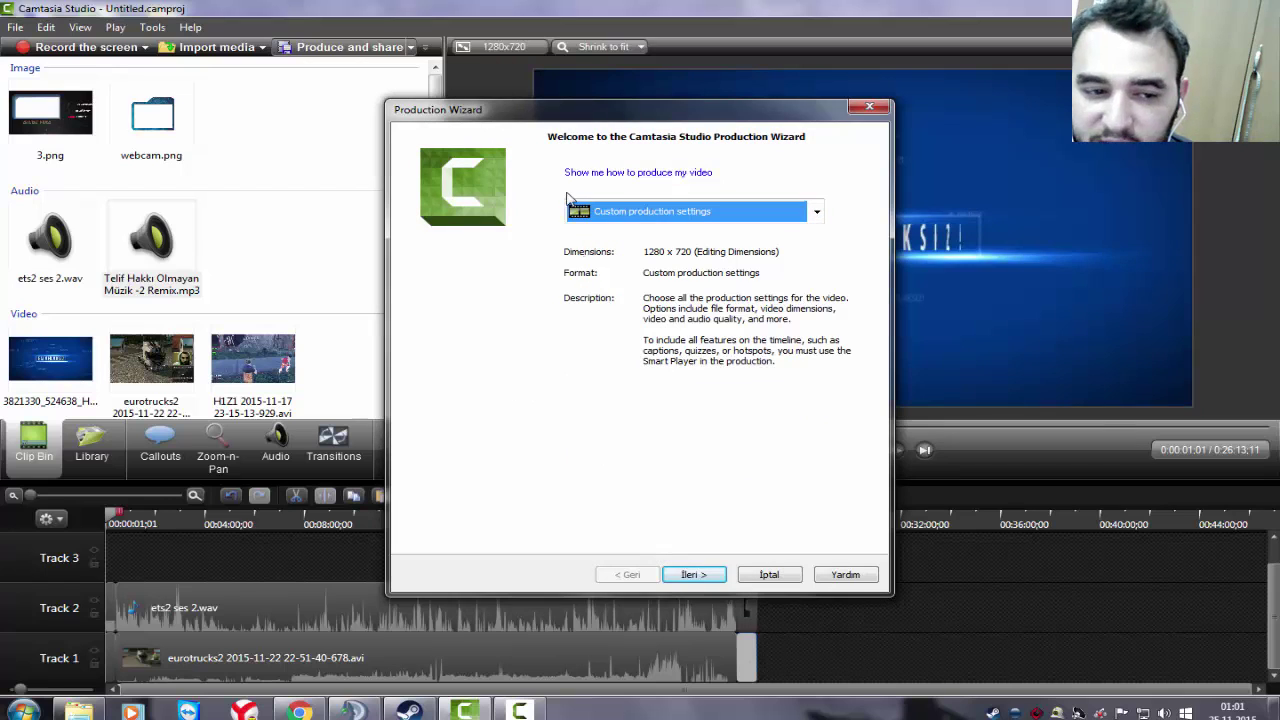
left_click(645, 215)
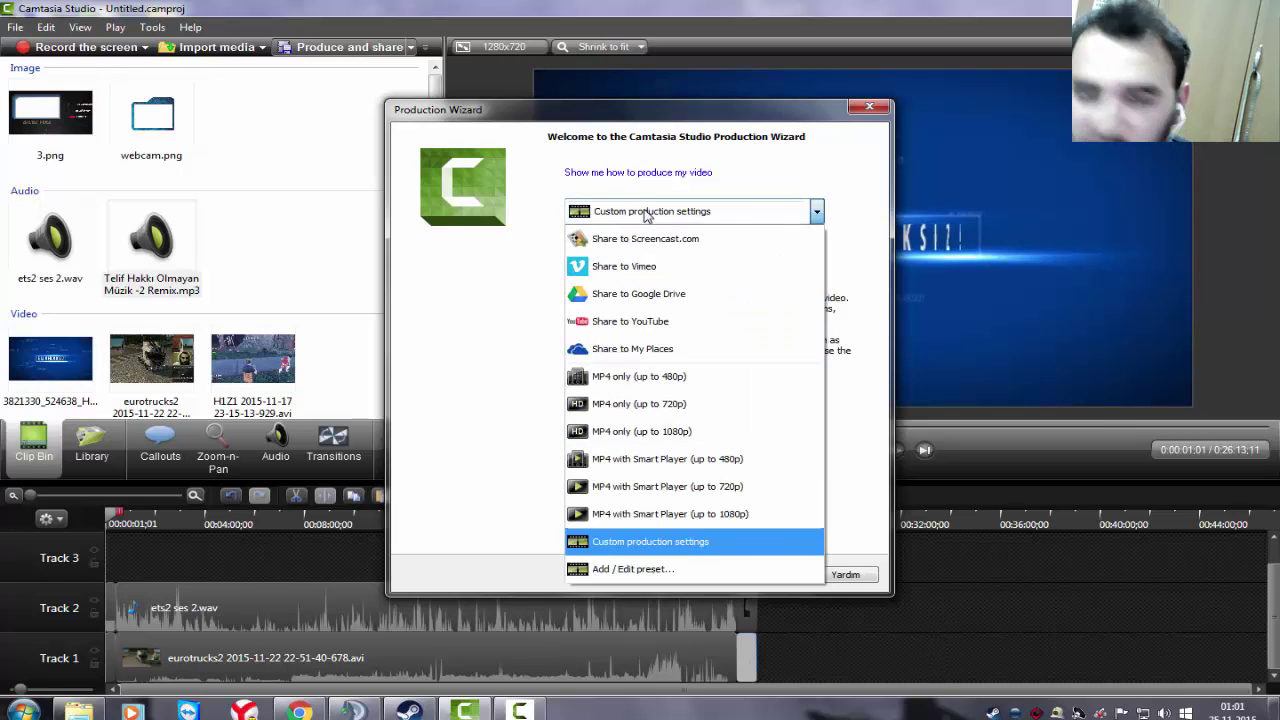
left_click(647, 214)
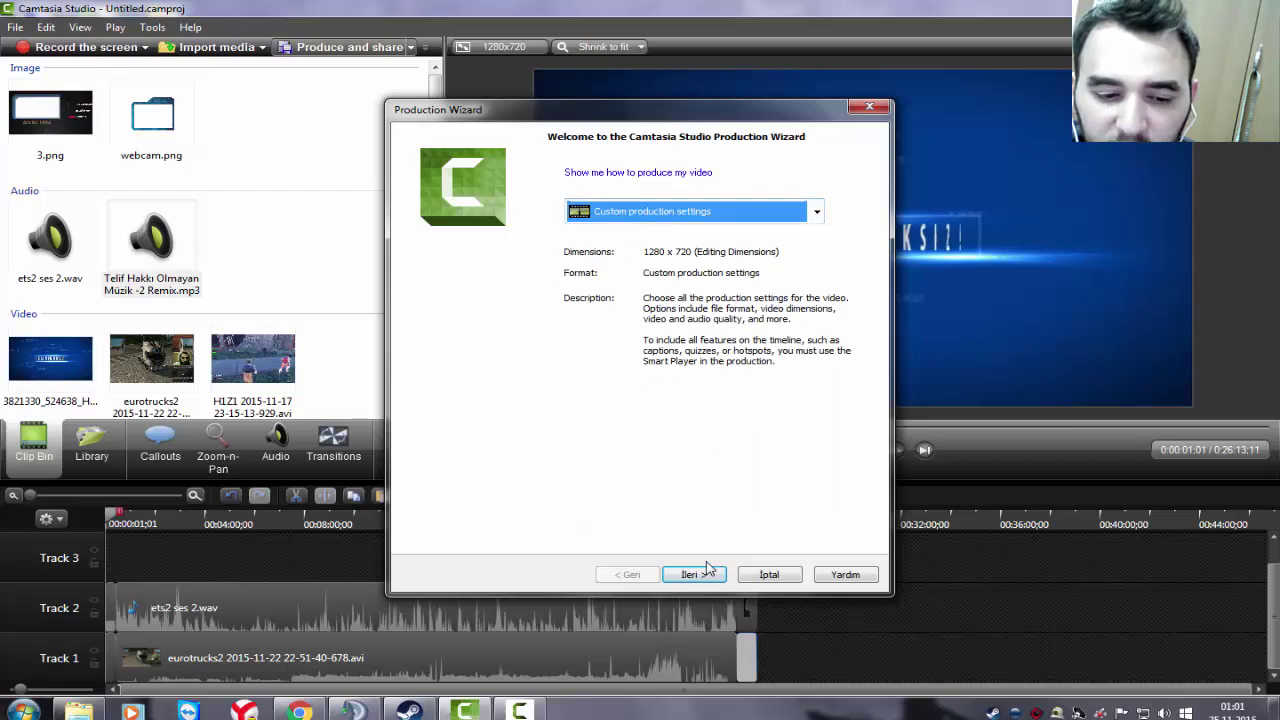
Walk through the WMV production options at 1280x720 up to the output file settings, cancel the production and show the desktop.
left_click(705, 572)
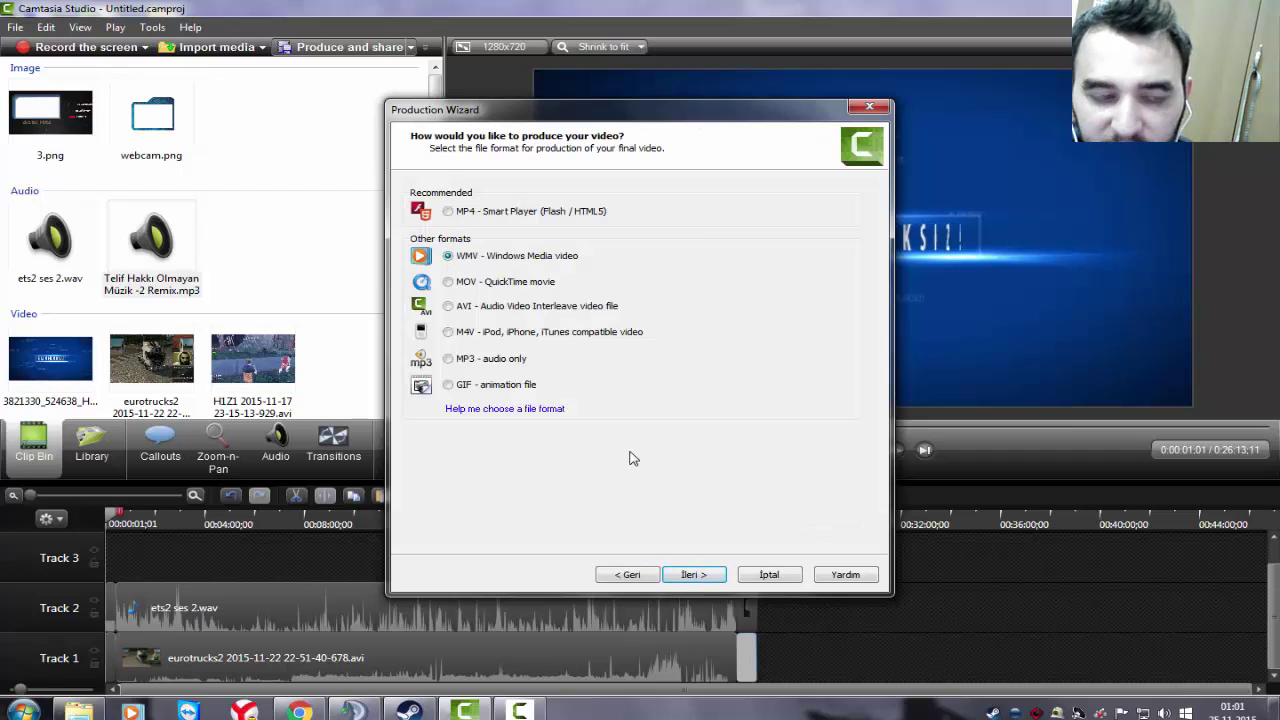
left_click(693, 572)
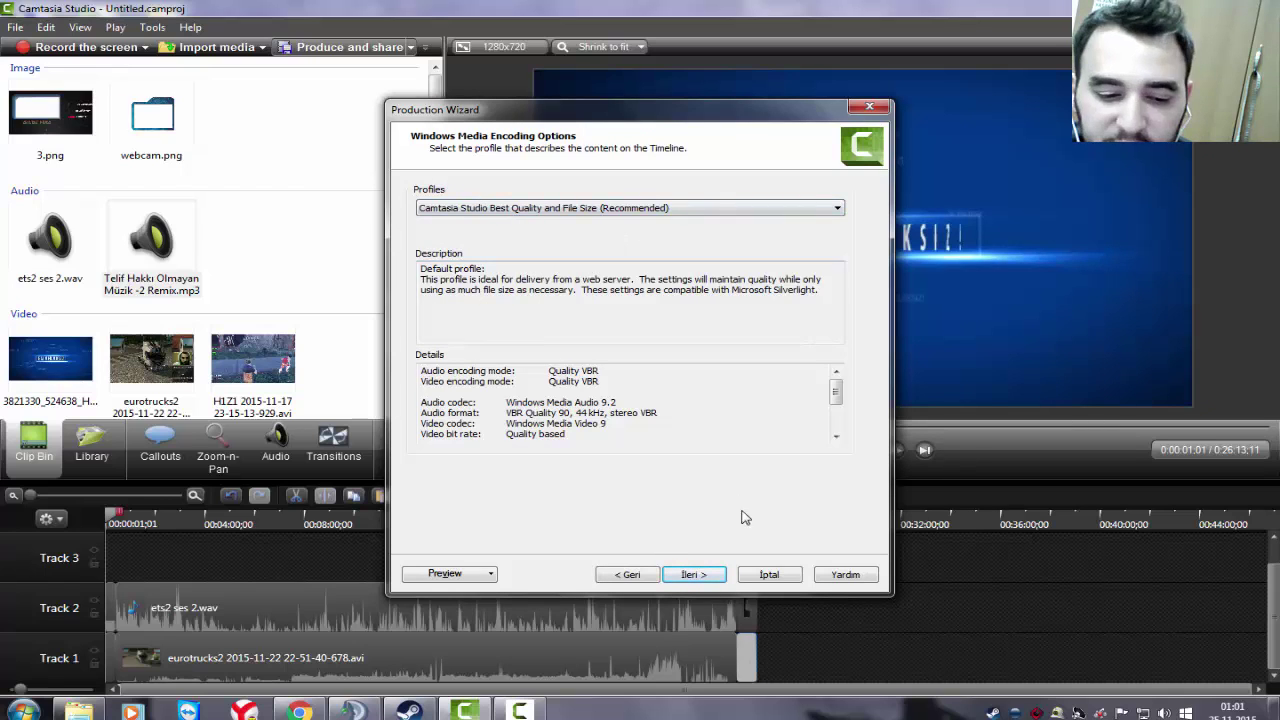
left_click(691, 575)
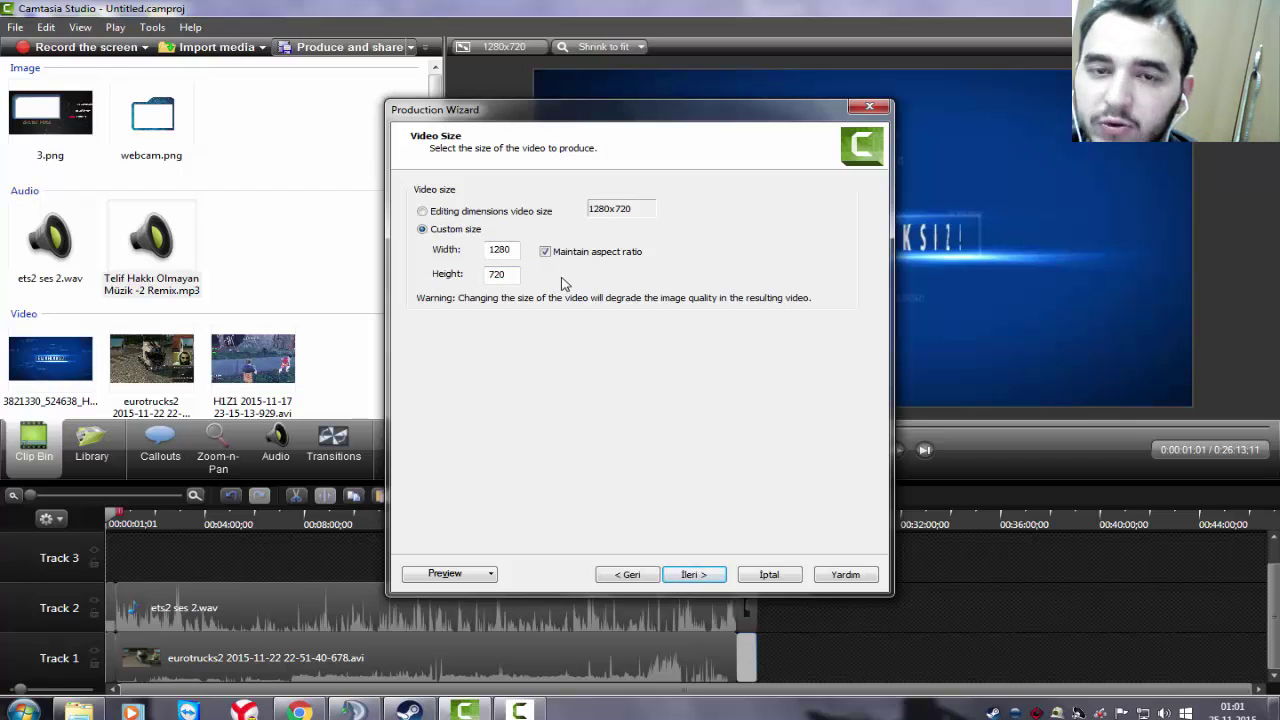
left_click(695, 574)
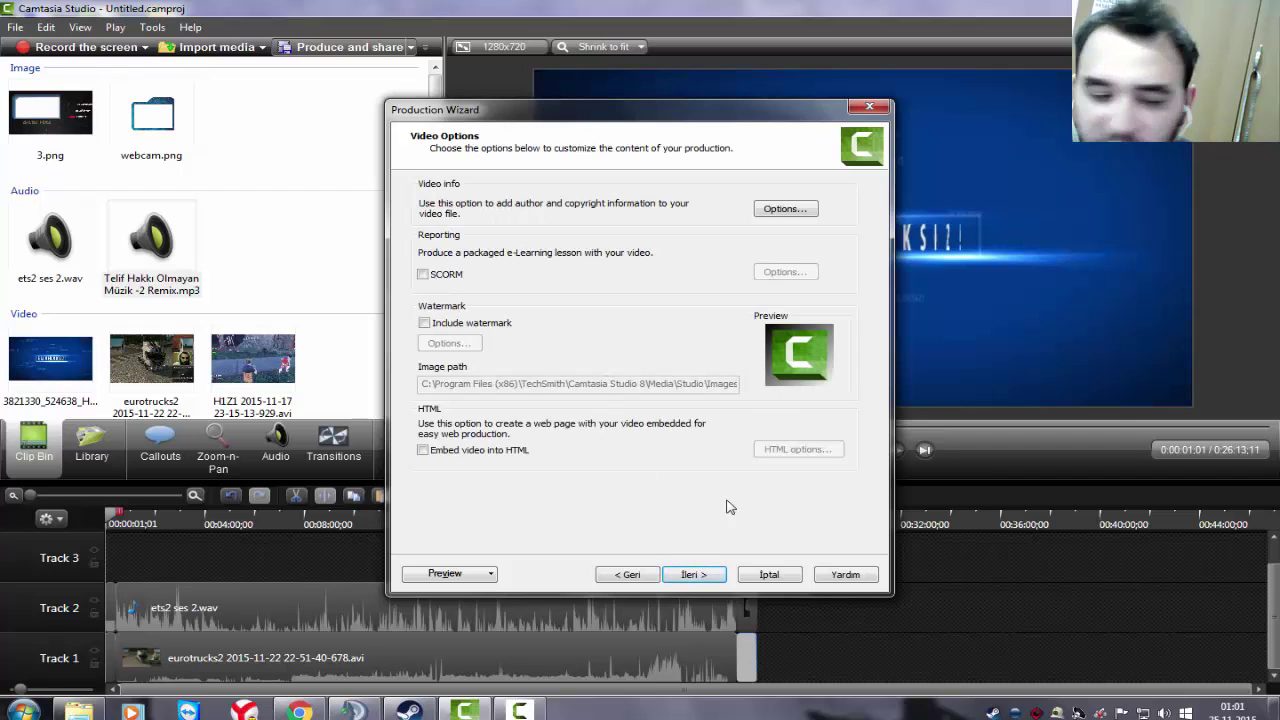
left_click(690, 574)
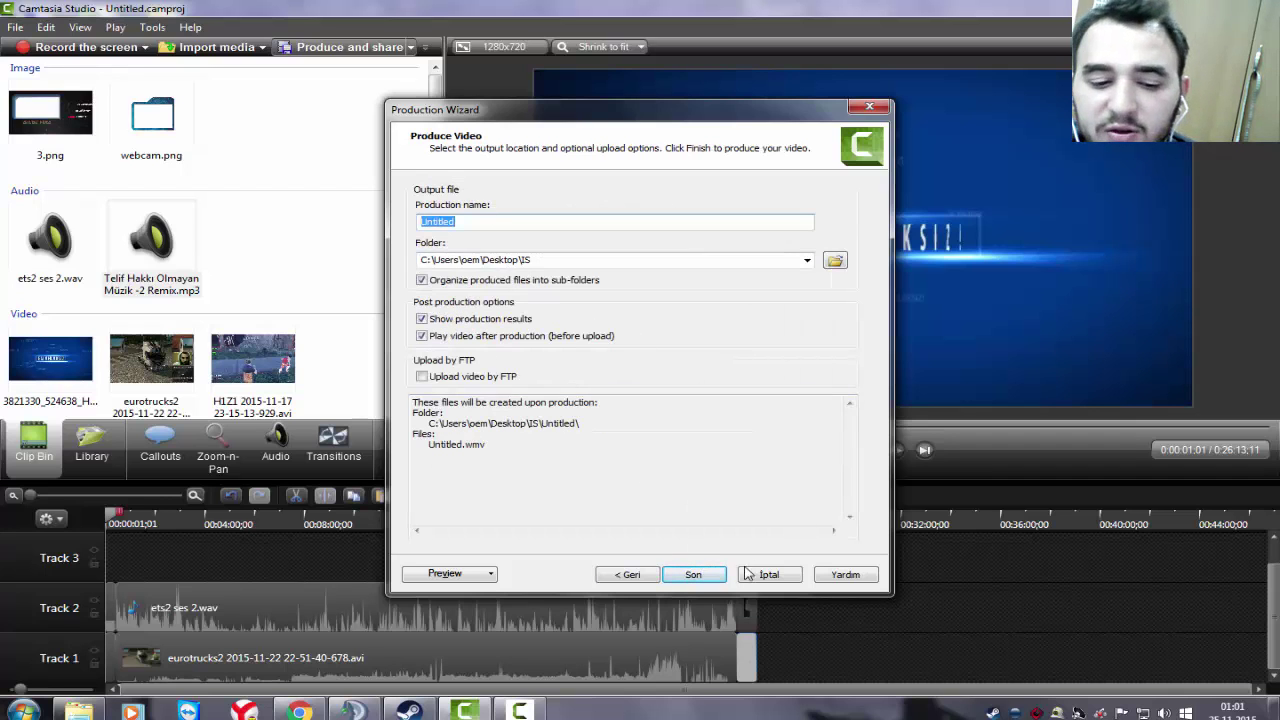
left_click(800, 576)
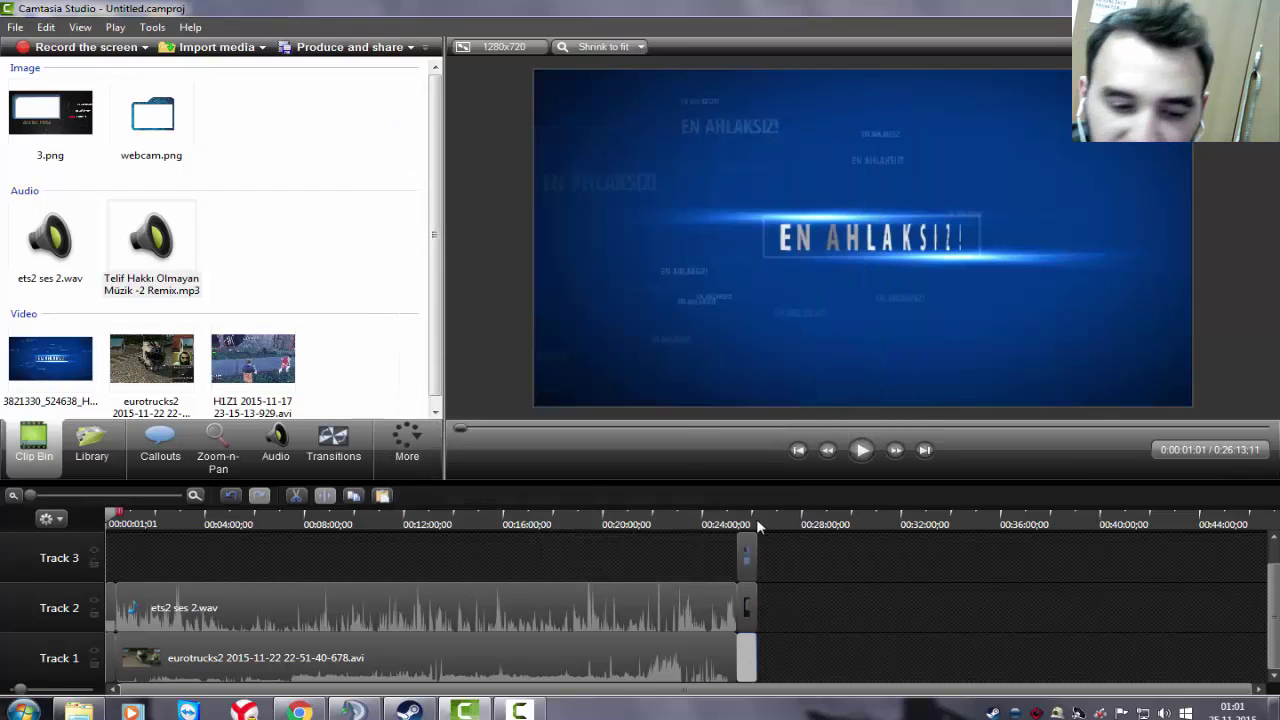
key("super+d")
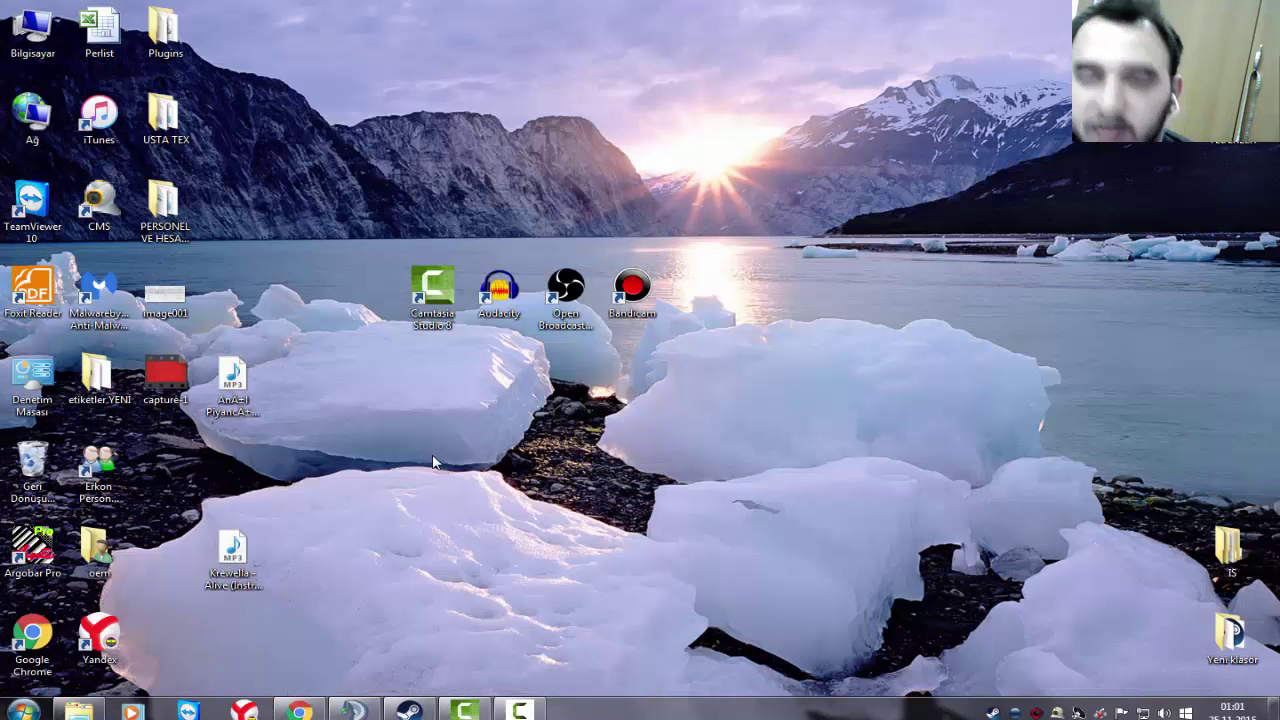